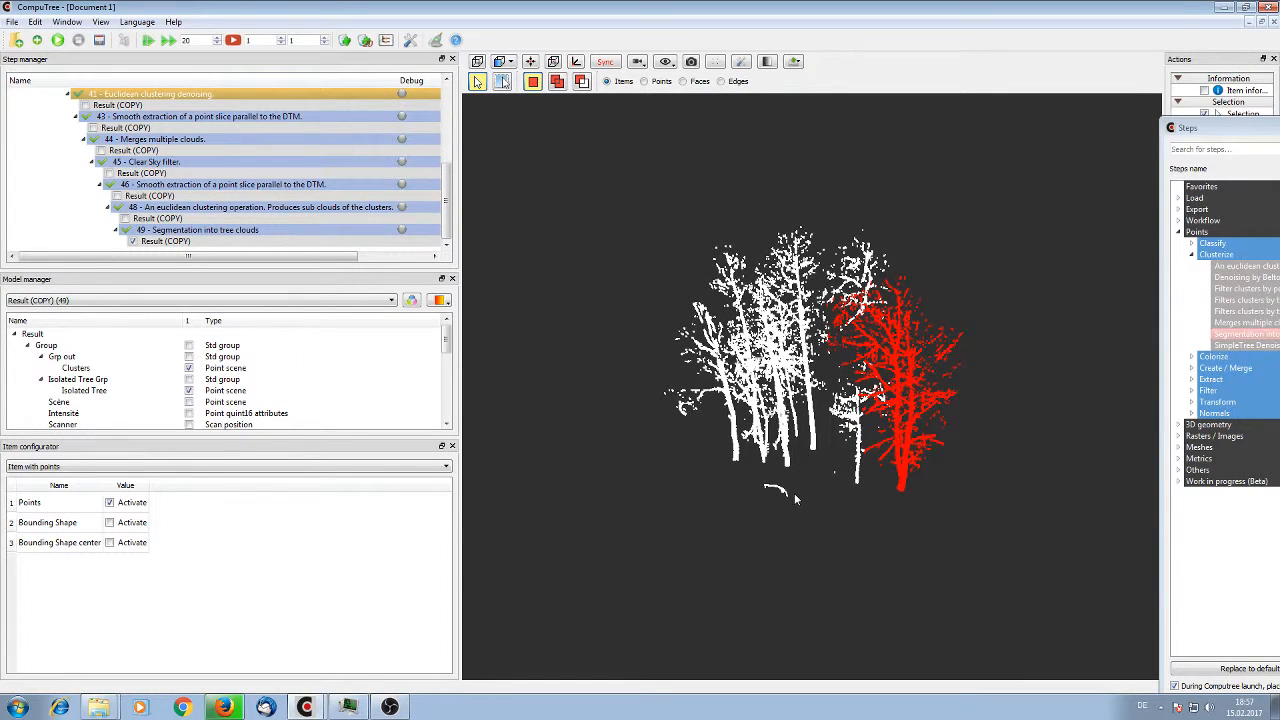
# Pick the thin outer tree in the segmented point cloud and review the workflow from its first steps
pyautogui.moveTo(794, 493); pyautogui.dragTo(926, 404)
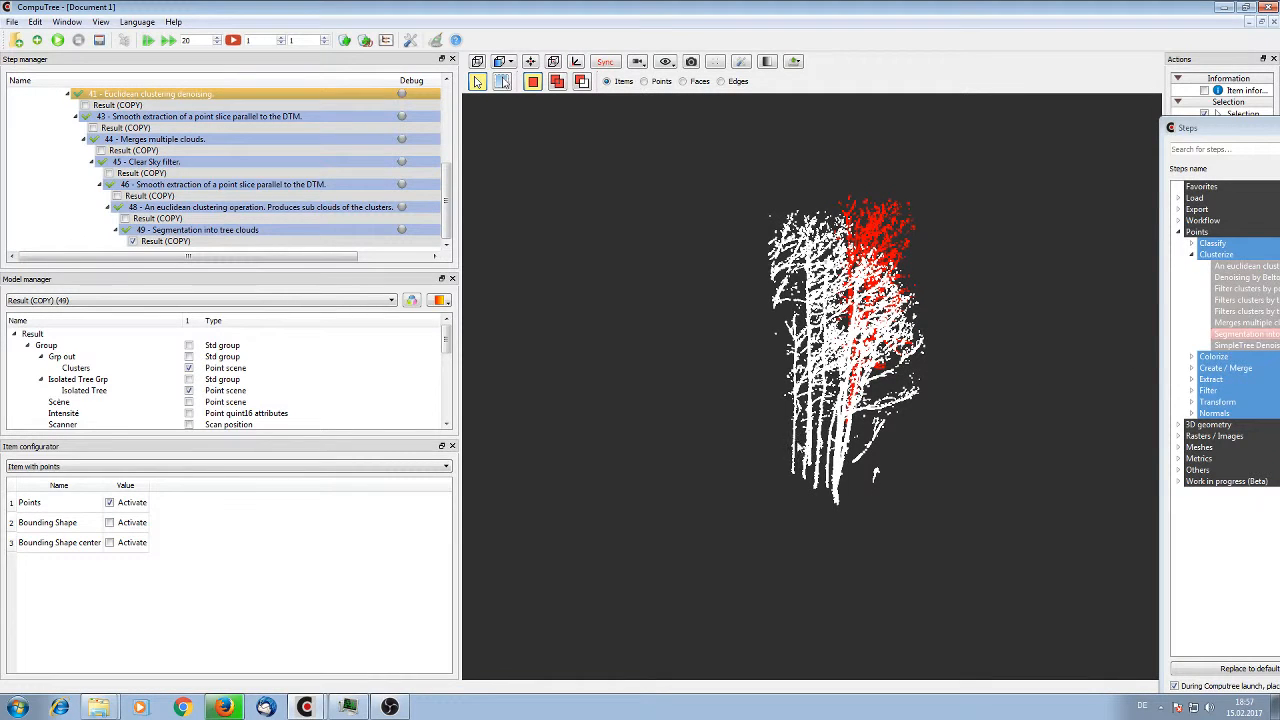
pyautogui.click(796, 444)
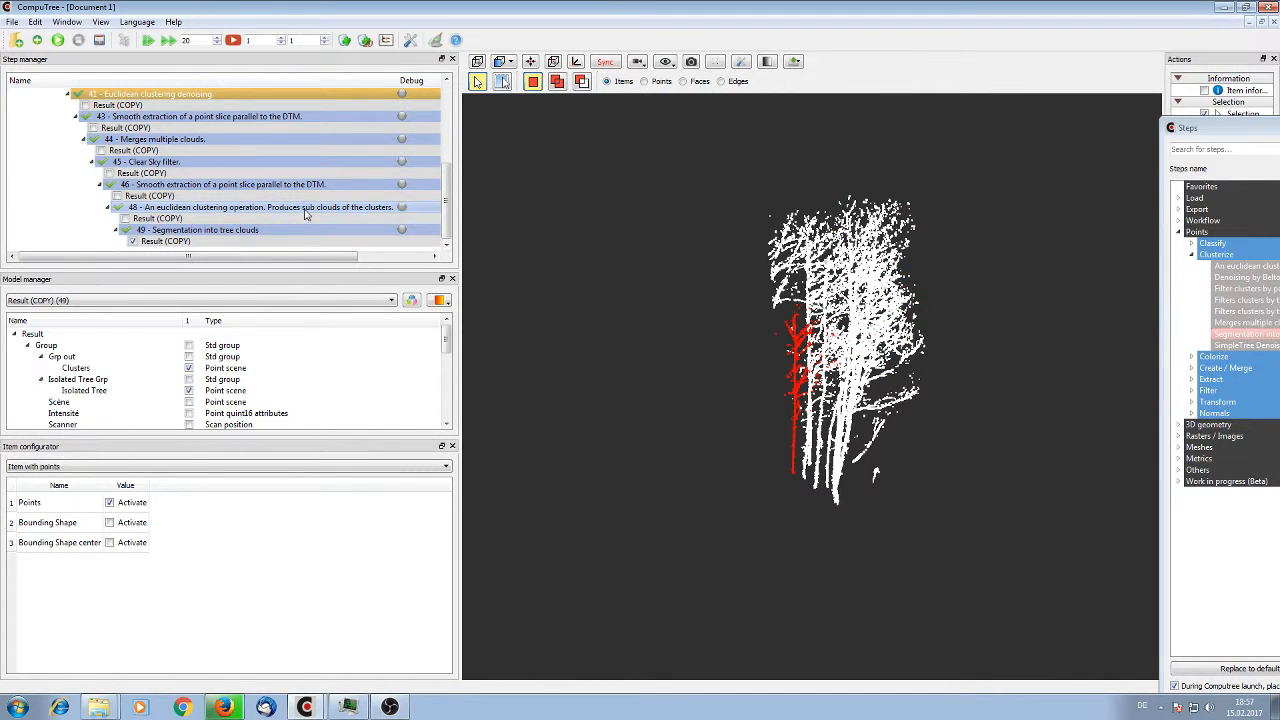
pyautogui.scroll(3, 306, 216)
pyautogui.scroll(2, 210, 160)
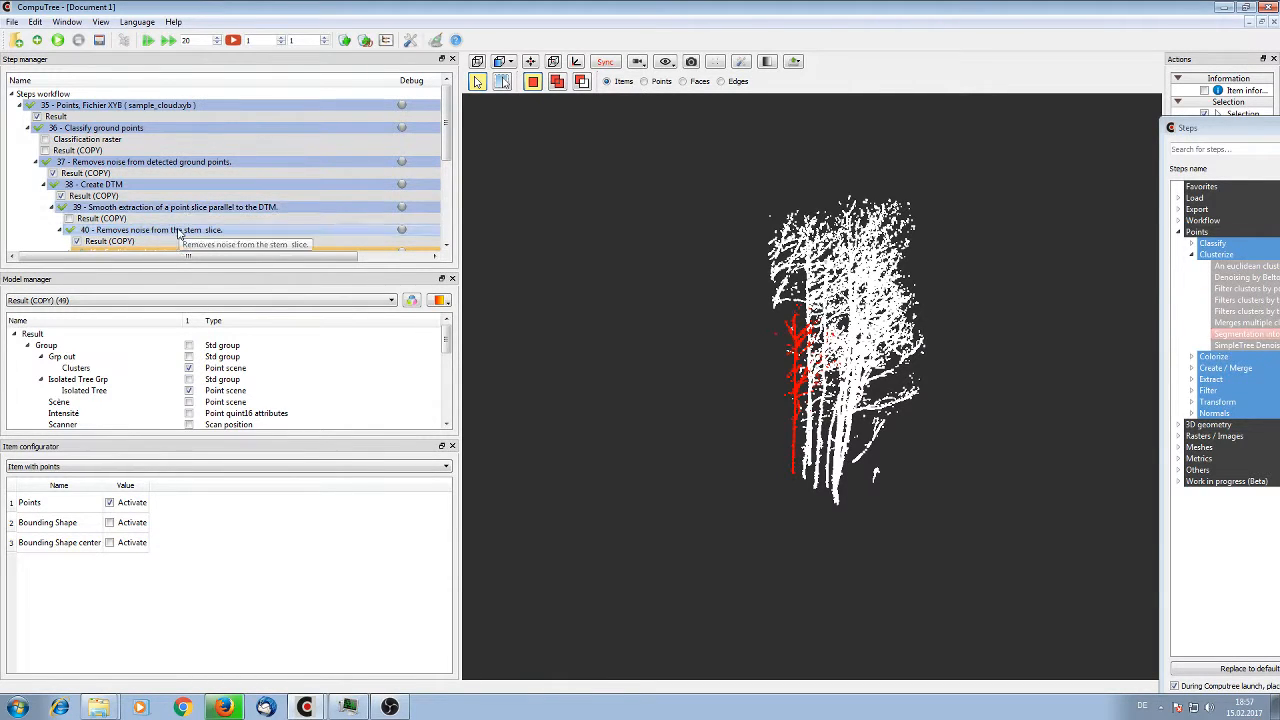
# Open the parameter configuration of the Euclidean clustering denoising step 41
pyautogui.click(170, 208)
pyautogui.scroll(-1, 170, 213)
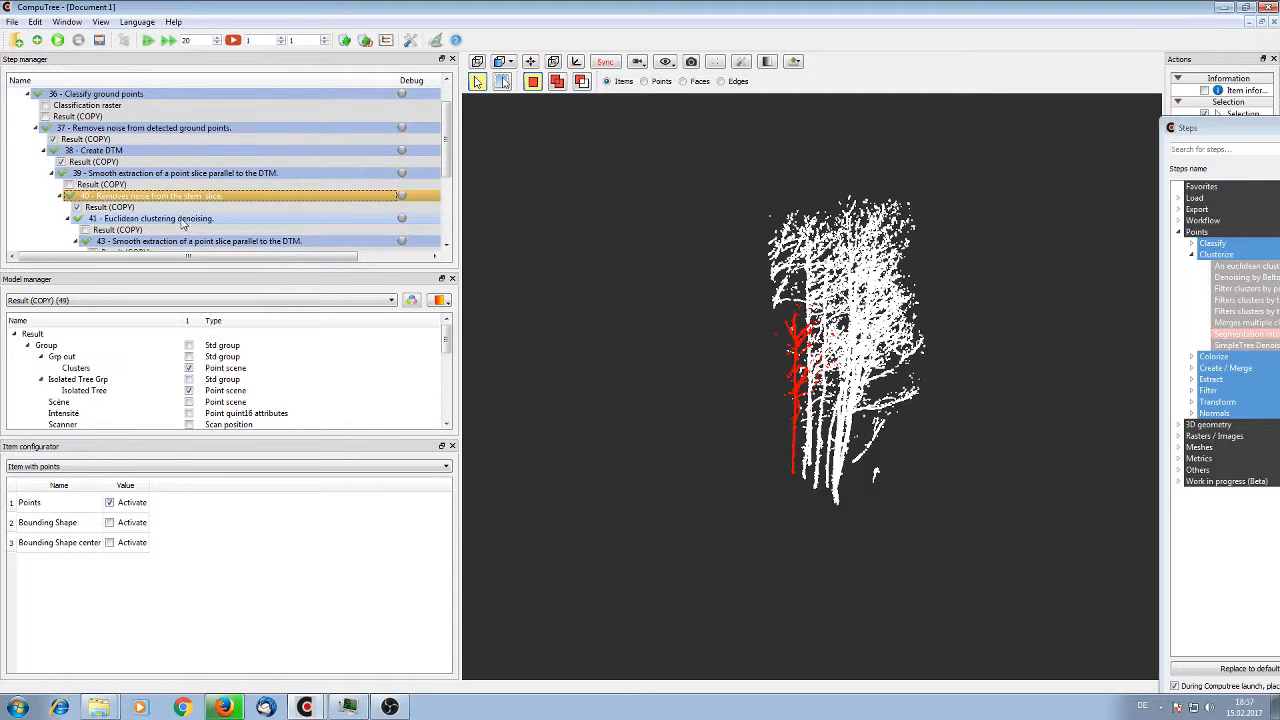
pyautogui.click(181, 219)
pyautogui.rightClick(181, 222)
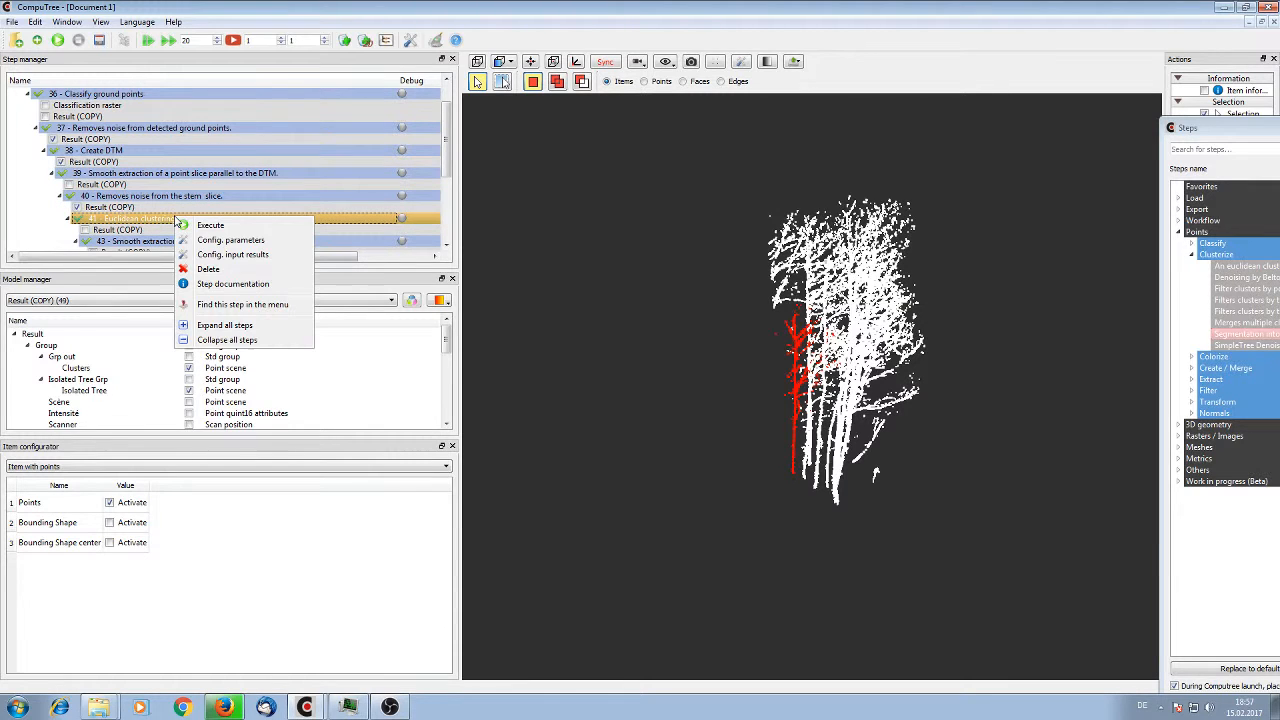
pyautogui.click(230, 240)
# Set the number of points a cluster needs to contain to 1 and the min percentage to 1
pyautogui.moveTo(727, 324); pyautogui.dragTo(499, 322)
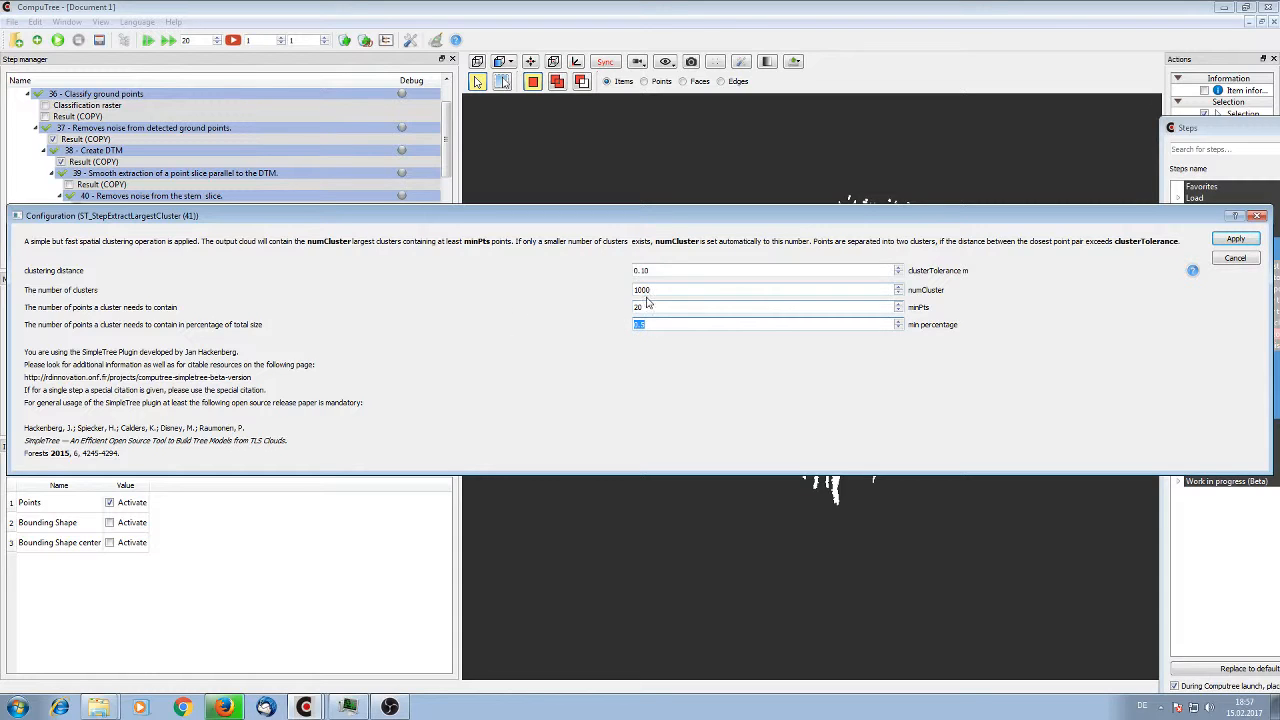
pyautogui.moveTo(652, 306); pyautogui.dragTo(590, 331)
pyautogui.write('1')
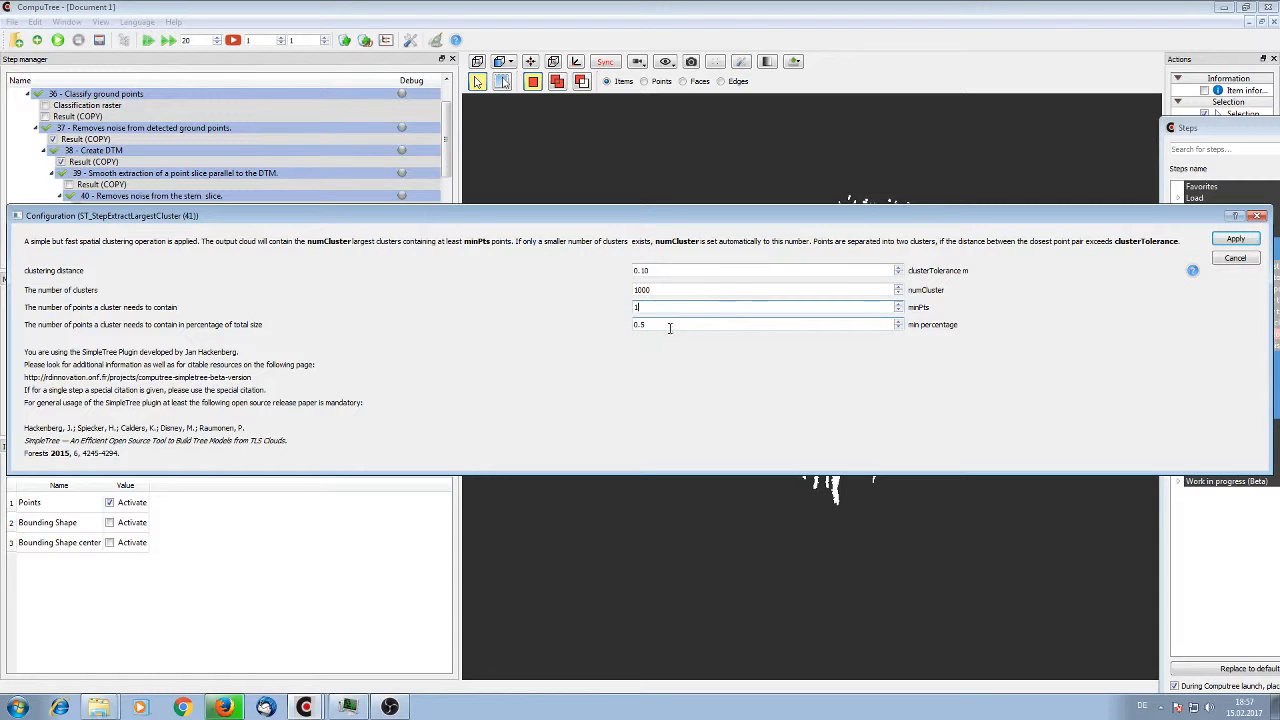
pyautogui.moveTo(671, 328); pyautogui.dragTo(535, 347)
pyautogui.write('1')
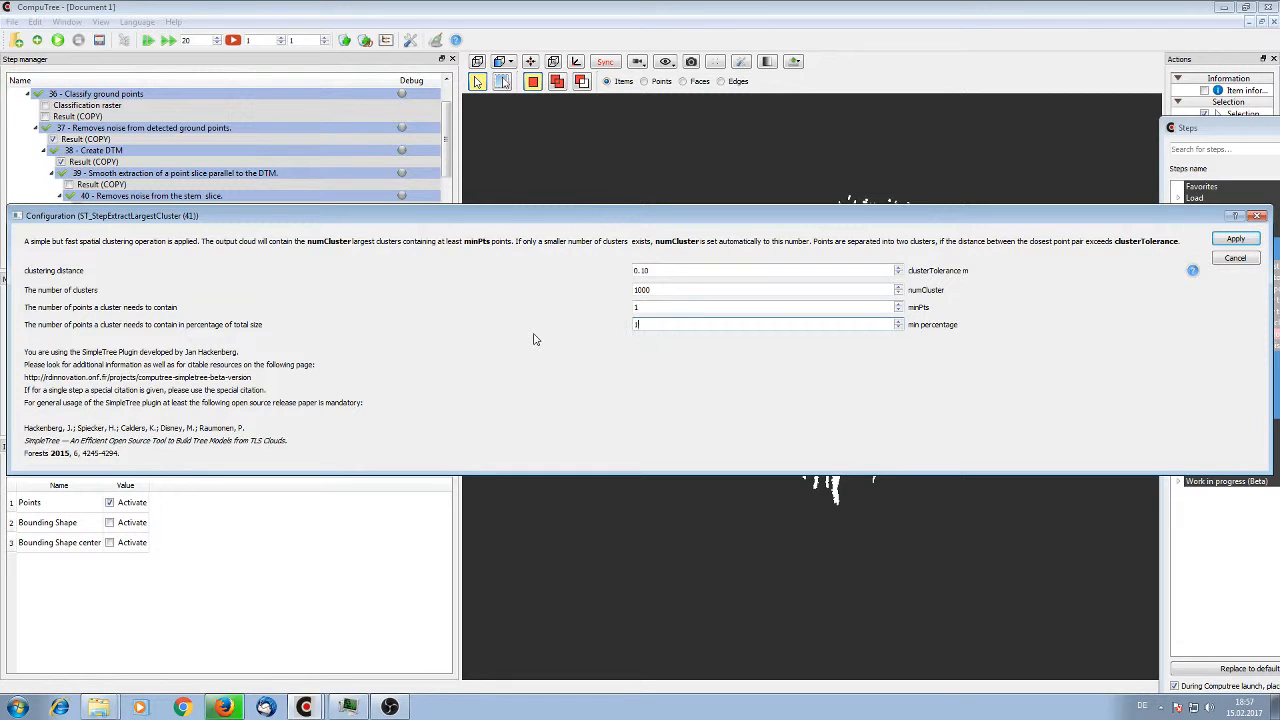
pyautogui.moveTo(600, 215); pyautogui.dragTo(628, 107)
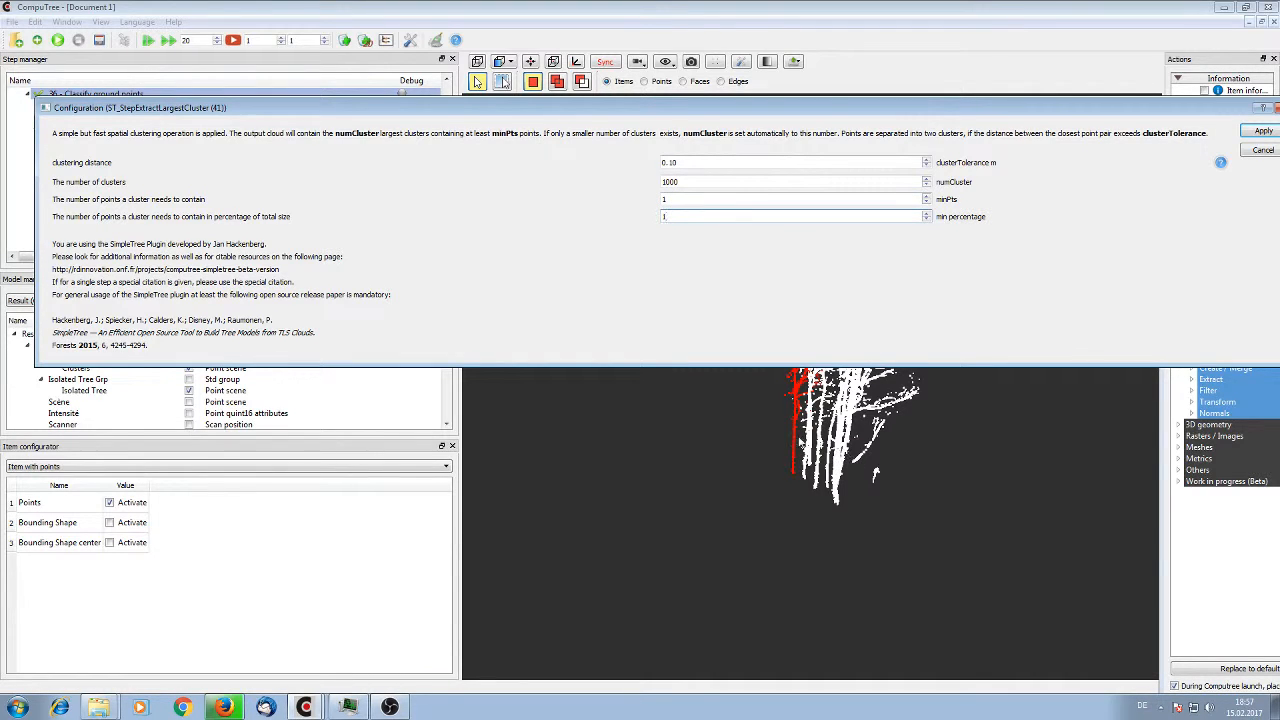
# Set the min percentage to 0.0 and the minimum points per cluster to 20, and apply the configuration
pyautogui.moveTo(690, 226); pyautogui.dragTo(621, 213)
pyautogui.write('0')
pyautogui.moveTo(692, 196); pyautogui.dragTo(597, 205)
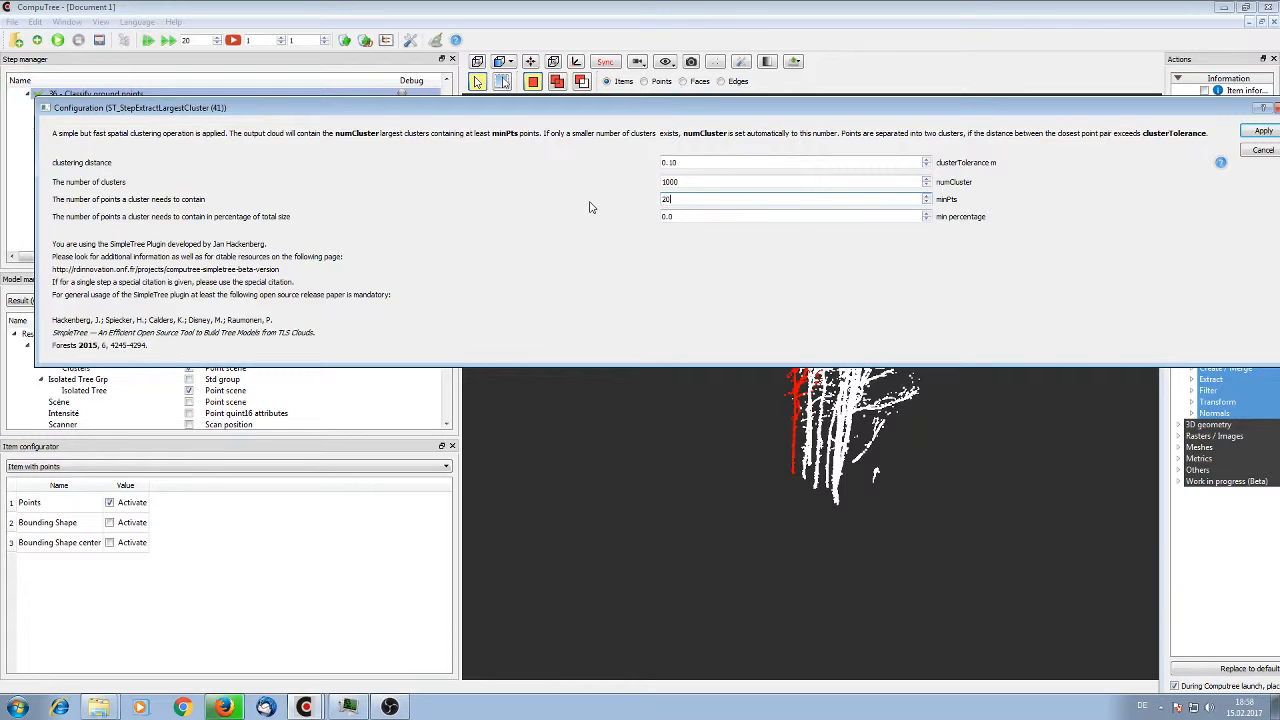
pyautogui.click(1262, 132)
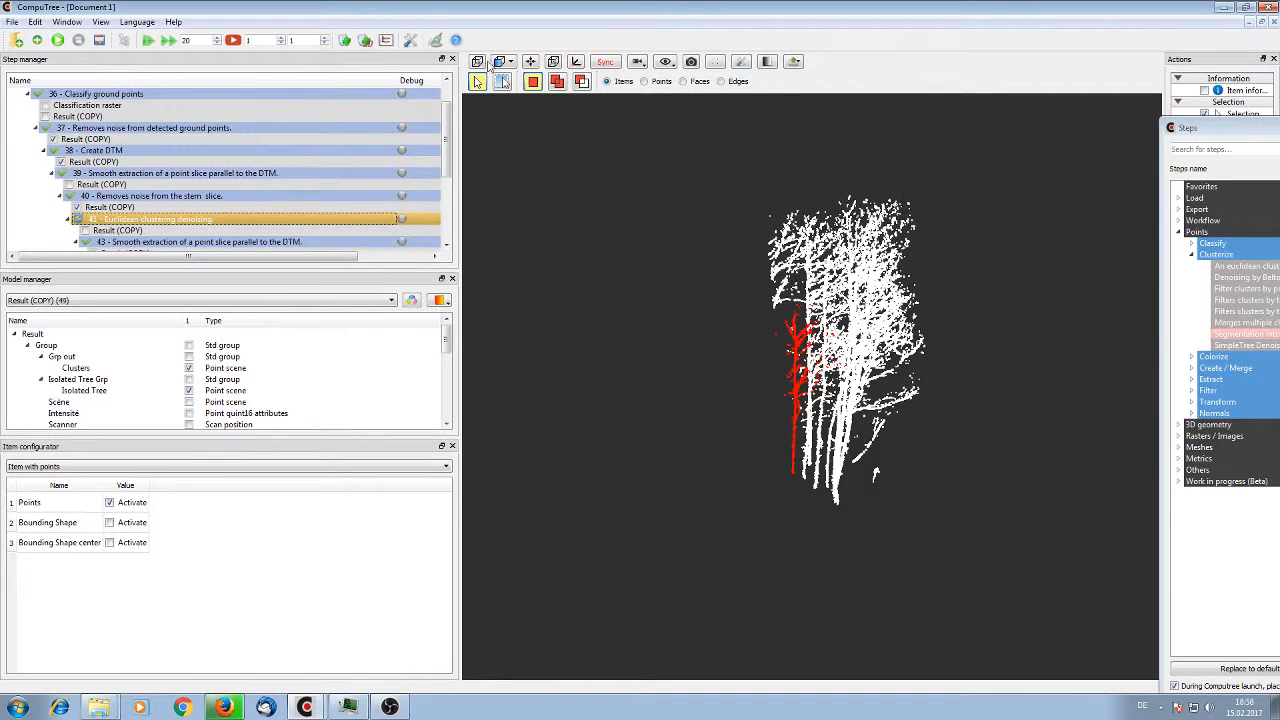
# Rerun the workflow from step 41 and display the Isolated Tree and Clusters point scenes of the step 49 result
pyautogui.click(64, 41)
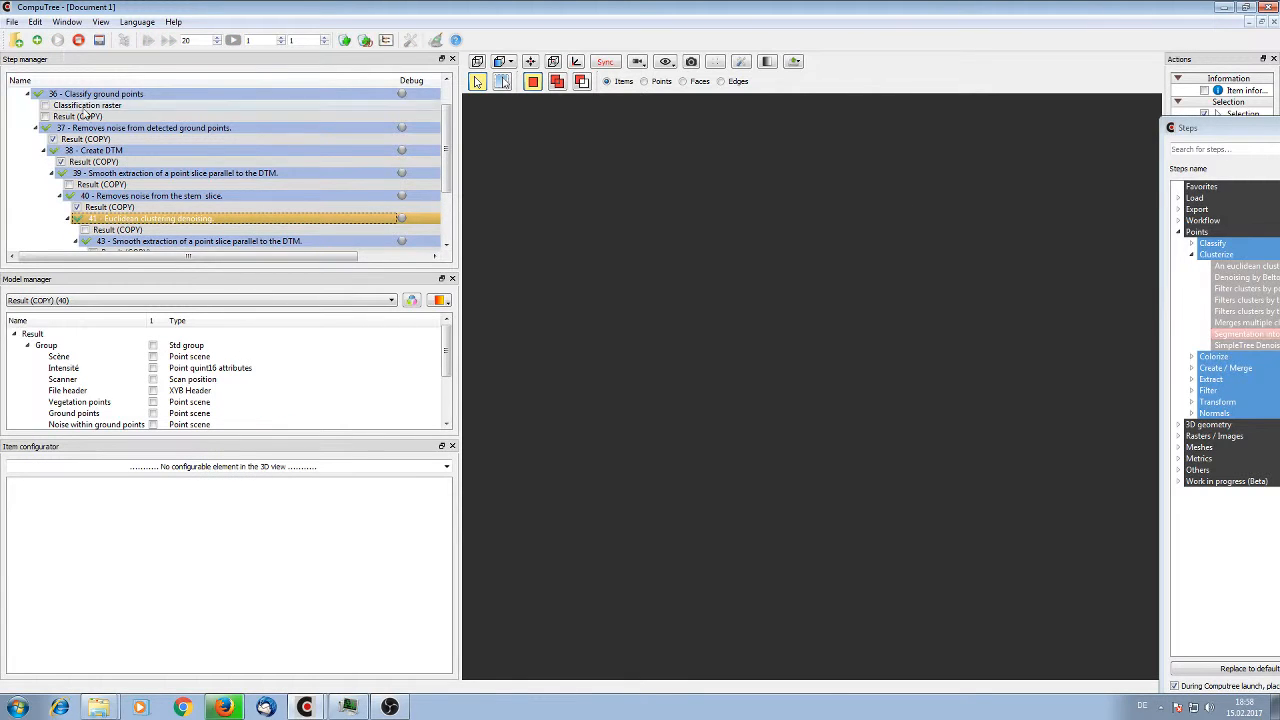
pyautogui.scroll(-3, 118, 155)
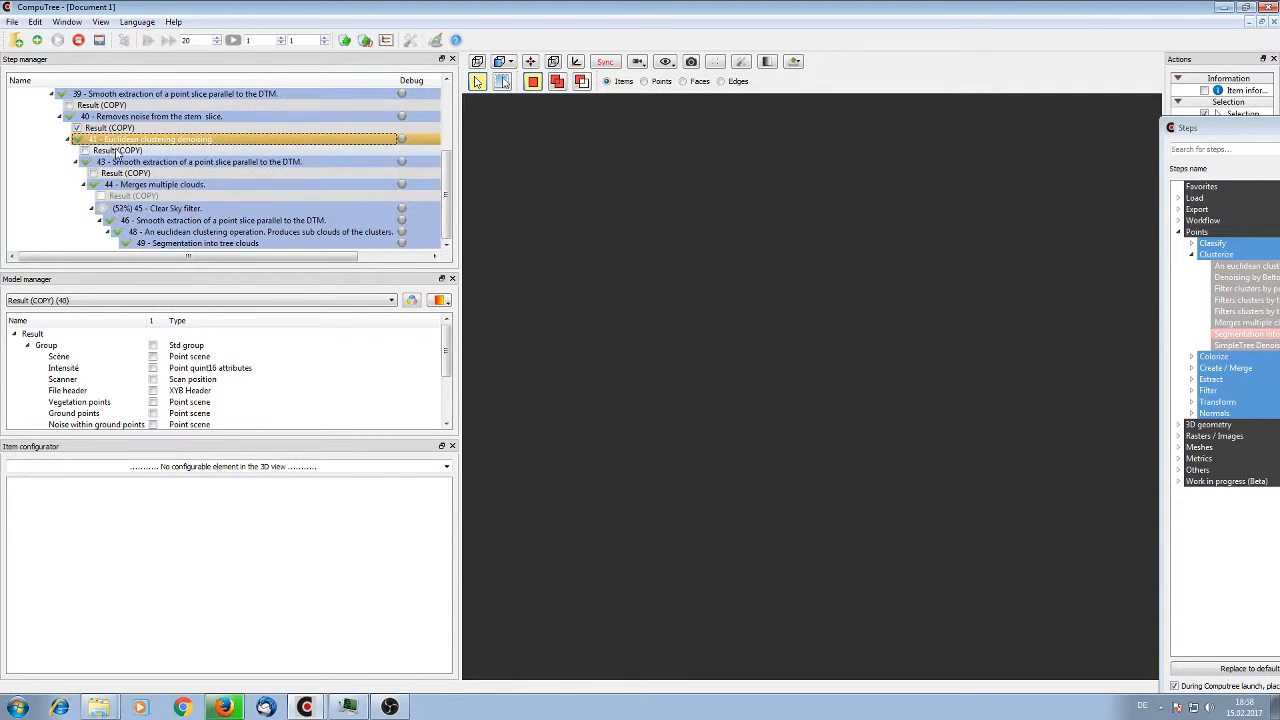
pyautogui.click(166, 208)
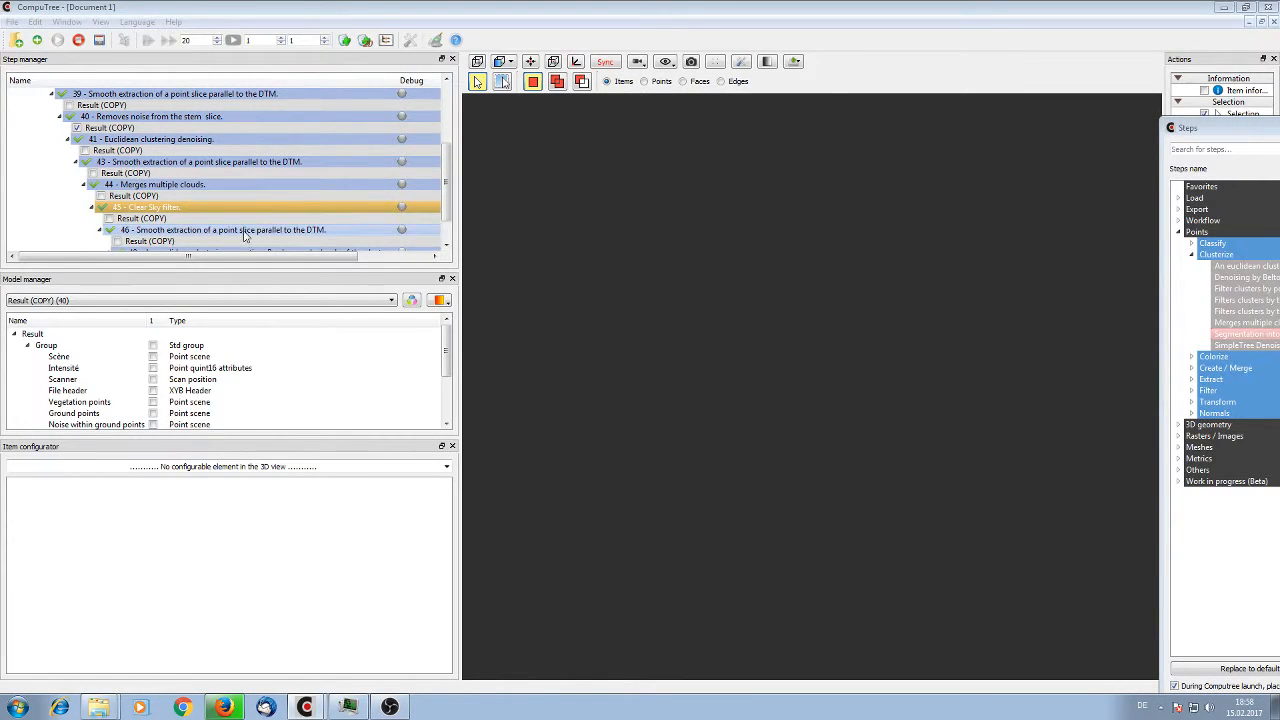
pyautogui.click(133, 241)
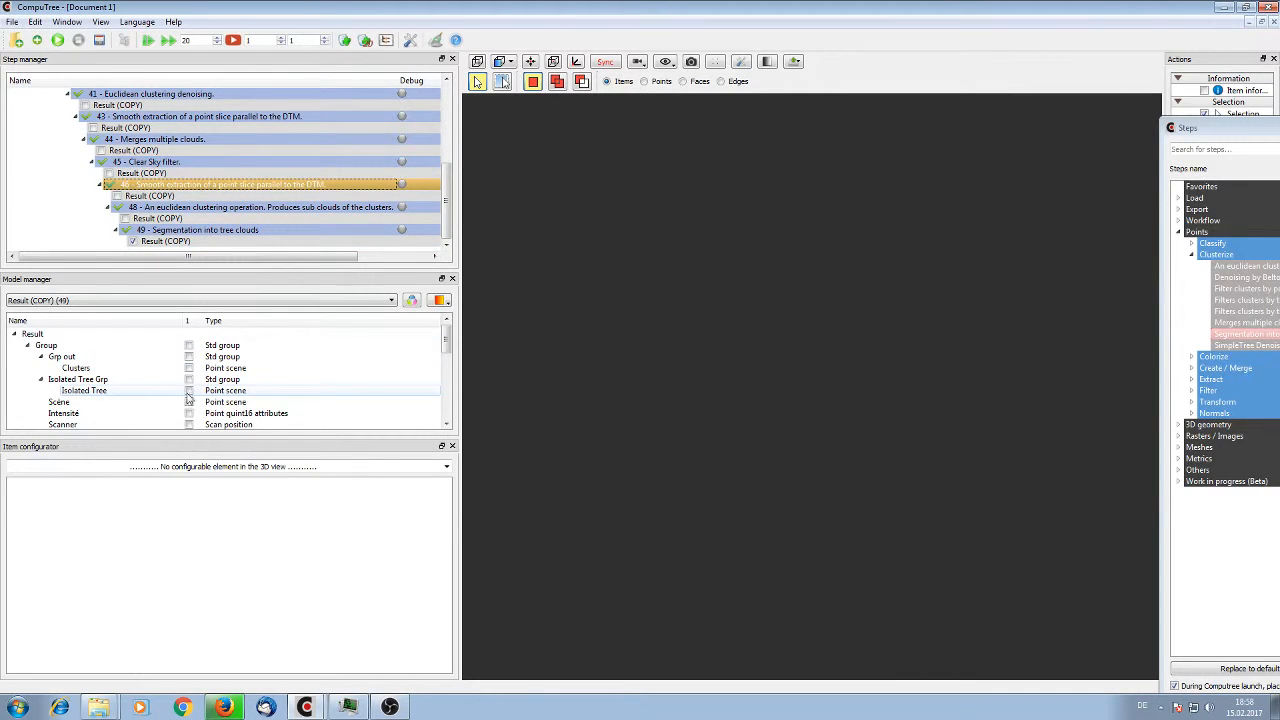
pyautogui.click(189, 390)
pyautogui.click(190, 368)
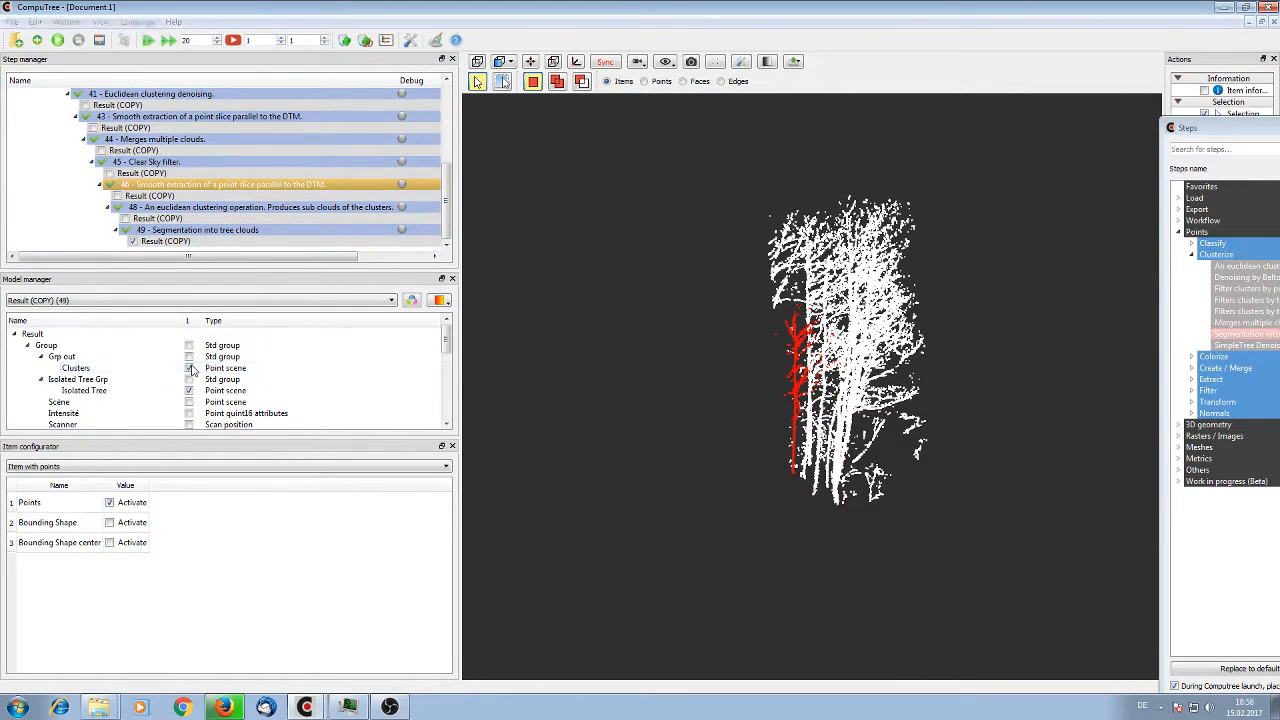
# Examine the stem bases in the new segmentation and pick the small separate cluster near the ground
pyautogui.moveTo(628, 408); pyautogui.dragTo(1061, 458)
pyautogui.moveTo(979, 428); pyautogui.dragTo(508, 471)
pyautogui.scroll(3, 753, 455)
pyautogui.moveTo(753, 460); pyautogui.dragTo(556, 509)
pyautogui.click(560, 518)
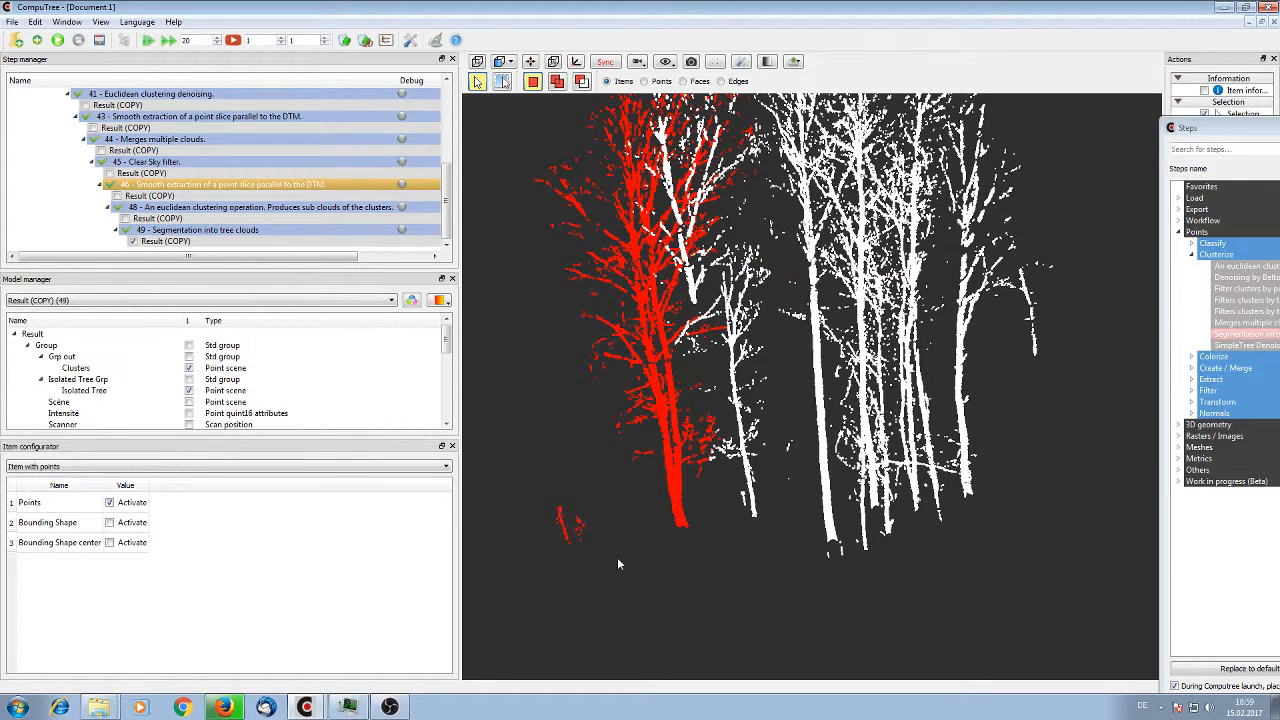
# Set the min percentage of the Euclidean clustering denoising step 41 to 0.5 and rerun the workflow
pyautogui.scroll(4, 163, 141)
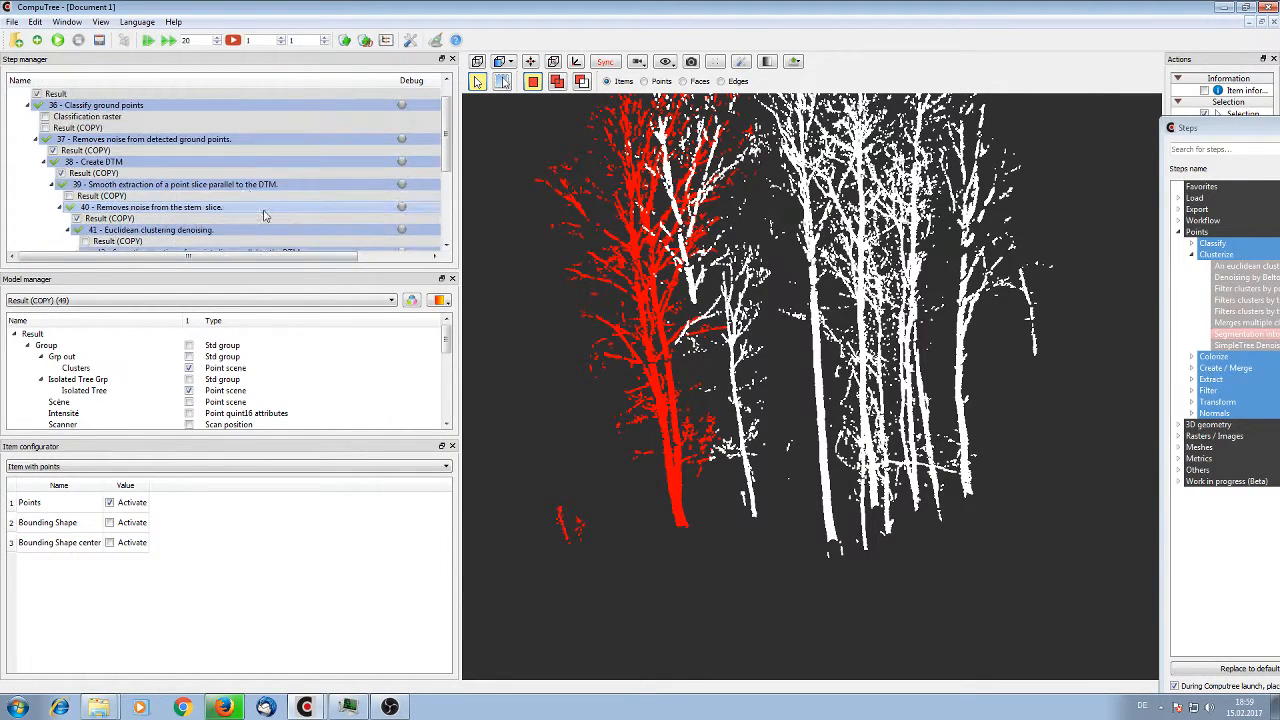
pyautogui.click(164, 141)
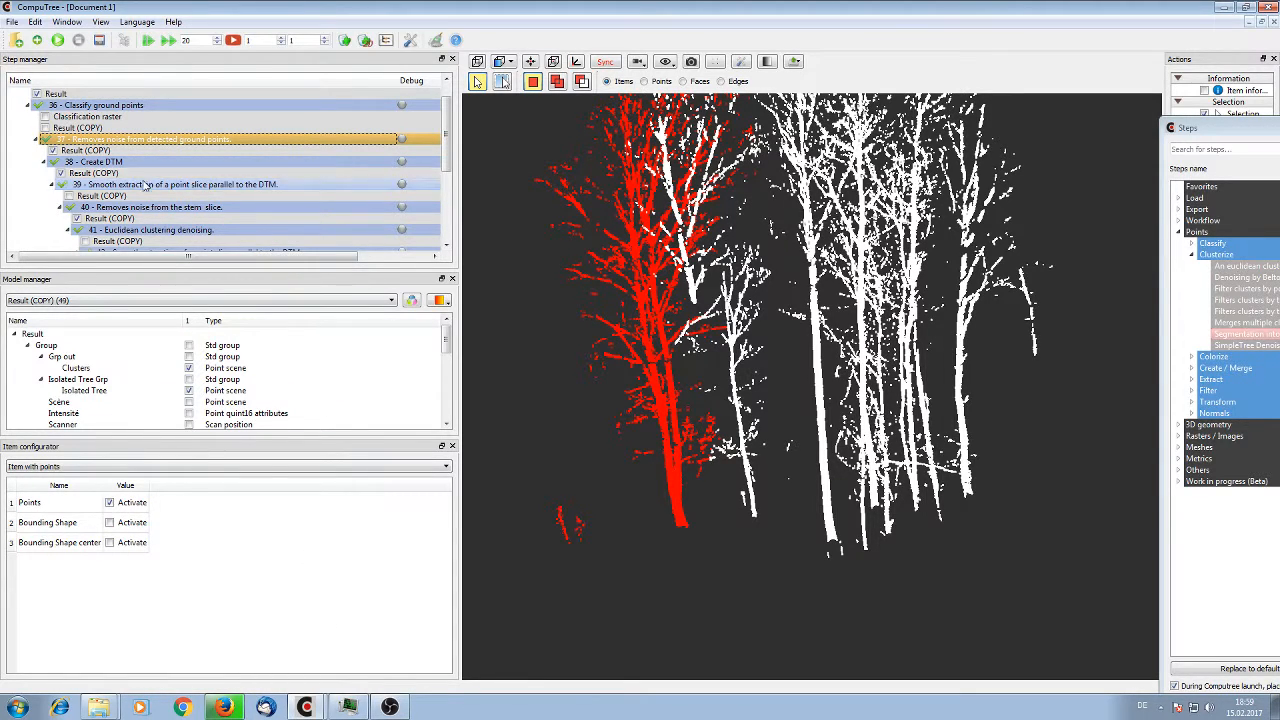
pyautogui.click(149, 165)
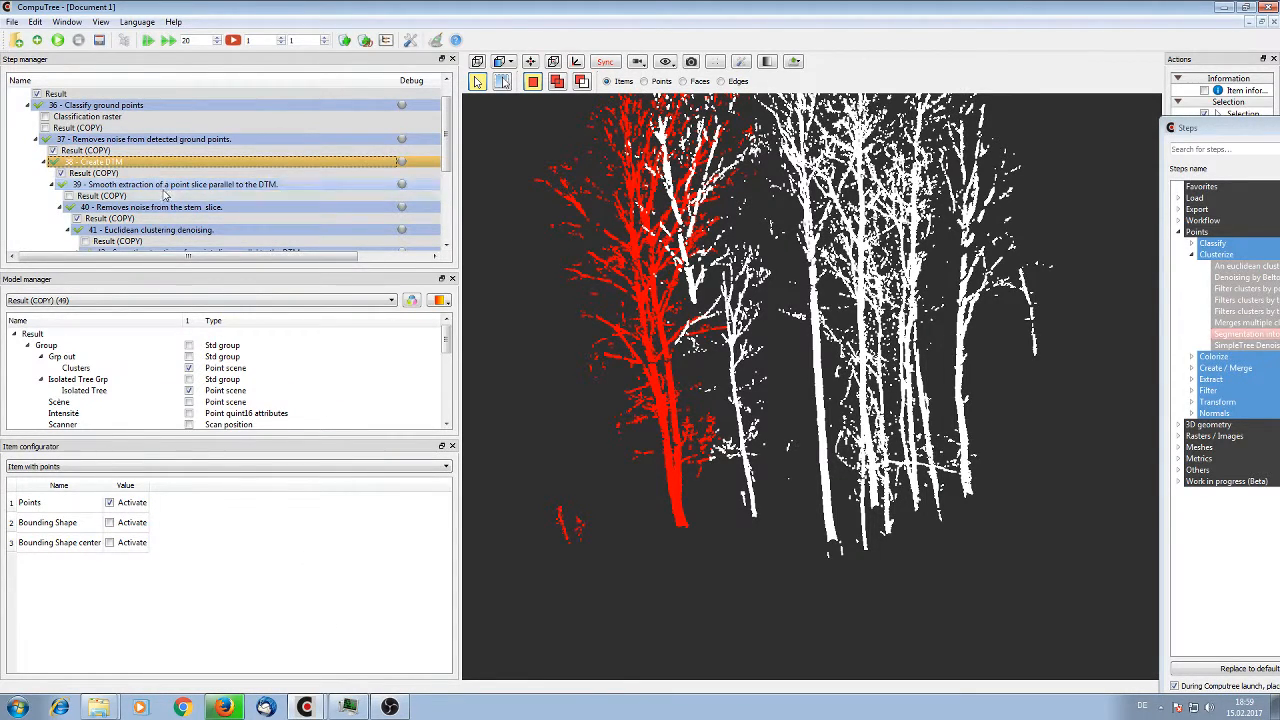
pyautogui.click(173, 234)
pyautogui.rightClick(174, 234)
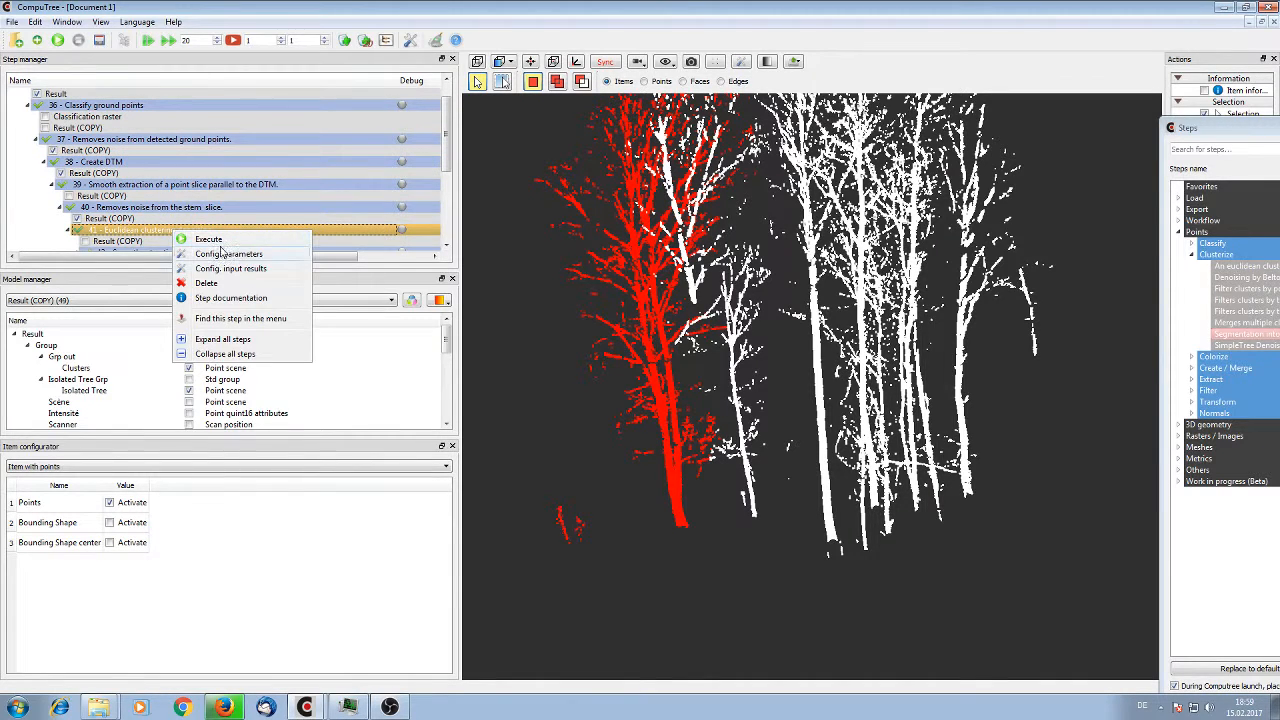
pyautogui.click(224, 253)
pyautogui.moveTo(649, 327); pyautogui.dragTo(642, 328)
pyautogui.write('5')
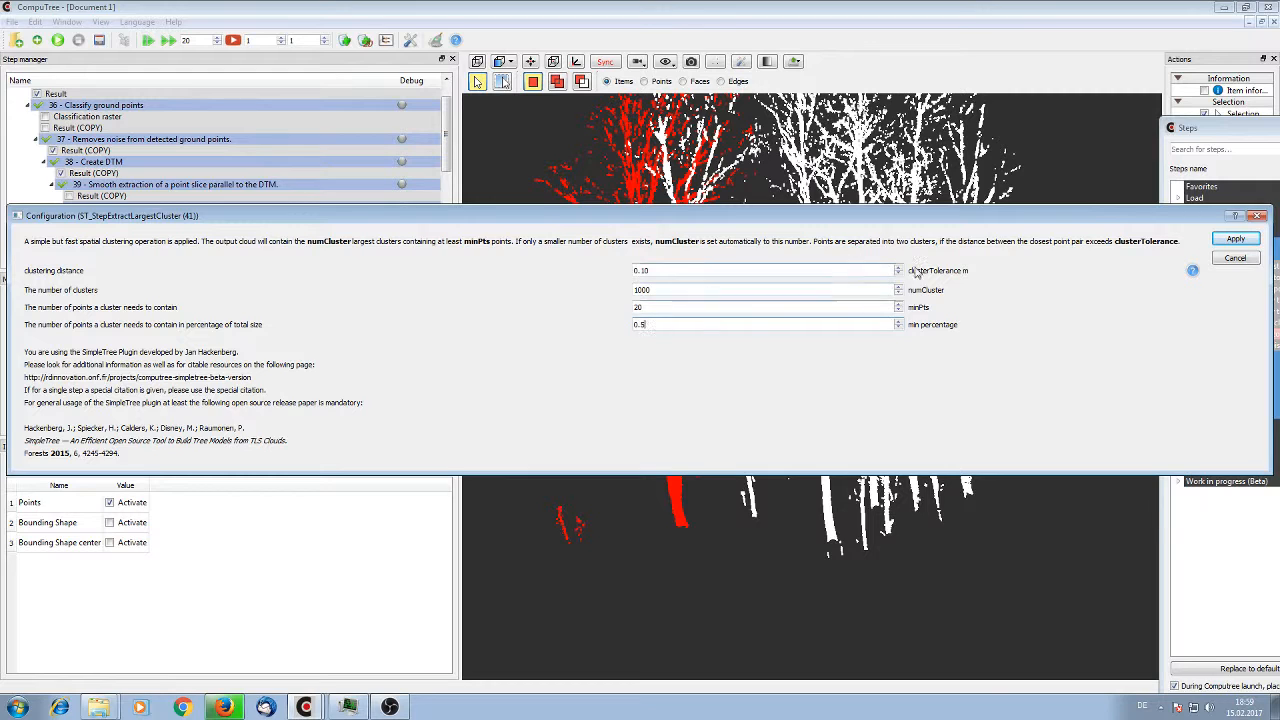
pyautogui.click(1237, 239)
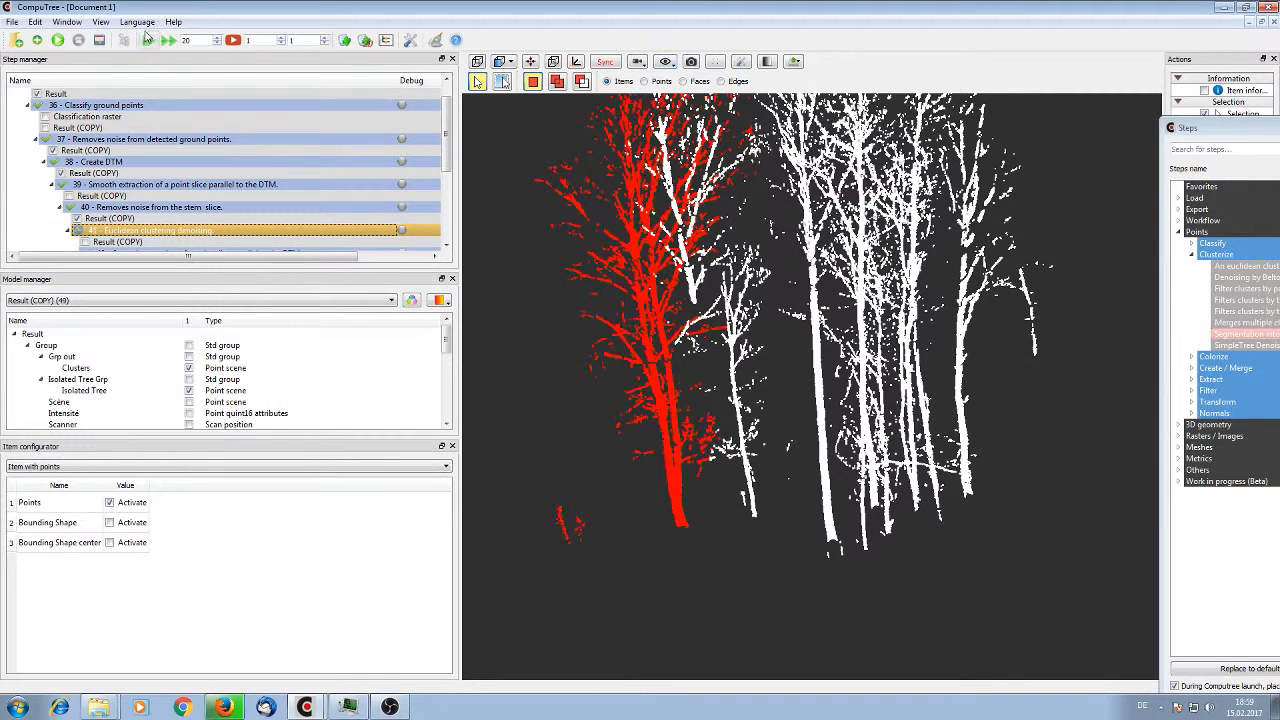
pyautogui.click(57, 40)
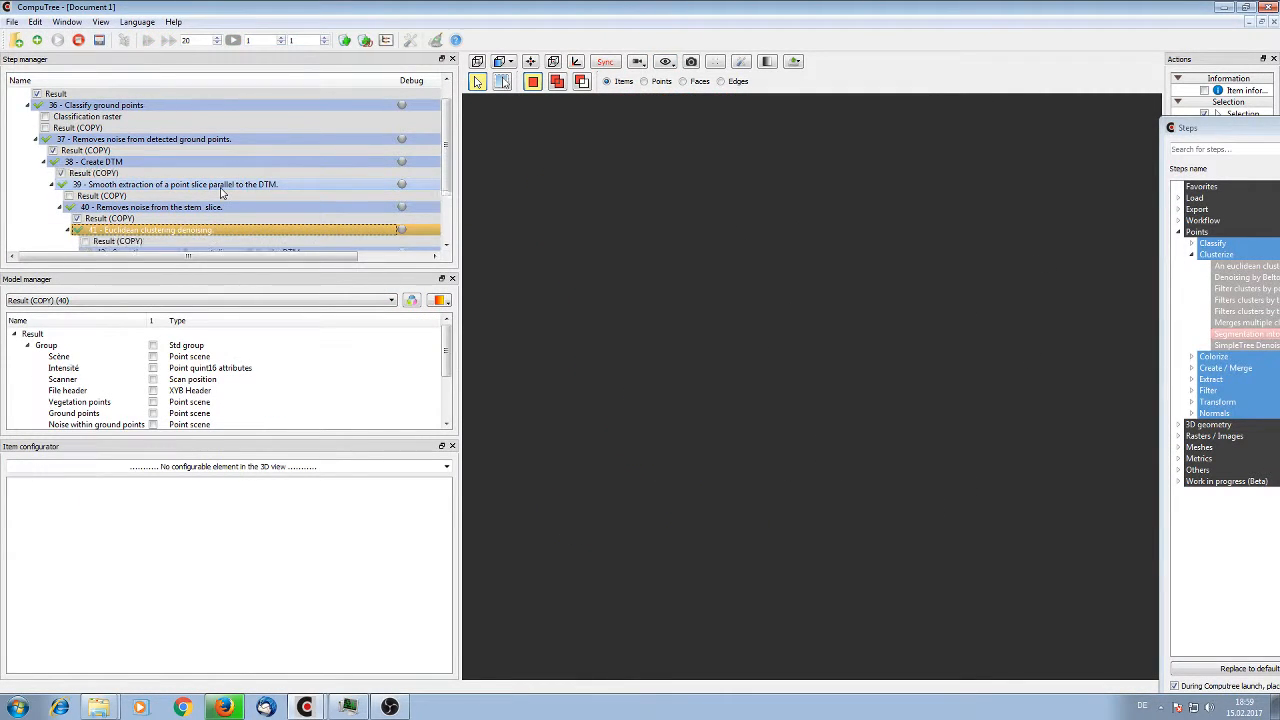
pyautogui.scroll(-3, 221, 193)
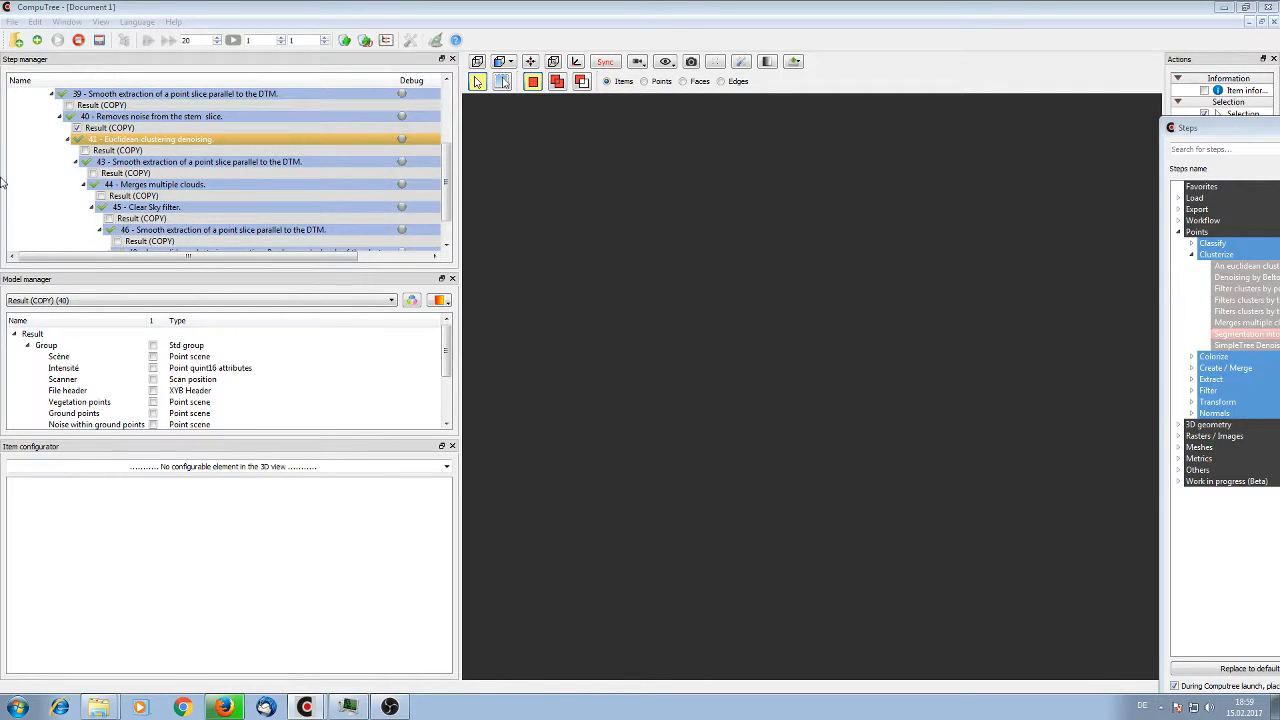
# Configure the Euclidean clustering denoising step 41 with minPts 400 and a min percentage of 0.1
pyautogui.rightClick(116, 138)
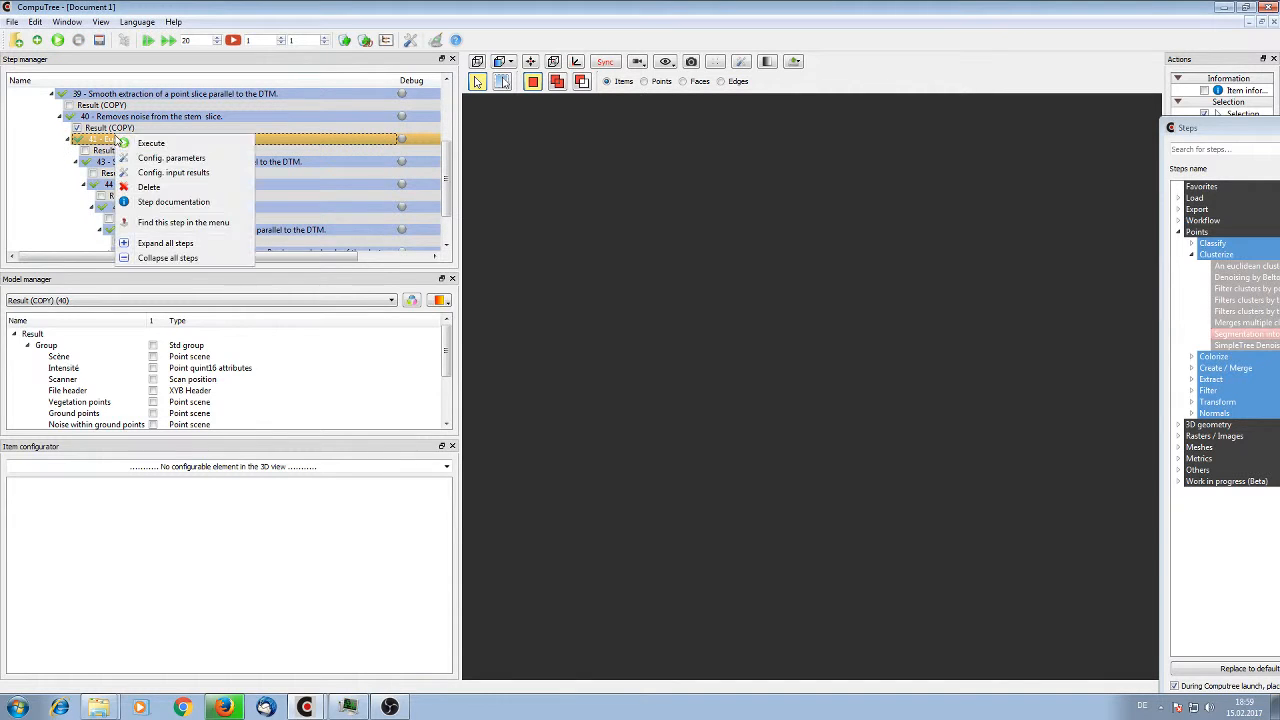
pyautogui.click(170, 158)
pyautogui.doubleClick(665, 307)
pyautogui.write('20')
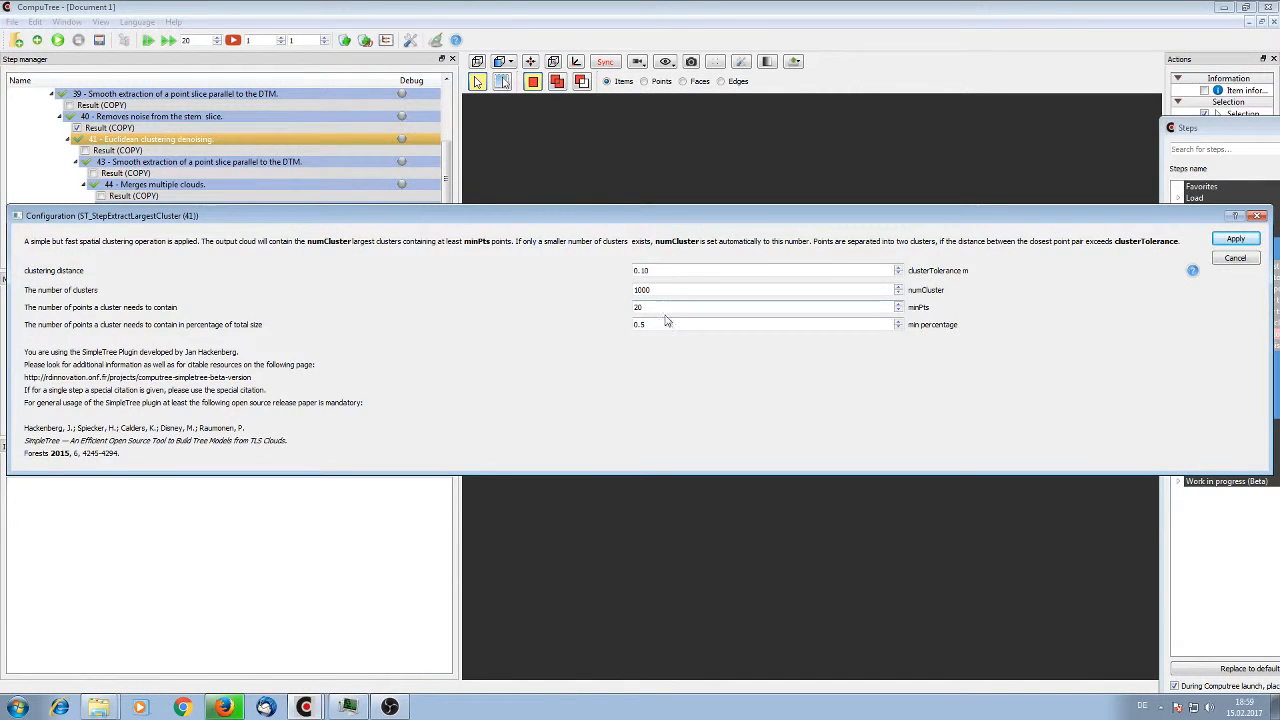
pyautogui.moveTo(665, 308); pyautogui.dragTo(517, 306)
pyautogui.doubleClick(640, 324)
pyautogui.write('0.1')
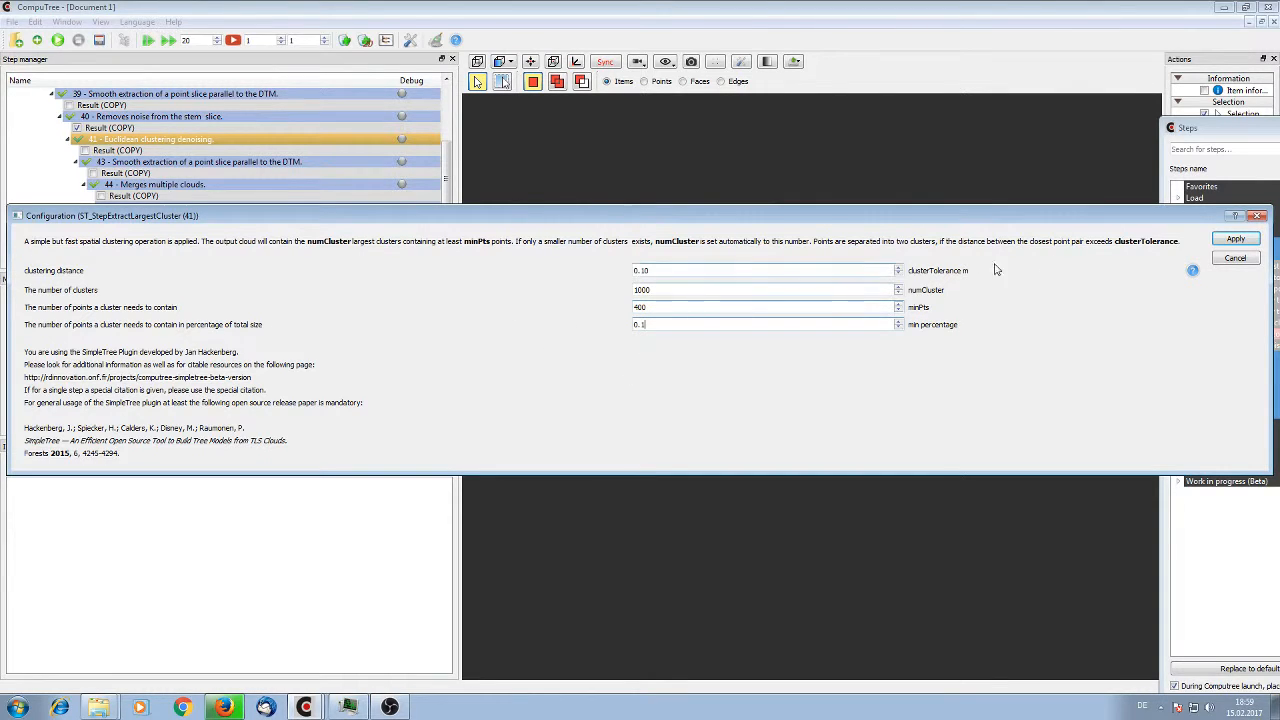
pyautogui.click(1235, 240)
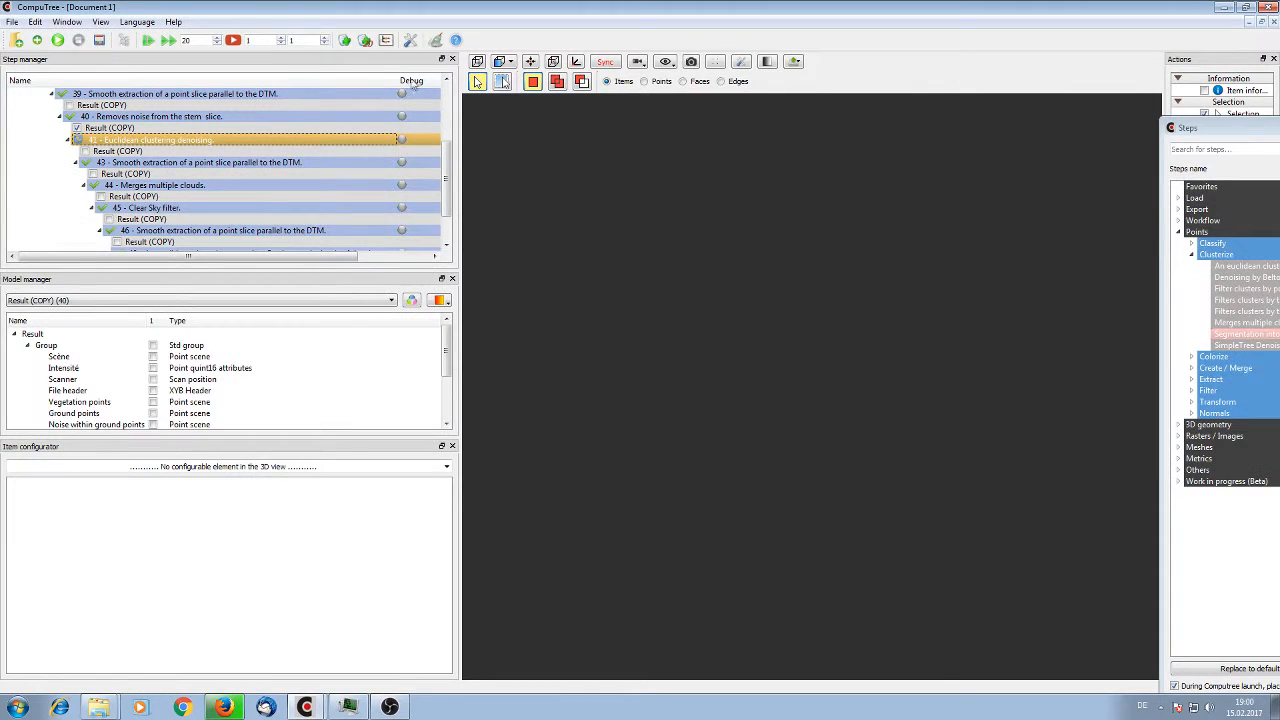
# Execute the reconfigured denoising step and its successors, and show only the Isolated Tree point scene from the segmentation into tree clouds
pyautogui.click(58, 41)
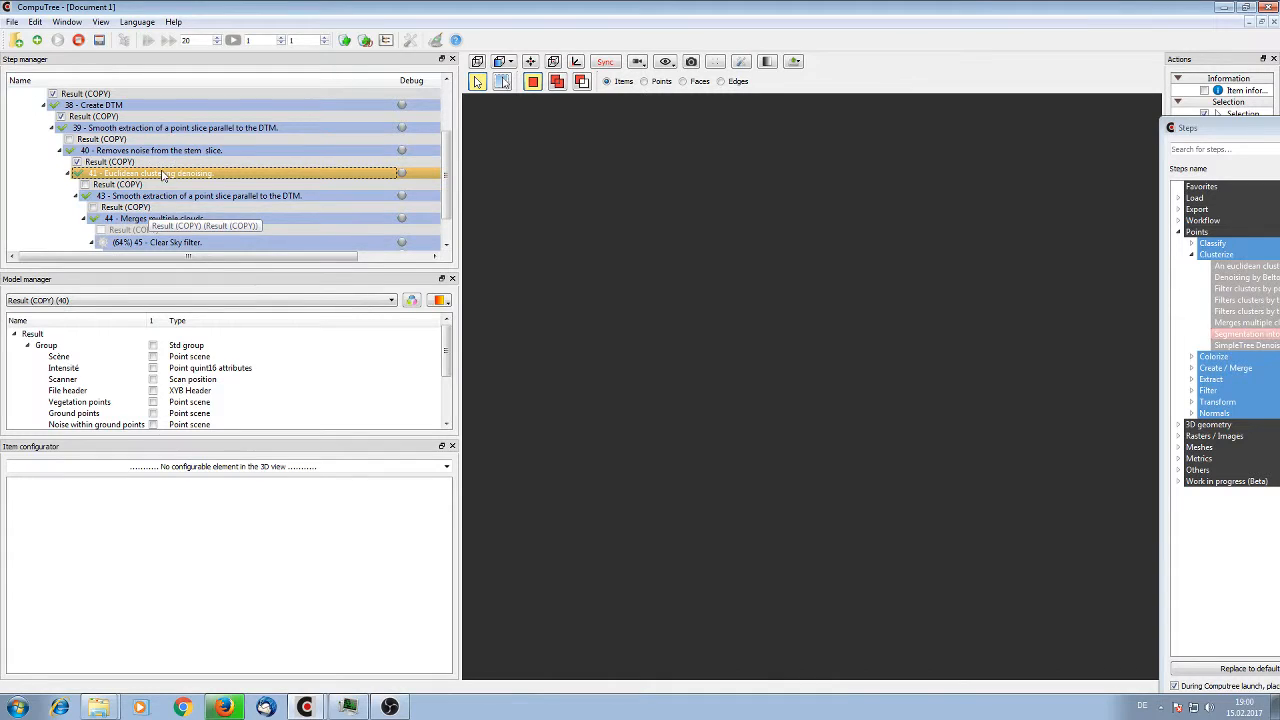
pyautogui.scroll(-1, 258, 165)
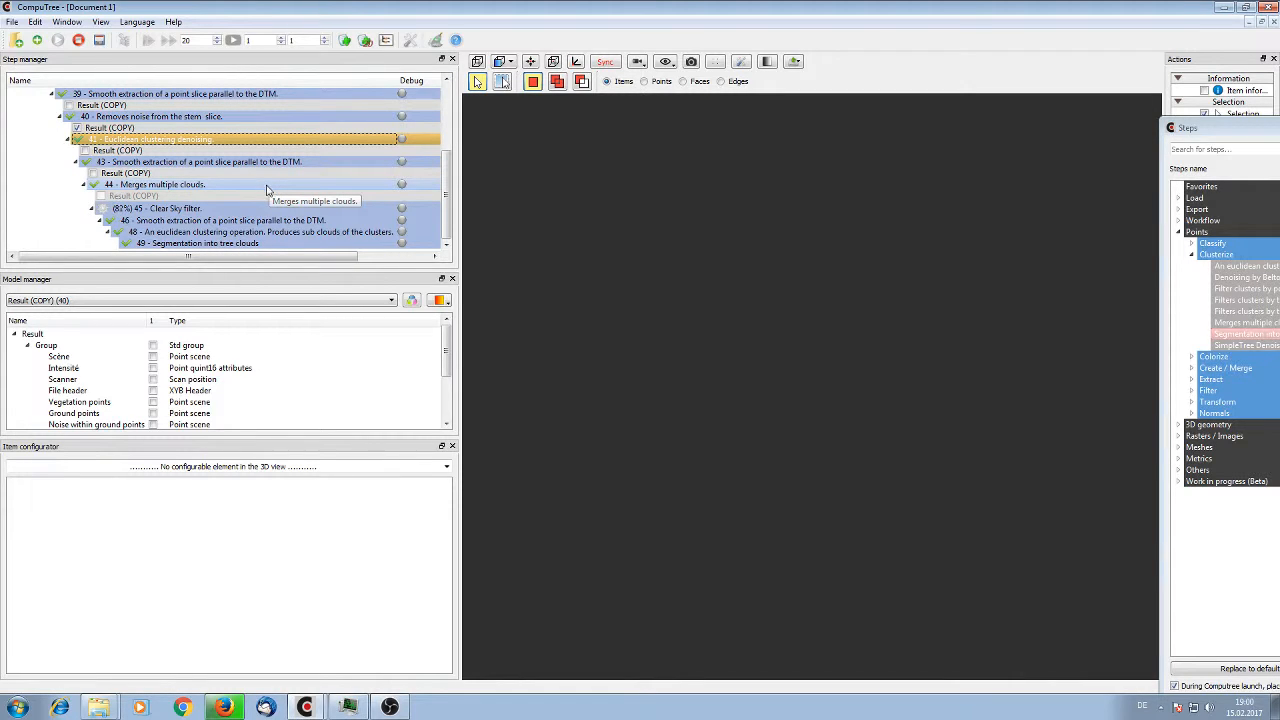
pyautogui.scroll(2, 207, 150)
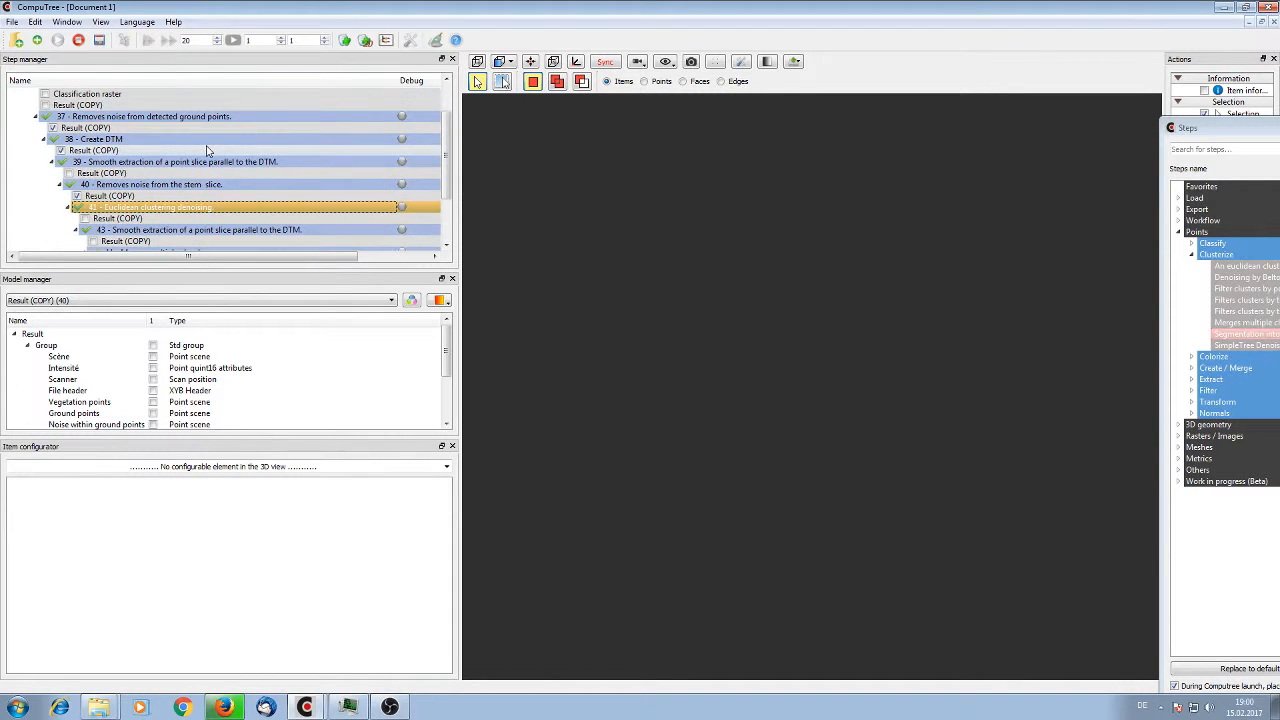
pyautogui.scroll(-2, 207, 150)
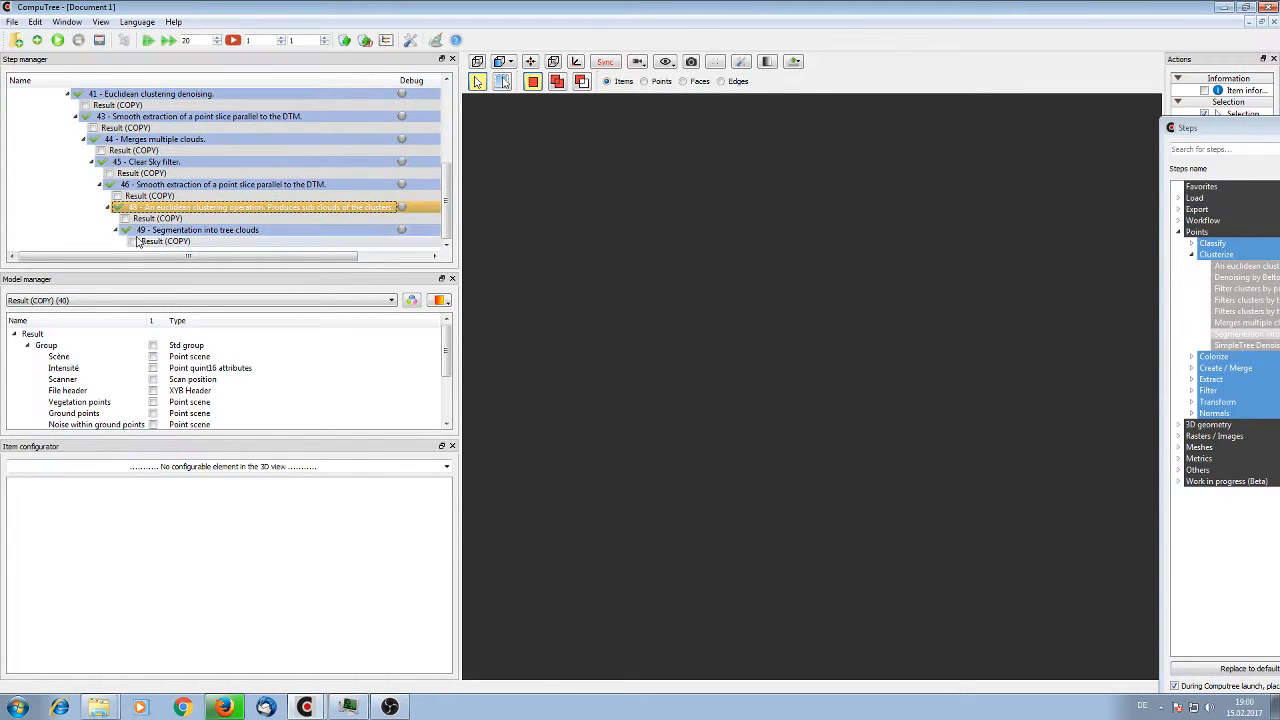
pyautogui.click(134, 242)
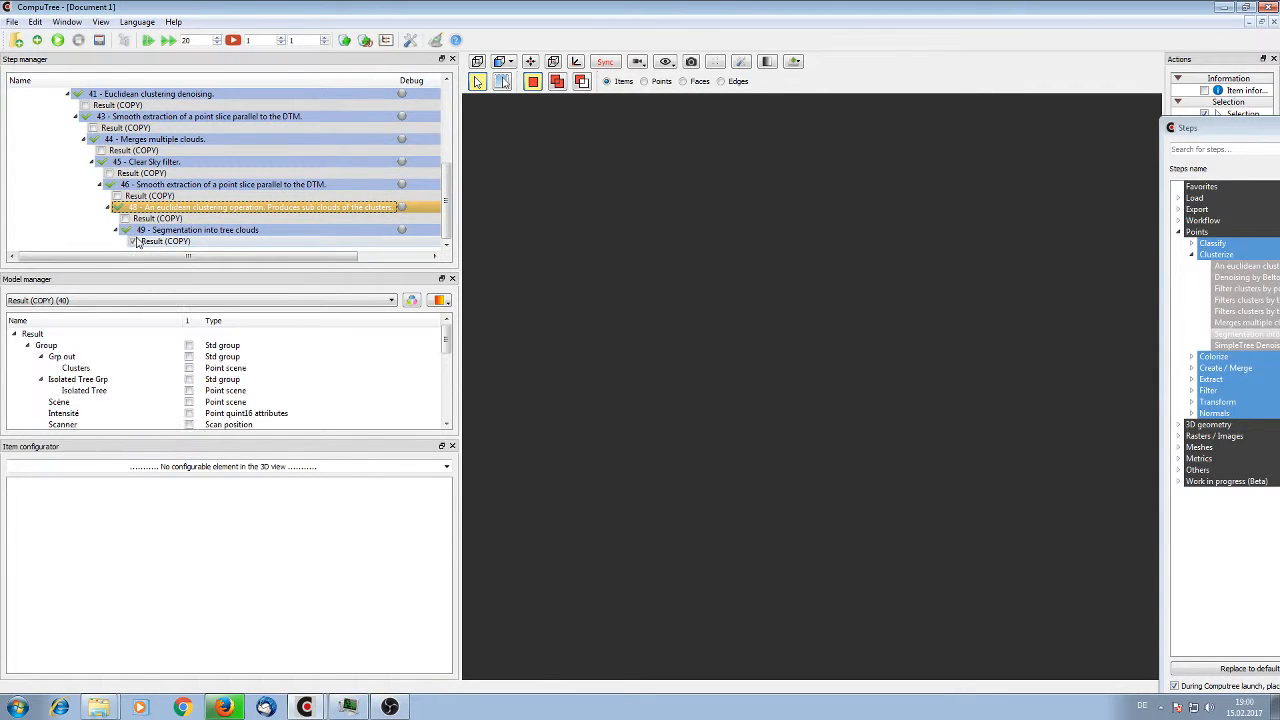
pyautogui.click(189, 390)
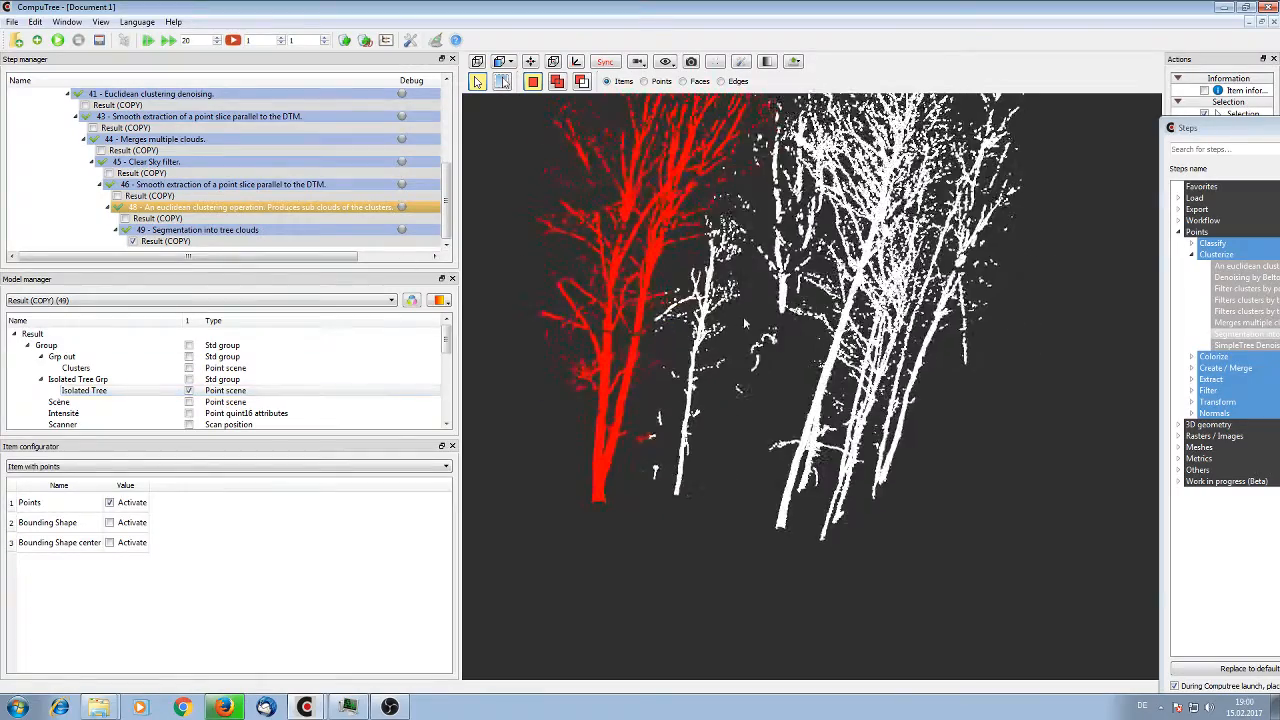
# Display the Clusters point scene together with the Isolated Tree scene and examine the segmented trees from several angles
pyautogui.moveTo(743, 316); pyautogui.dragTo(721, 417)
pyautogui.moveTo(783, 461); pyautogui.dragTo(705, 480)
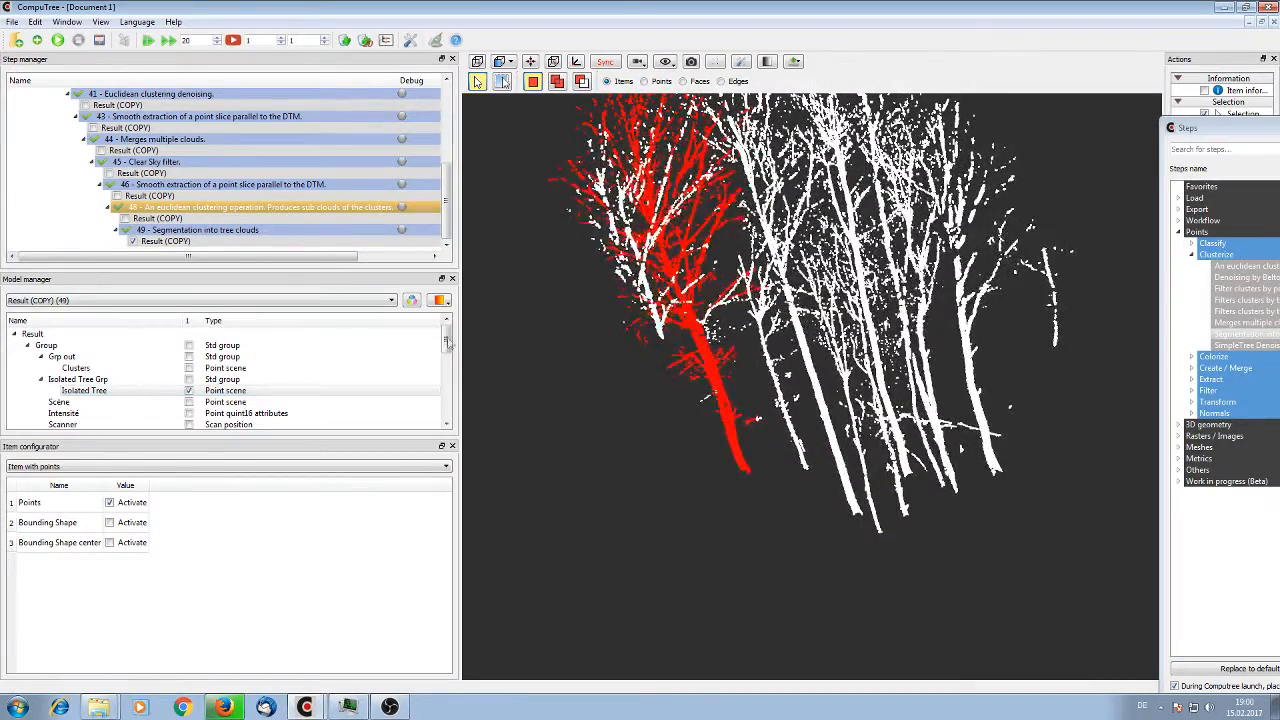
pyautogui.click(190, 369)
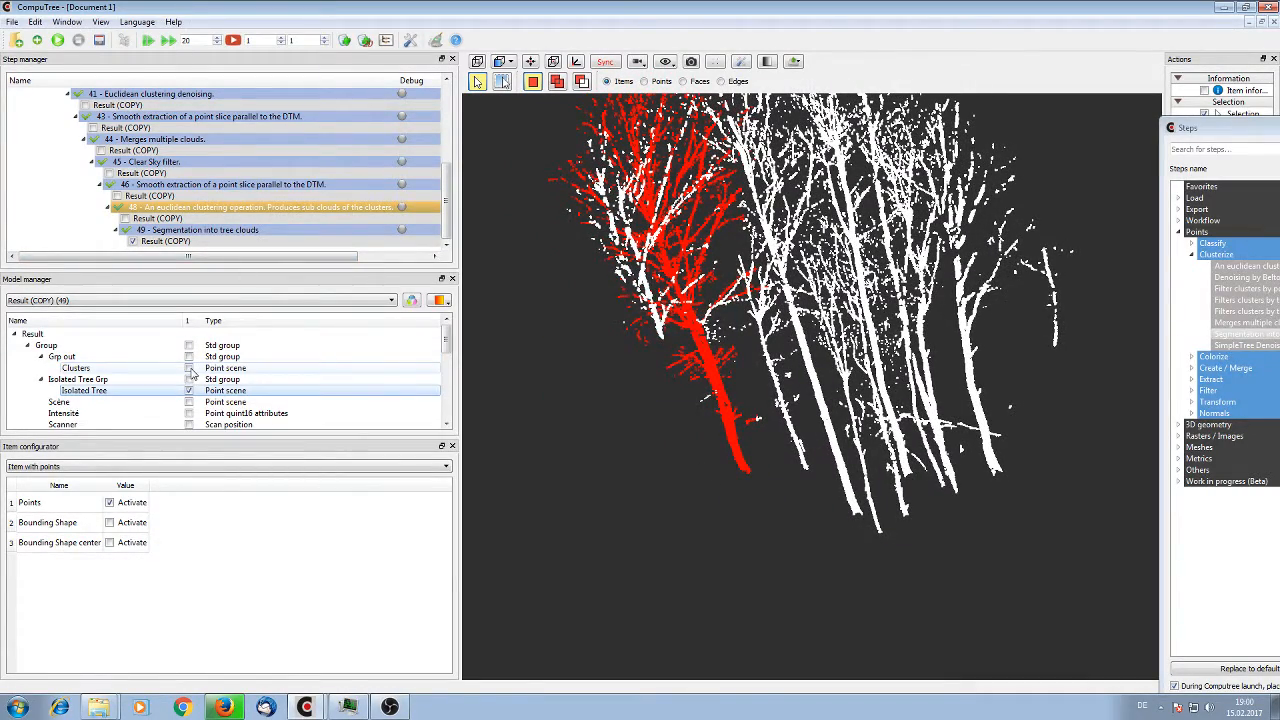
pyautogui.moveTo(690, 395); pyautogui.dragTo(662, 432)
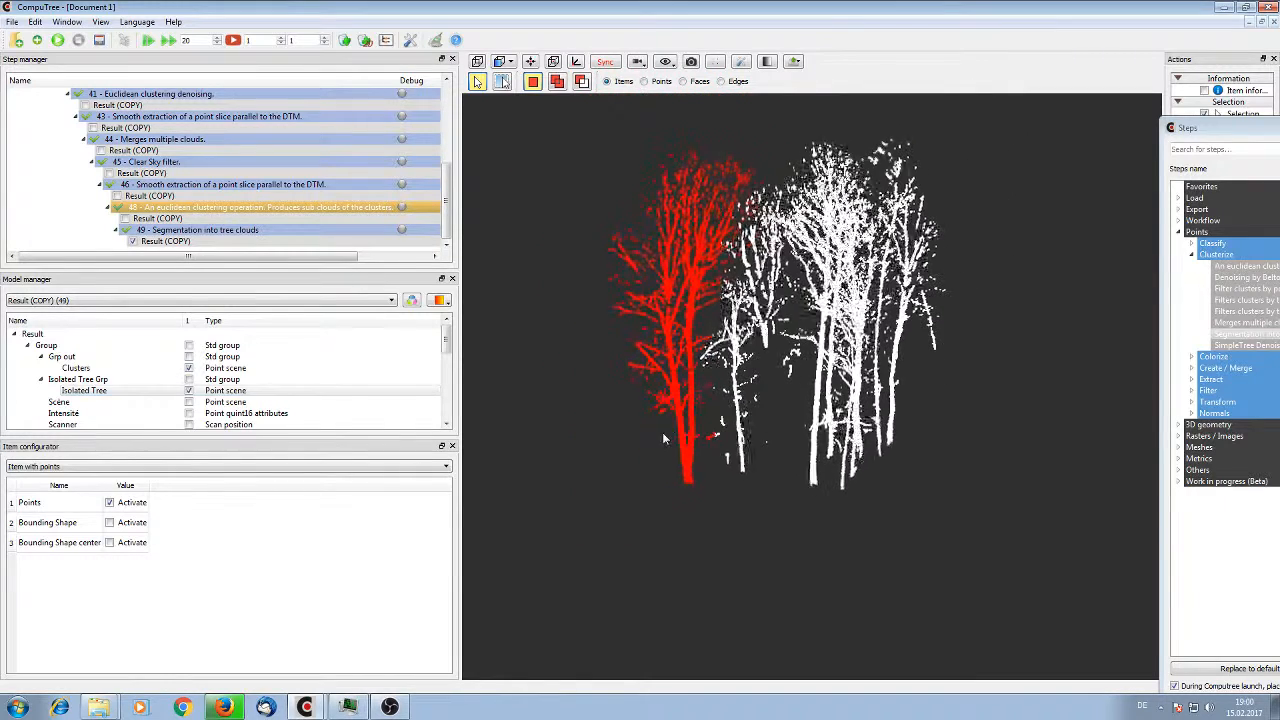
# Add a filter clusters by points number step after the tree segmentation, using Isolated Tree as input and a minimum of 1000 points
pyautogui.click(278, 231)
pyautogui.click(37, 40)
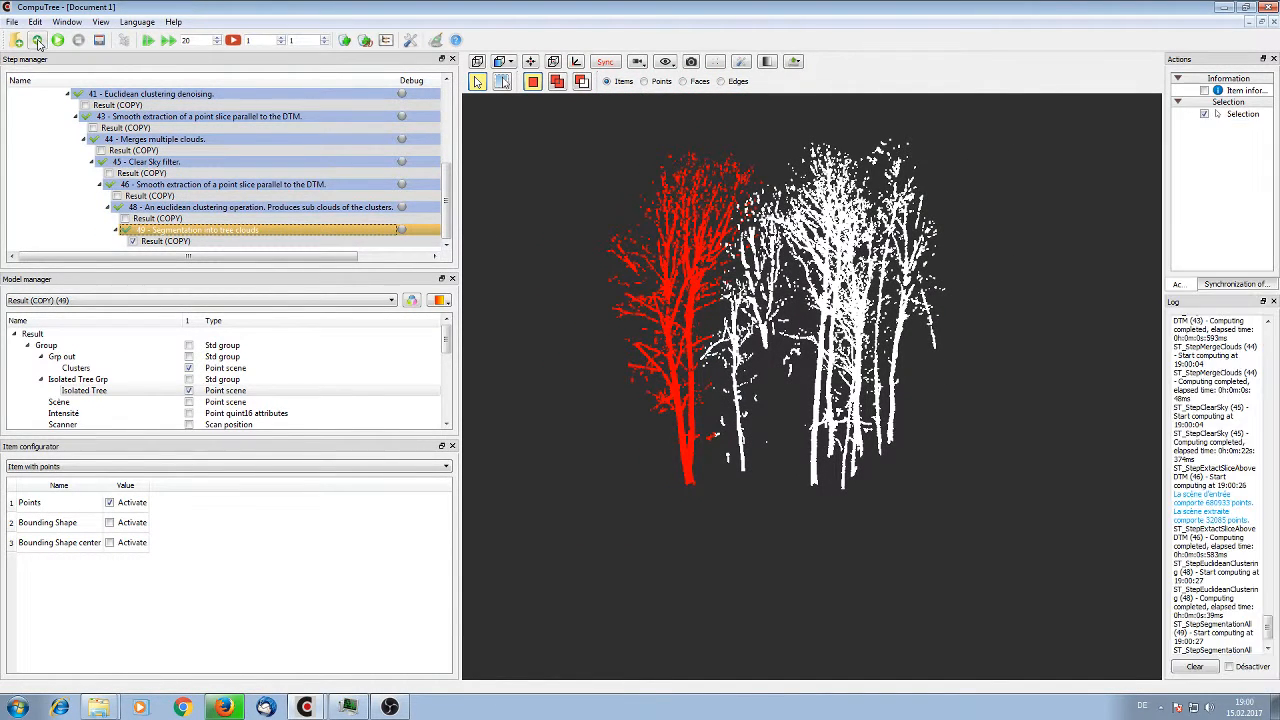
pyautogui.moveTo(1234, 132); pyautogui.dragTo(931, 125)
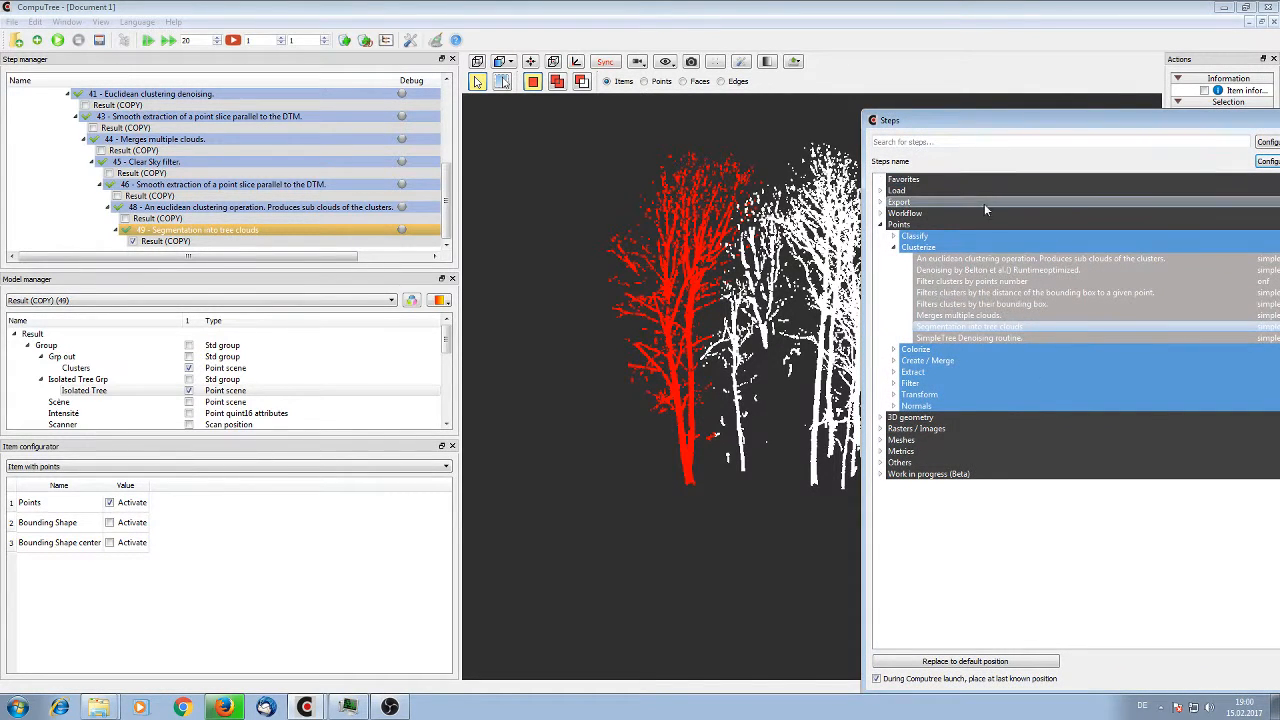
pyautogui.doubleClick(1010, 281)
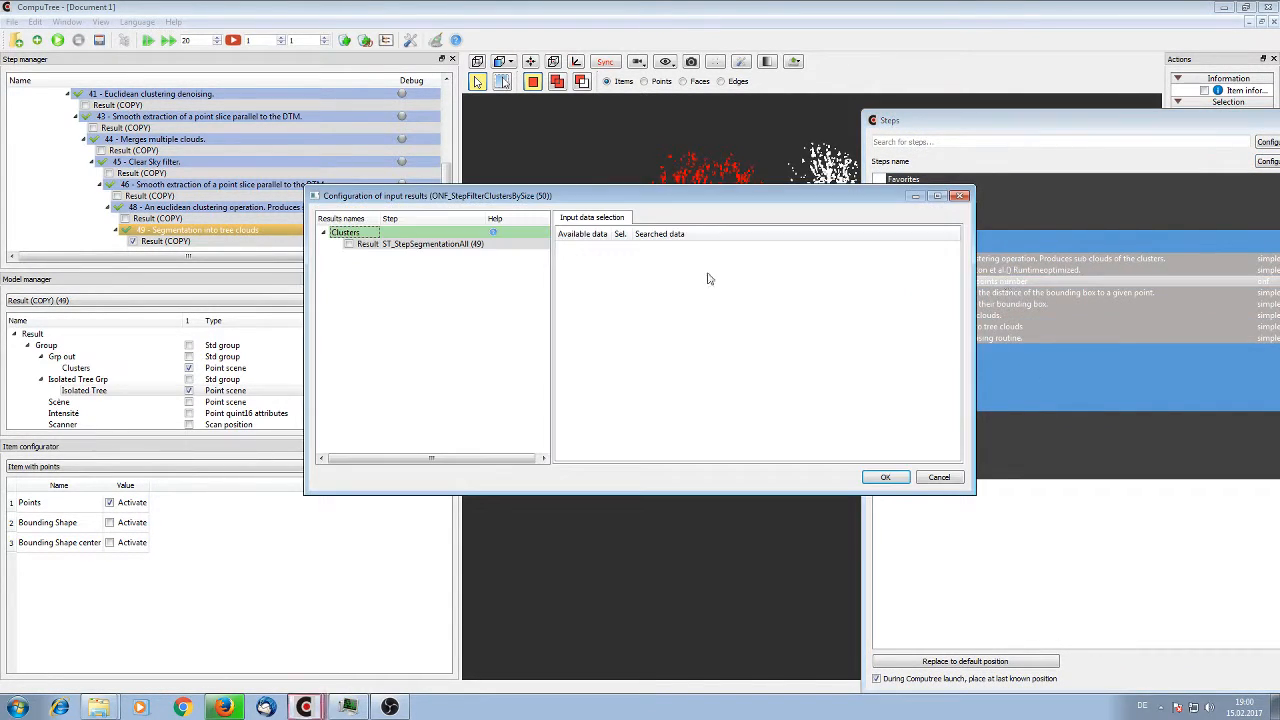
pyautogui.click(349, 244)
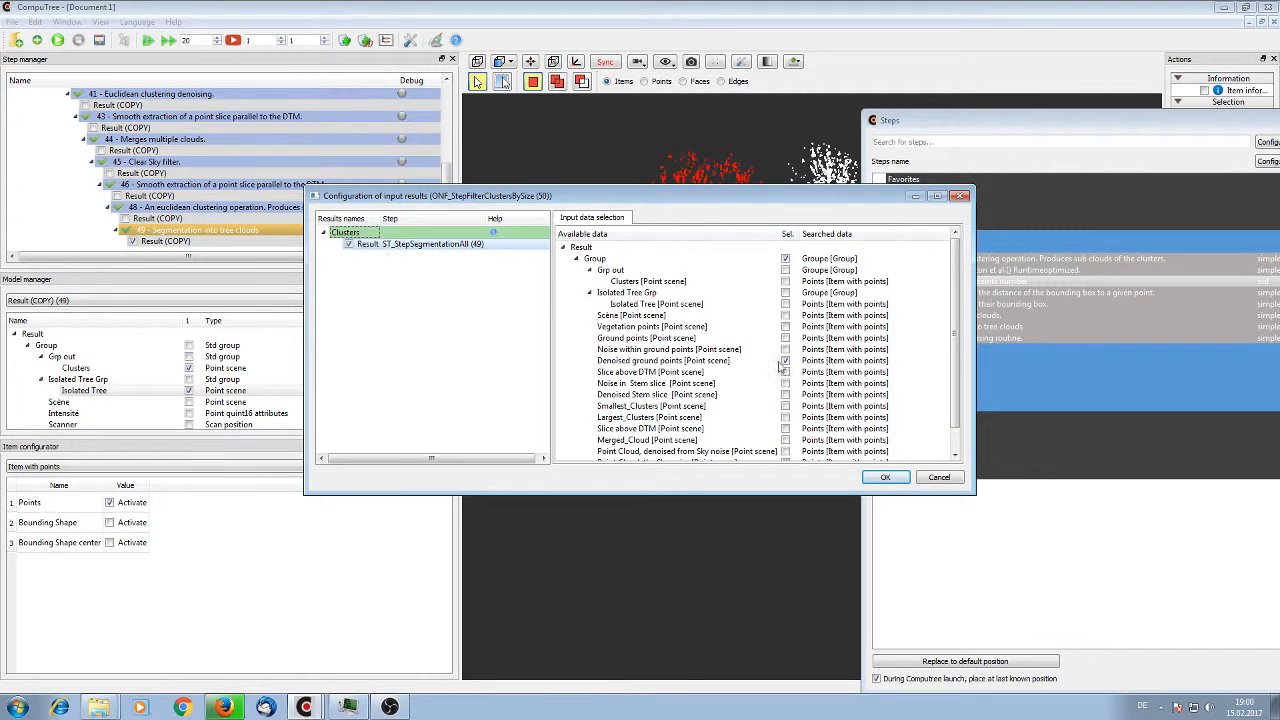
pyautogui.click(786, 296)
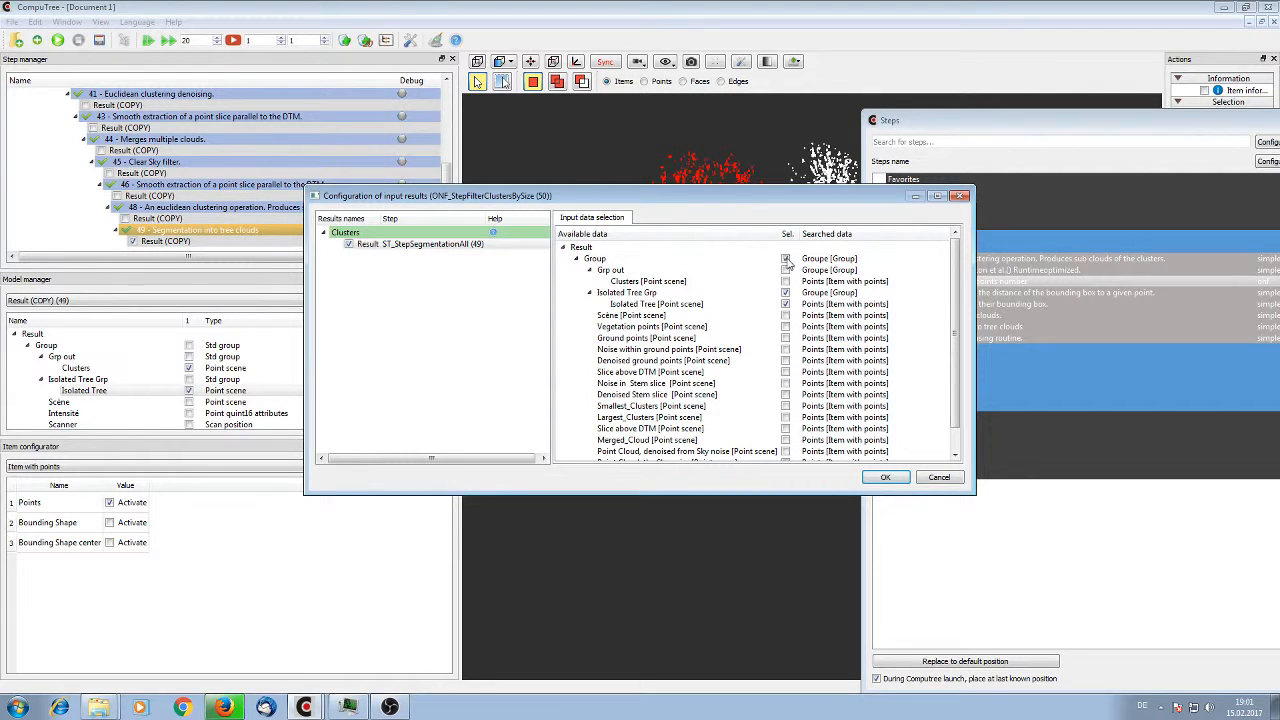
pyautogui.click(886, 477)
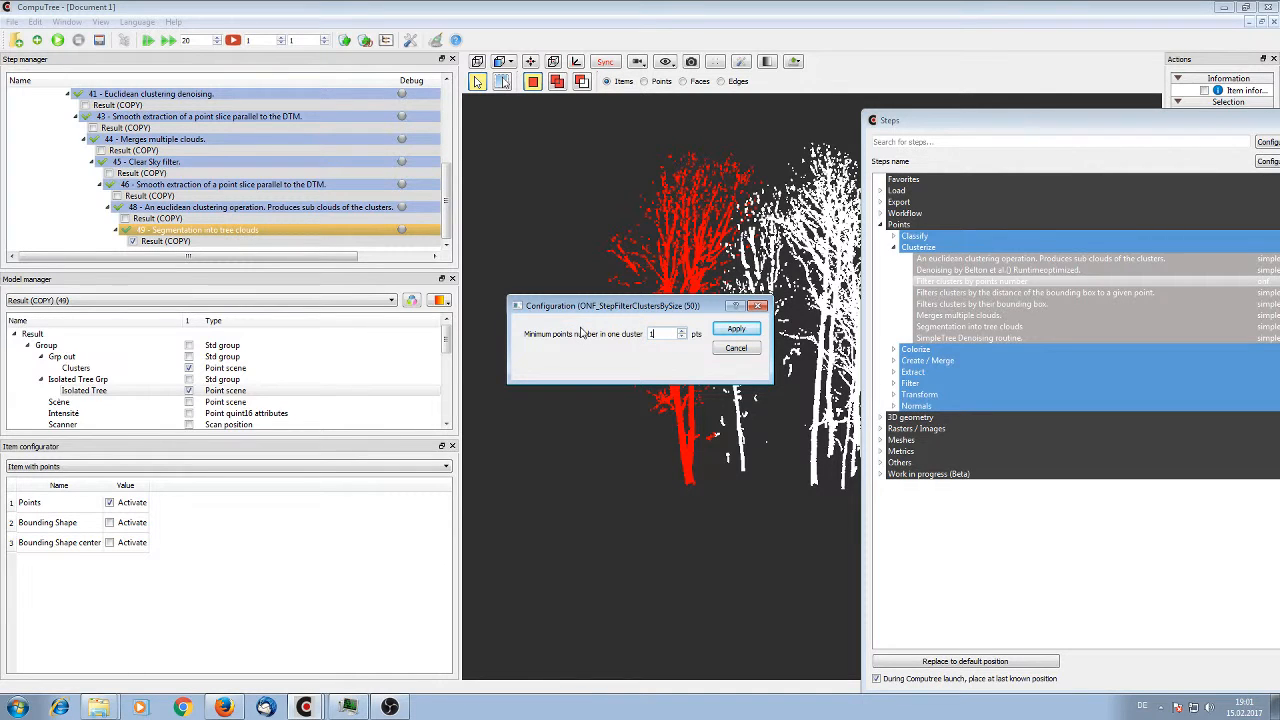
pyautogui.click(745, 330)
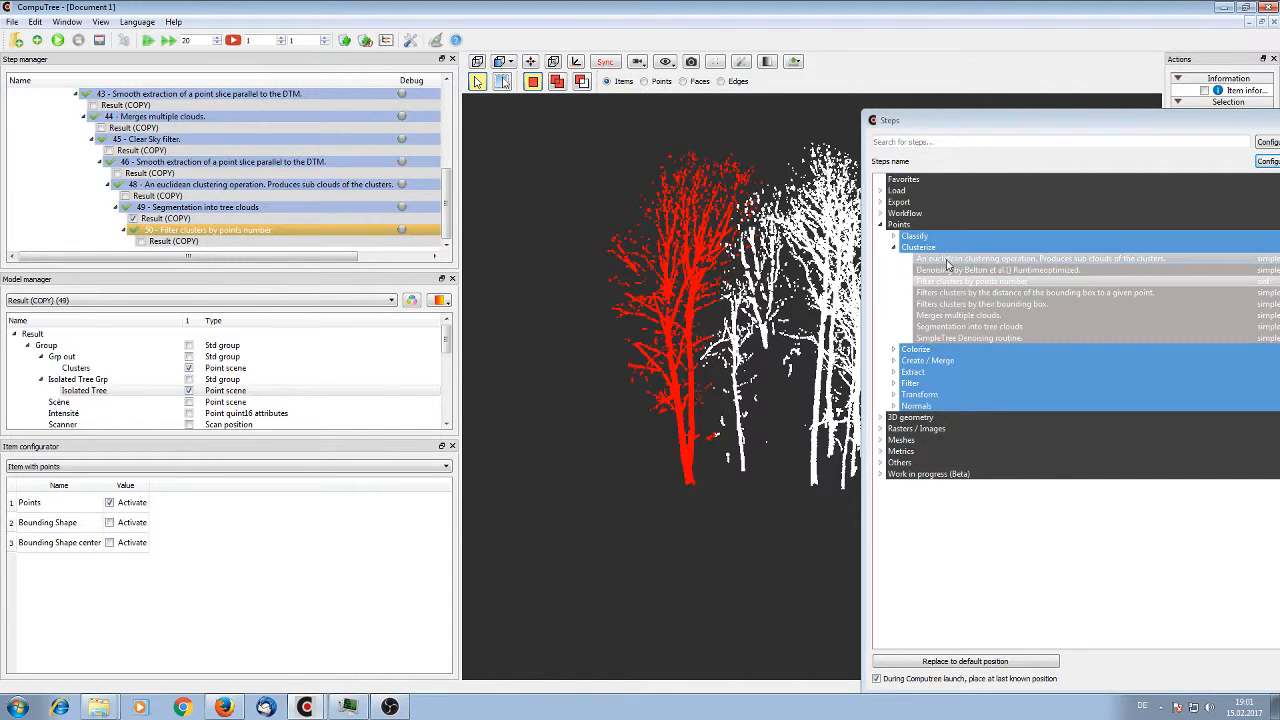
# Add a filter by bounding-box distance to a given point on the Isolated Tree clouds, with center point 0, 0 and distance 20 m
pyautogui.click(1018, 296)
pyautogui.doubleClick(1018, 296)
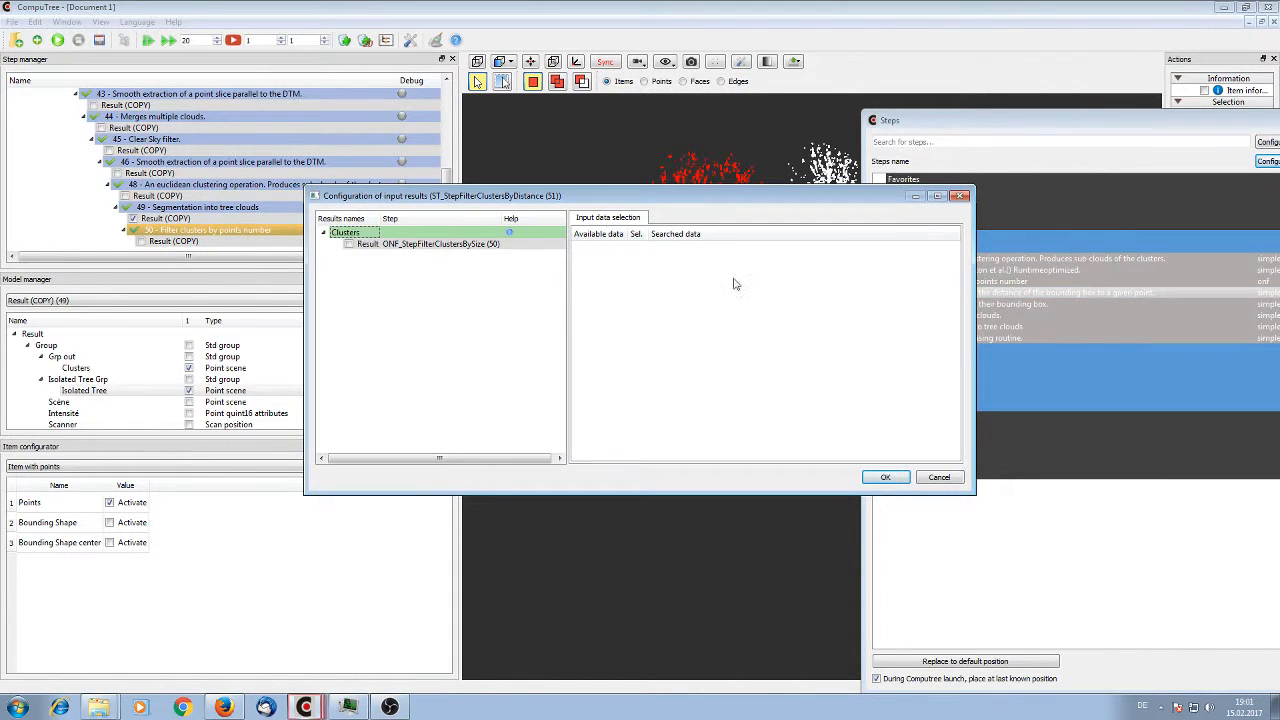
pyautogui.click(350, 244)
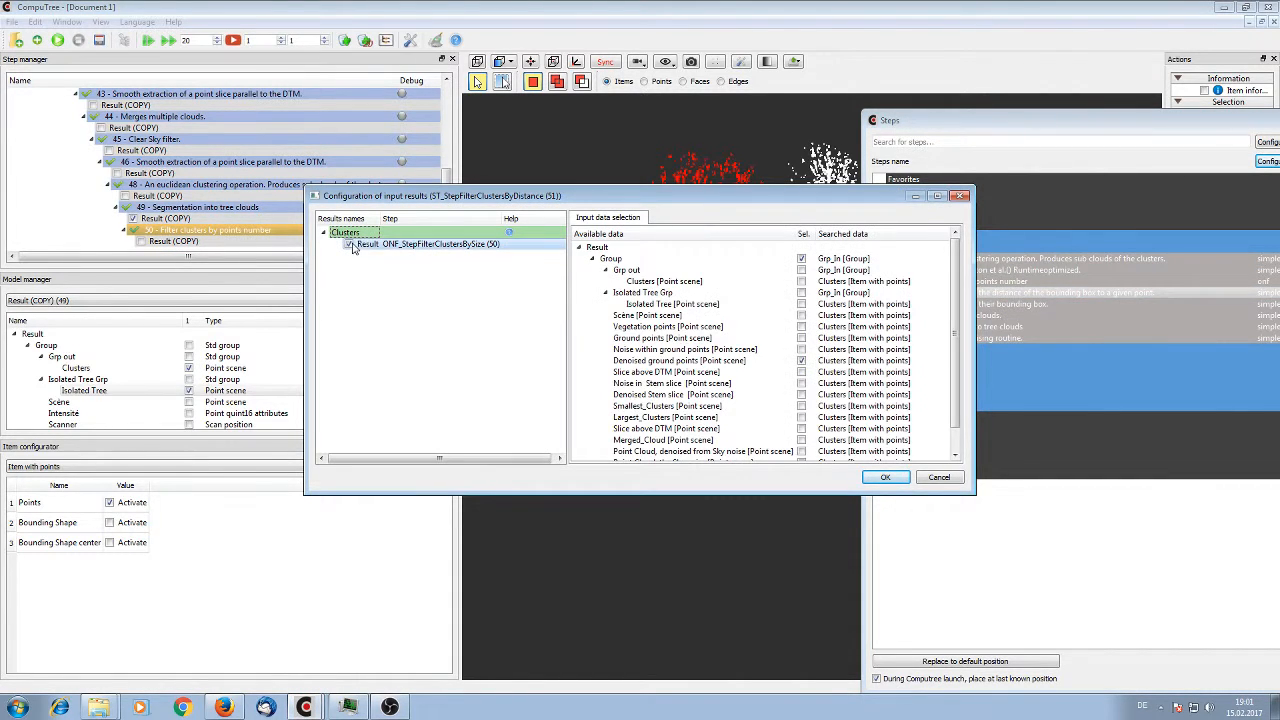
pyautogui.click(801, 304)
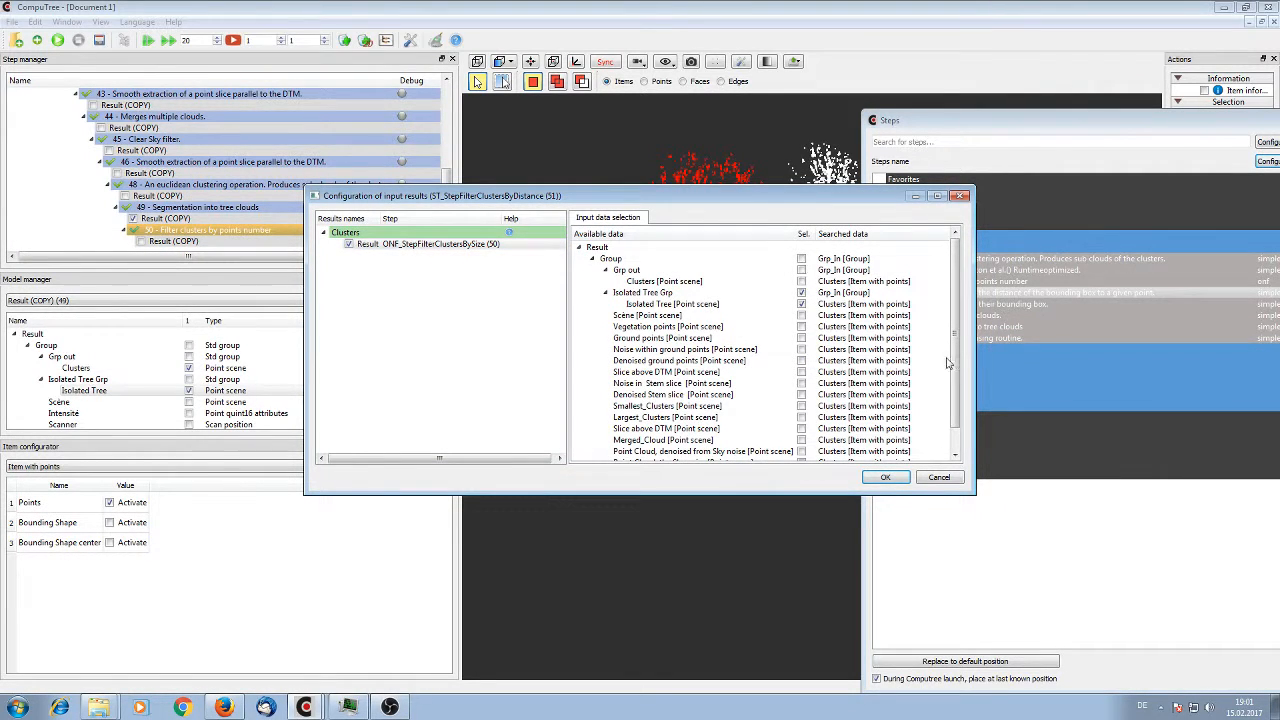
pyautogui.click(885, 478)
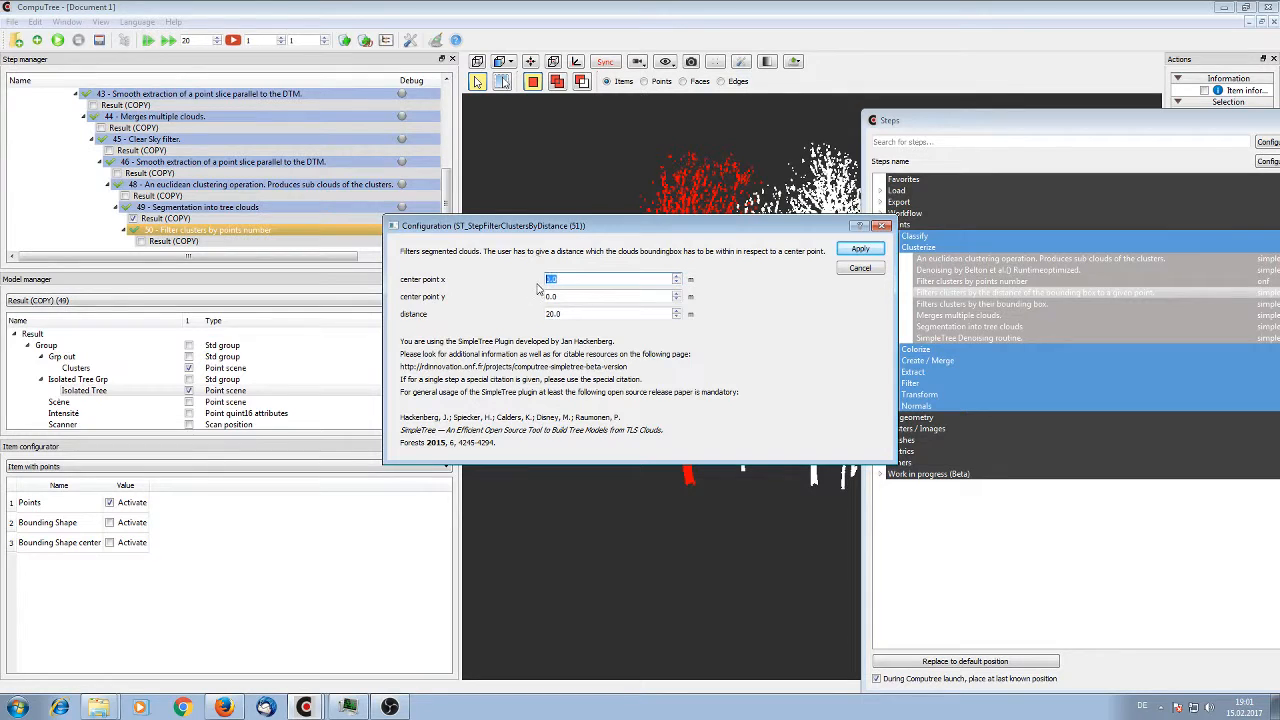
pyautogui.press('Tab')
pyautogui.press('Tab')
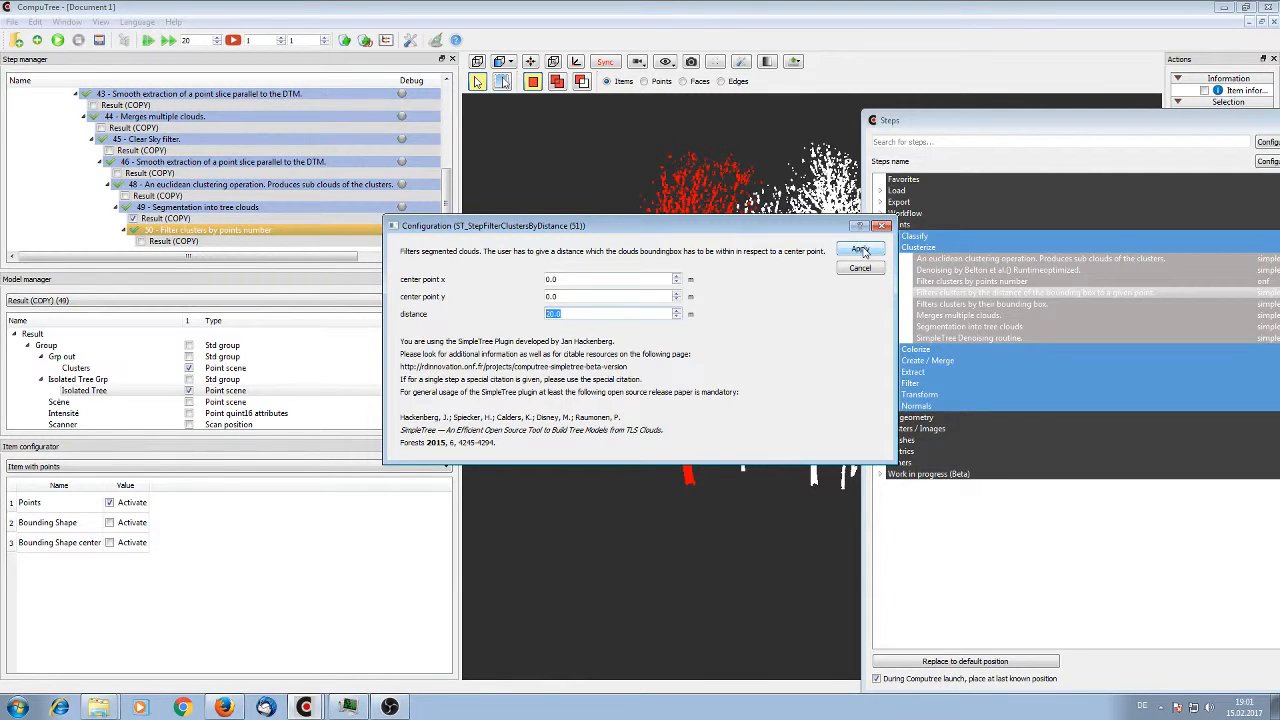
pyautogui.click(860, 250)
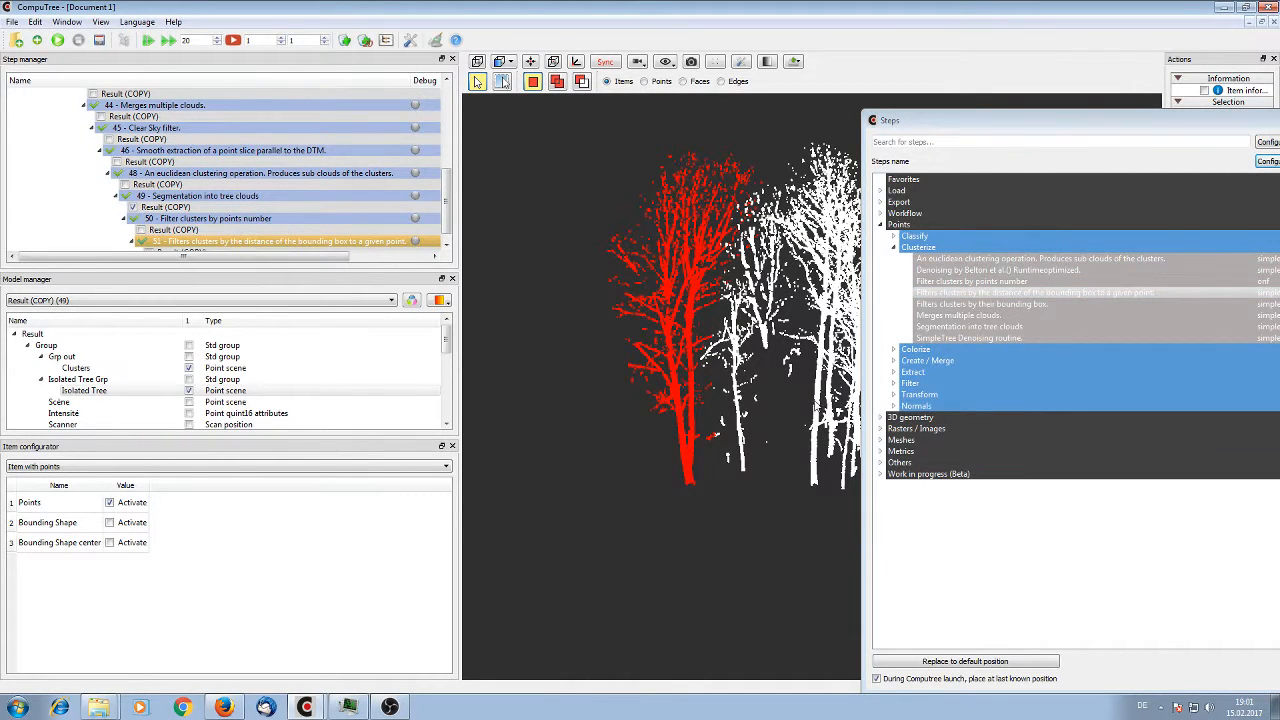
# Display the Isolated Tree point scene from the distance filter's result and examine the remaining trees
pyautogui.scroll(-1, 335, 250)
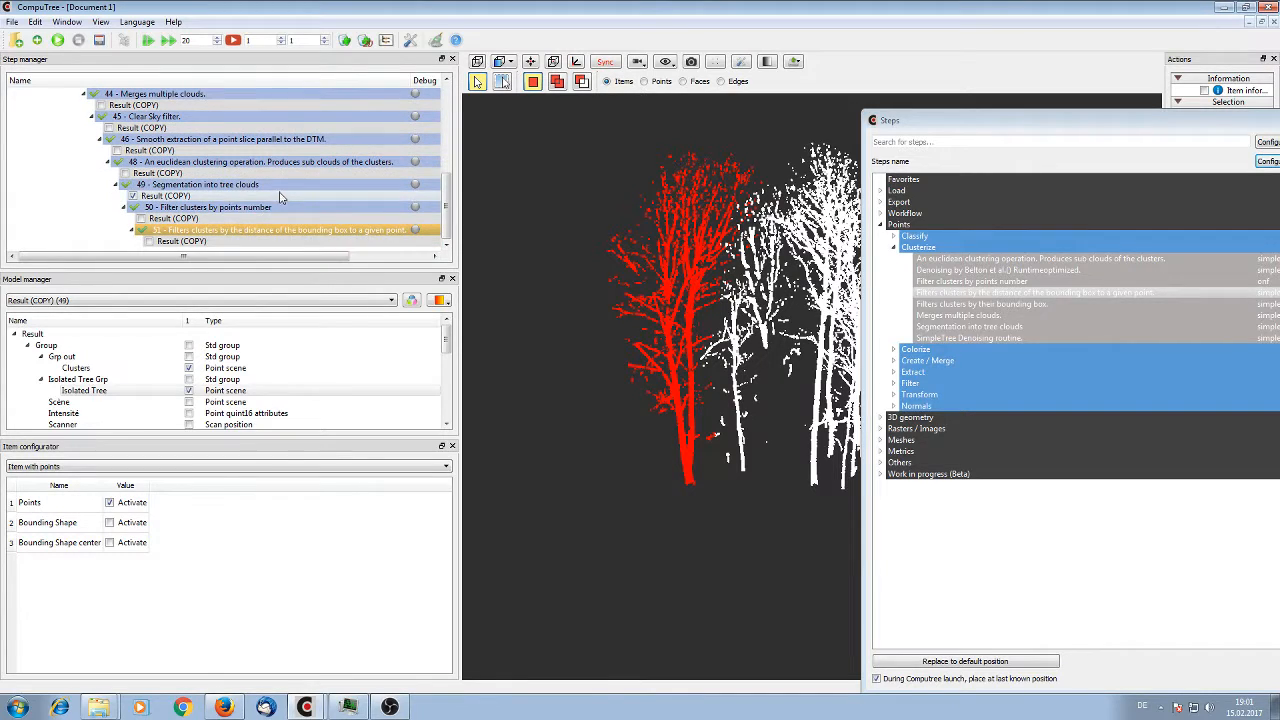
pyautogui.click(148, 241)
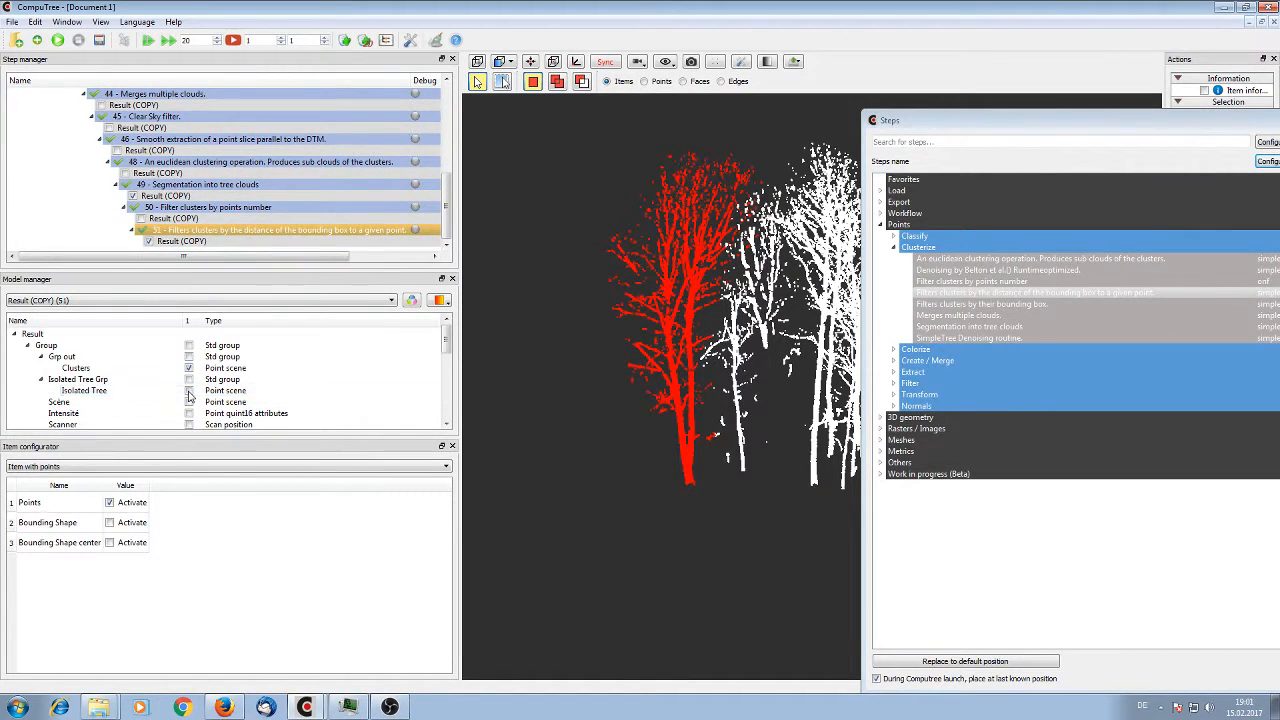
pyautogui.click(189, 391)
pyautogui.moveTo(590, 470); pyautogui.dragTo(391, 440)
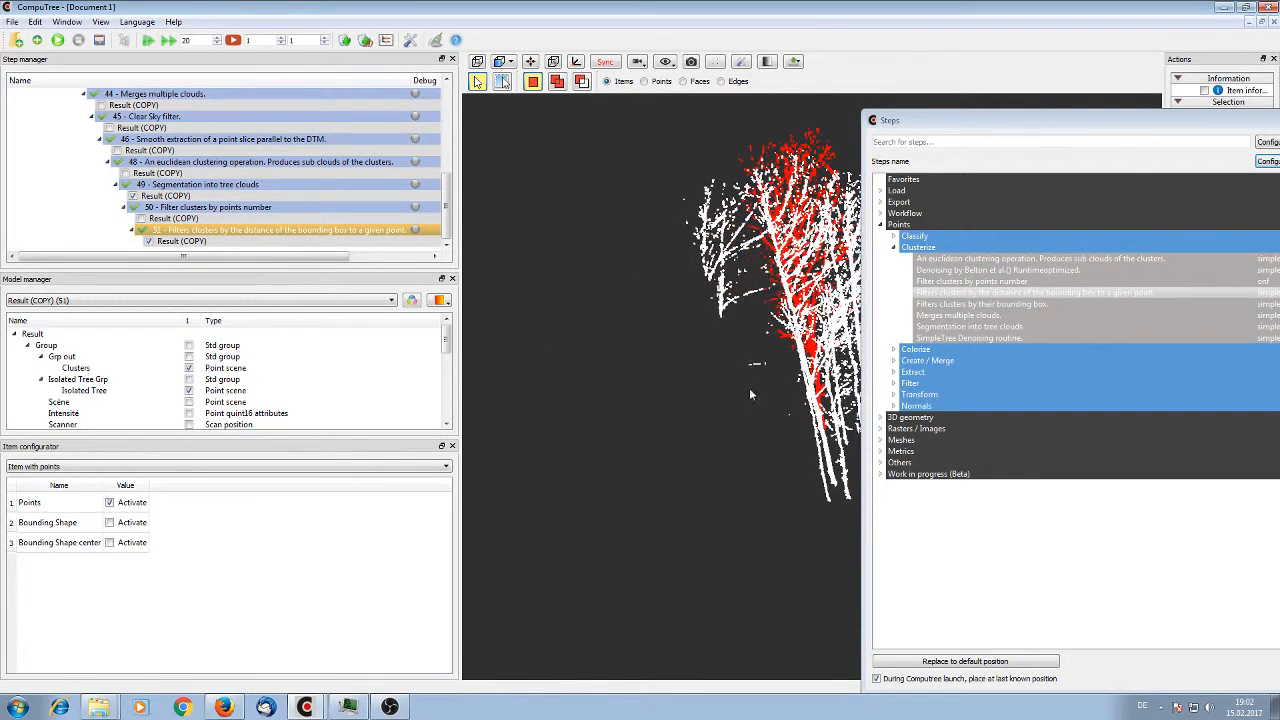
# Pick the small thin-stemmed tree at the edge of the group and show its item information
pyautogui.doubleClick(955, 304)
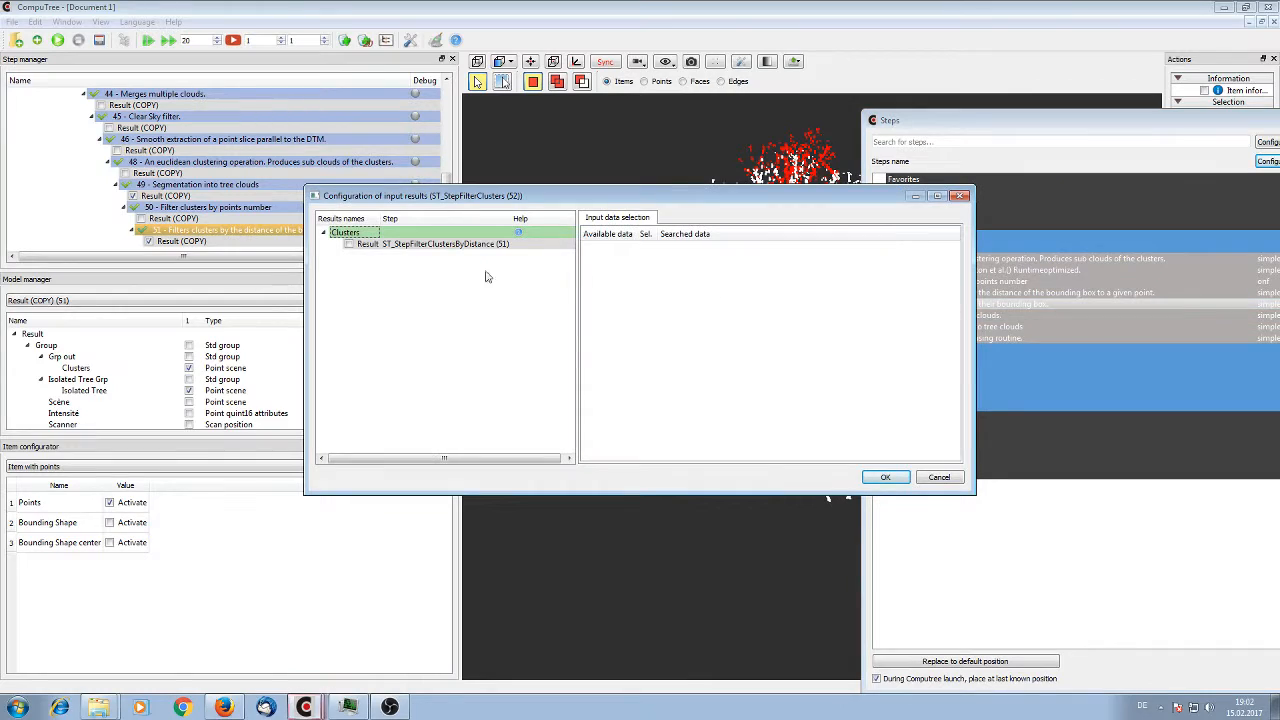
pyautogui.click(959, 196)
pyautogui.moveTo(729, 289); pyautogui.dragTo(764, 338)
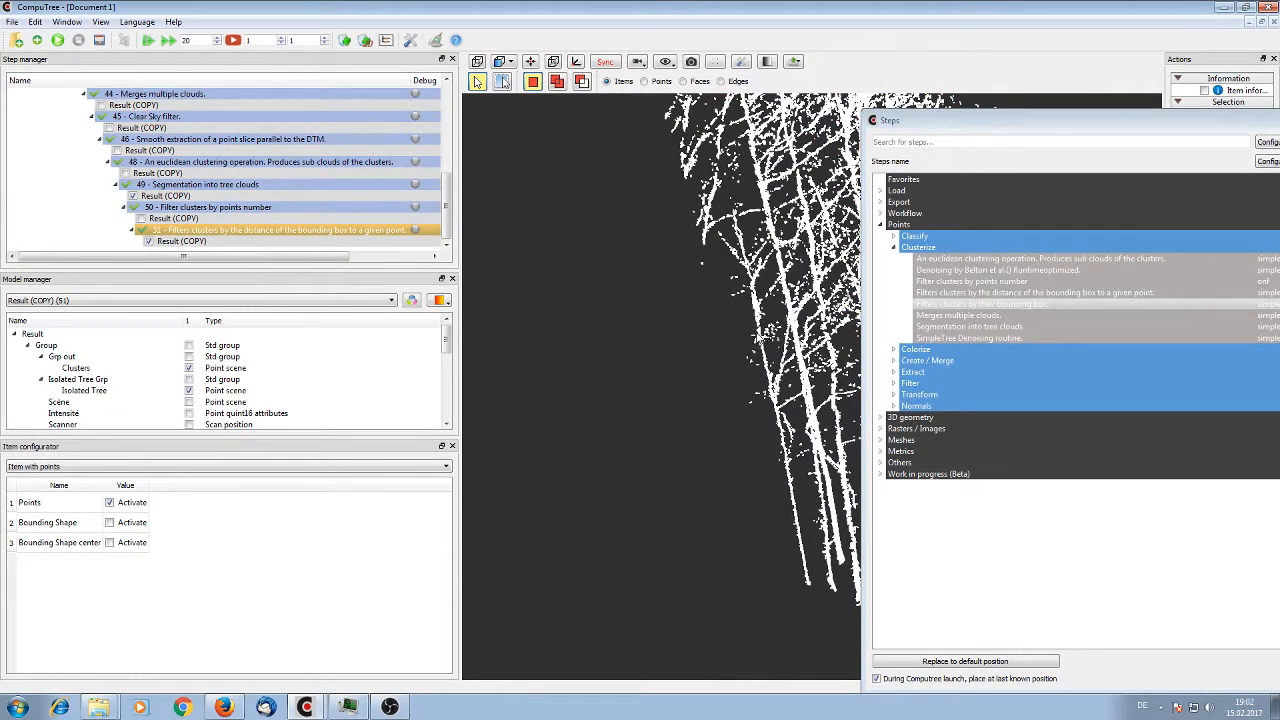
pyautogui.click(757, 307)
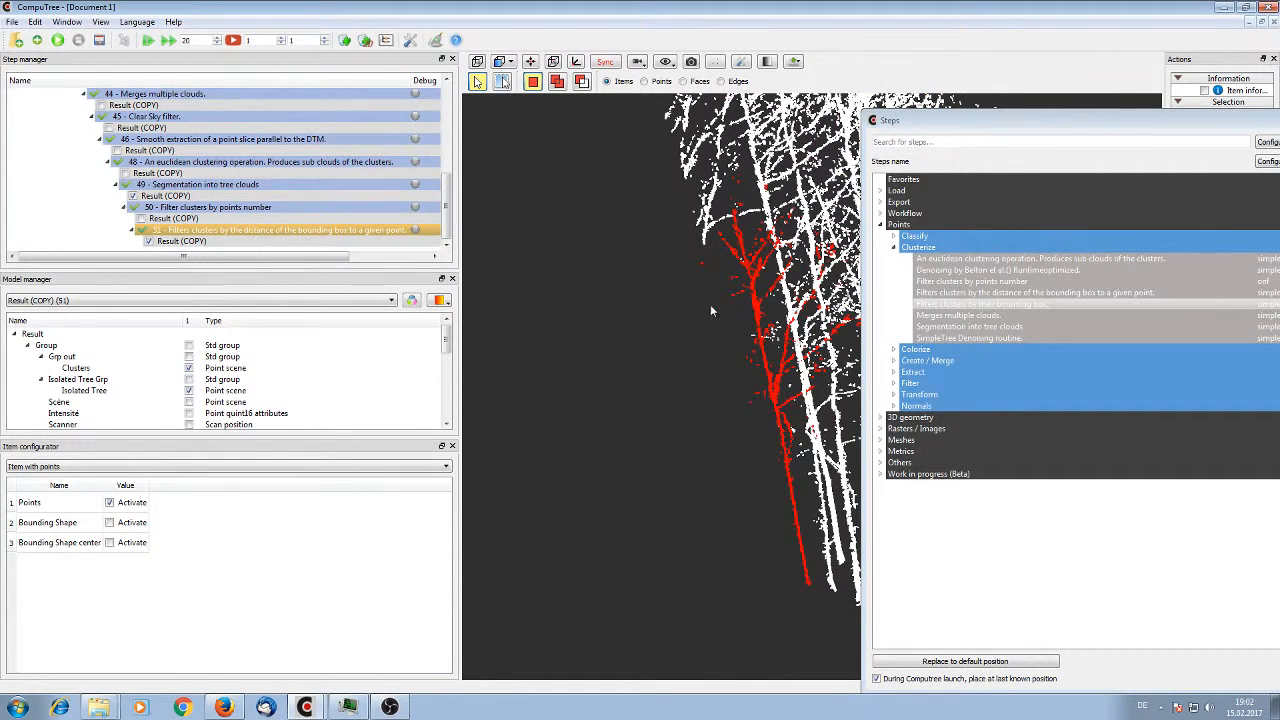
pyautogui.moveTo(712, 311); pyautogui.dragTo(726, 306)
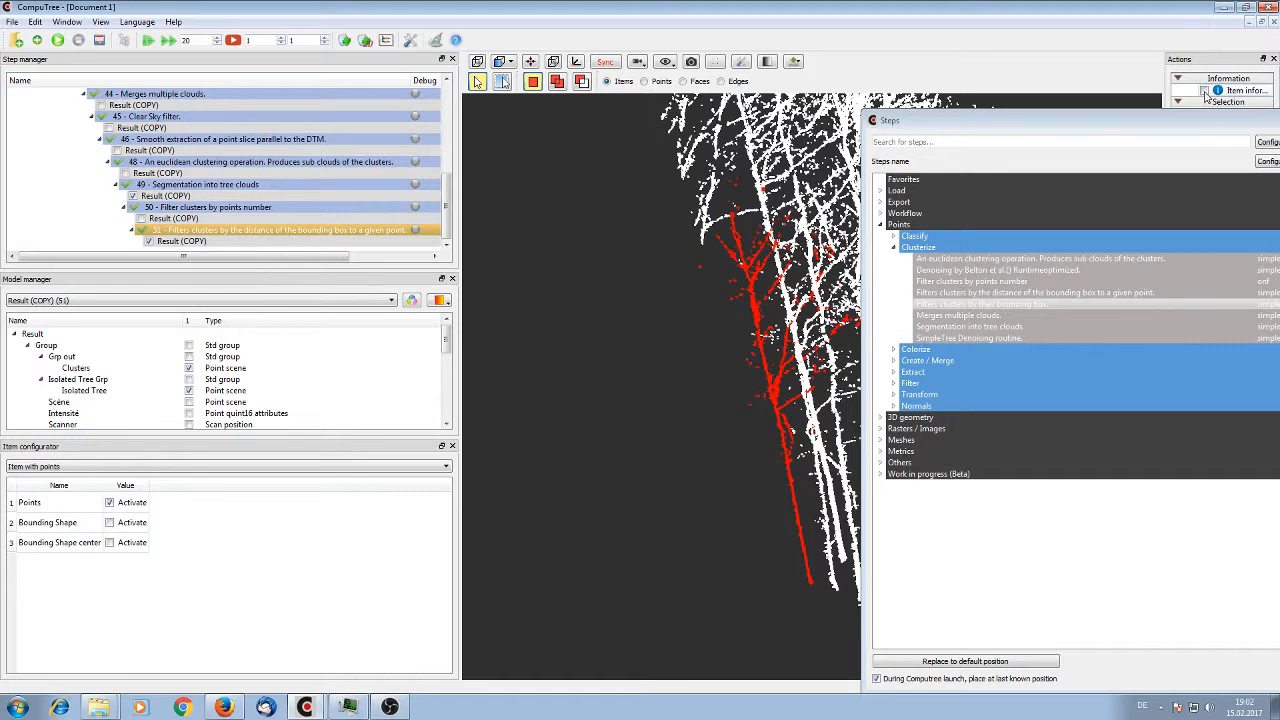
pyautogui.click(1205, 90)
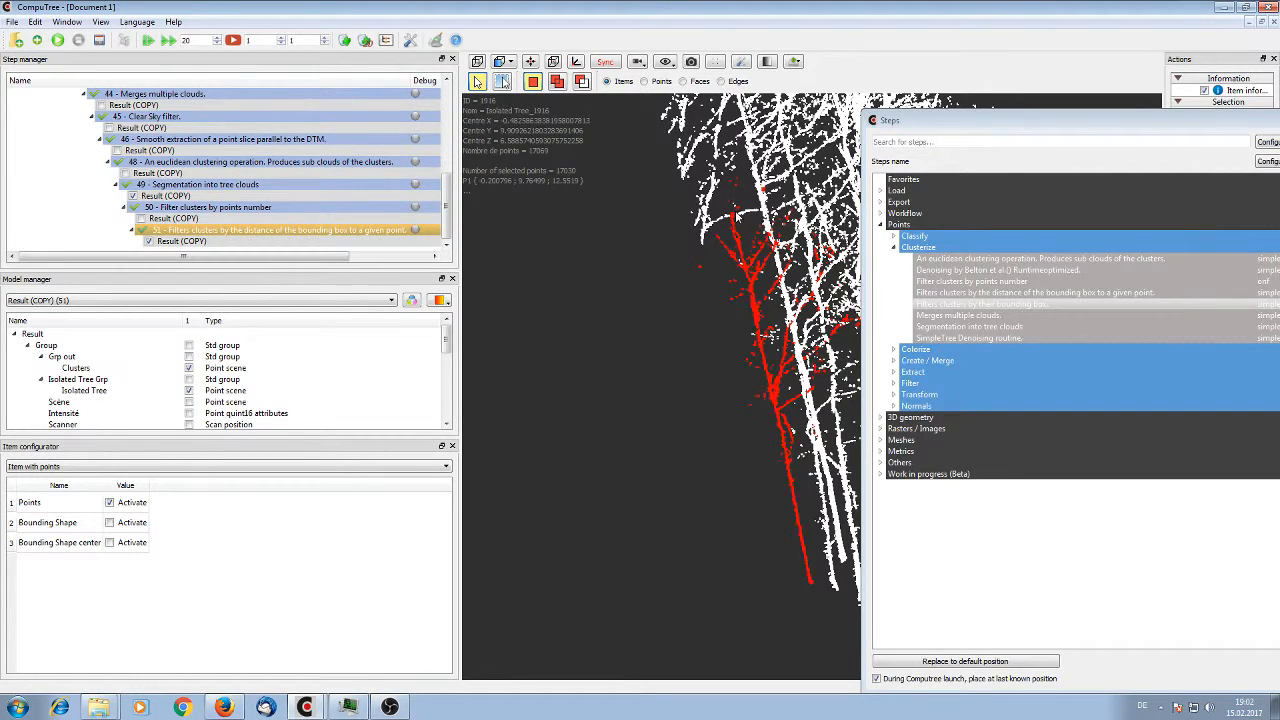
# Add a filter clusters by their bounding box step on the Isolated Tree clouds with a min z Extension of 6 m
pyautogui.doubleClick(978, 308)
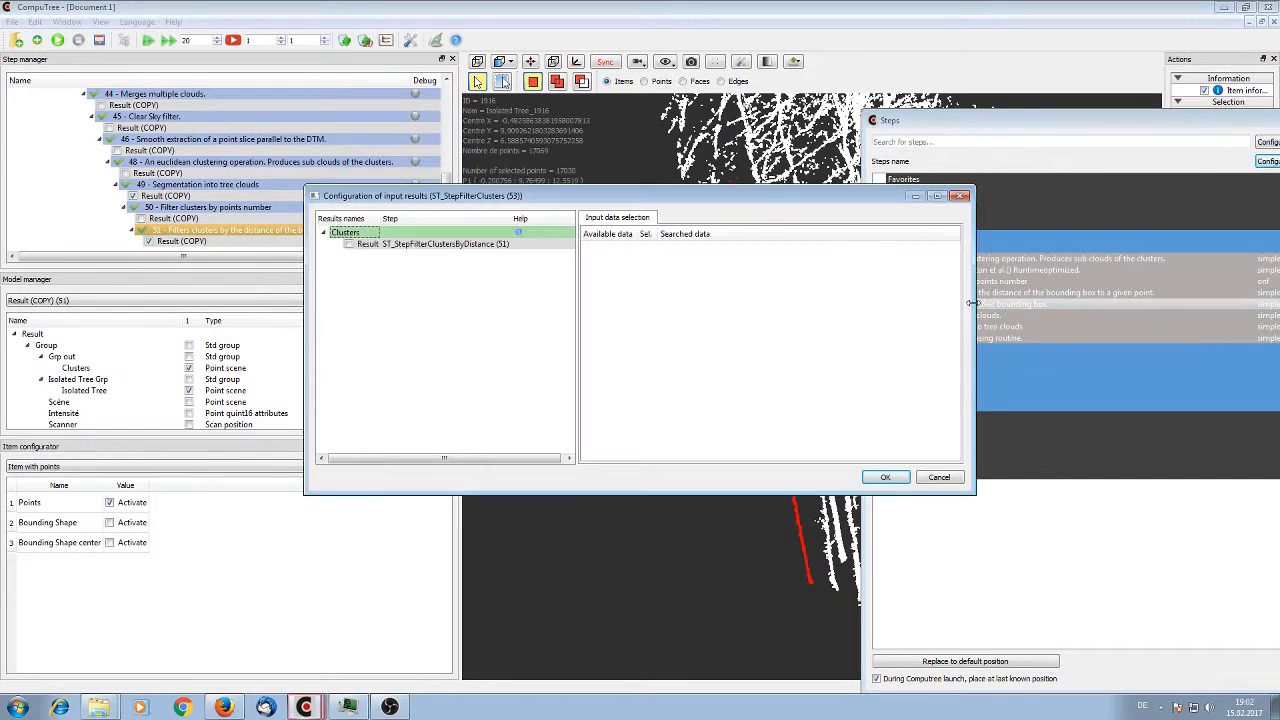
pyautogui.click(349, 244)
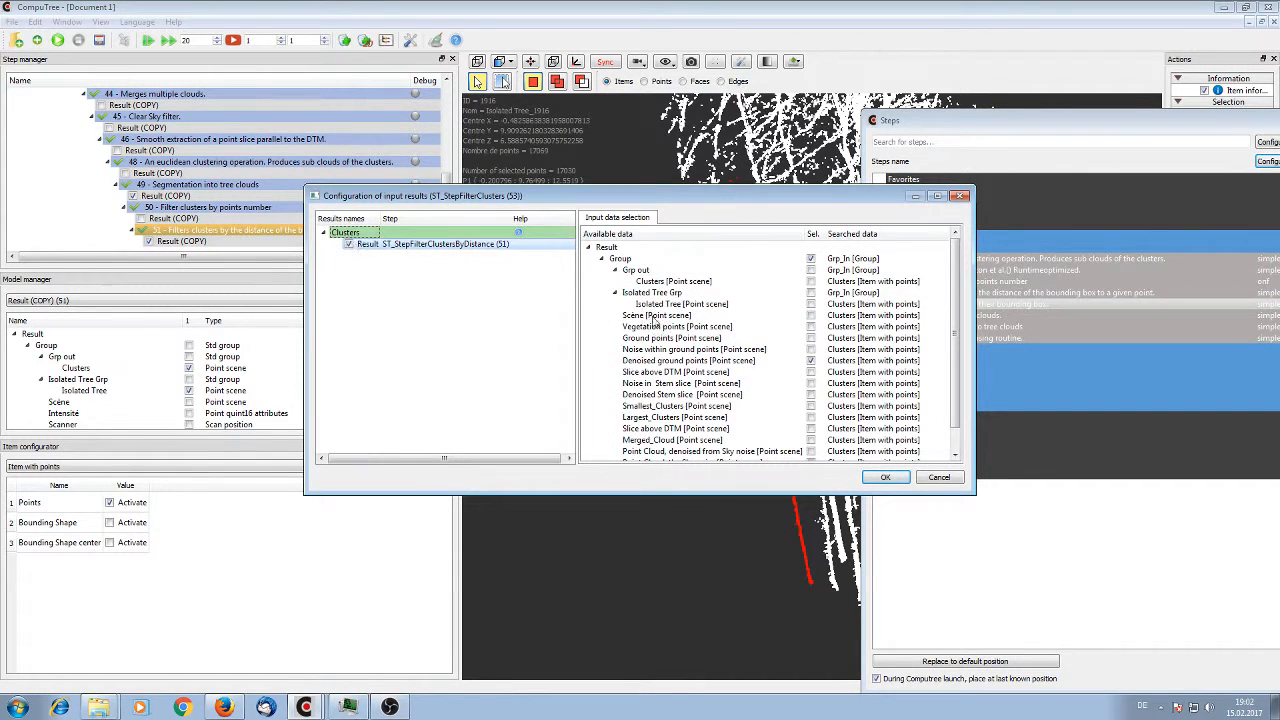
pyautogui.click(810, 304)
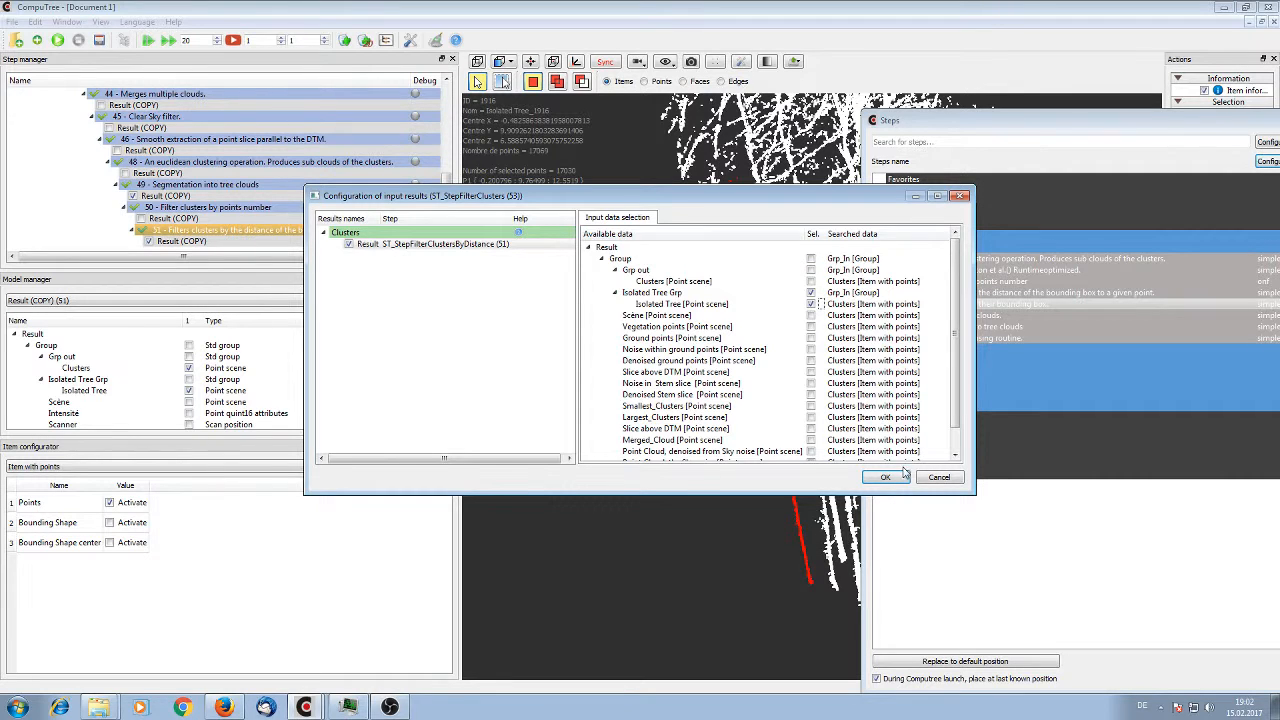
pyautogui.click(896, 479)
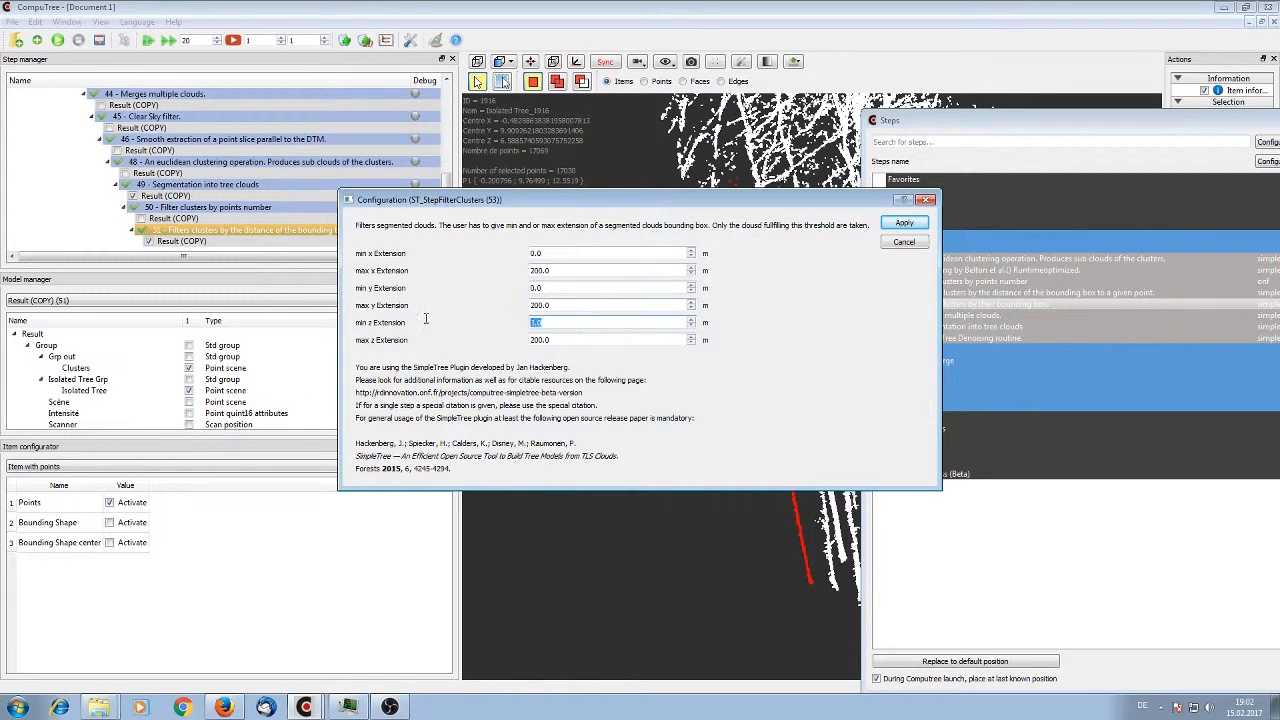
pyautogui.write('6')
pyautogui.click(900, 224)
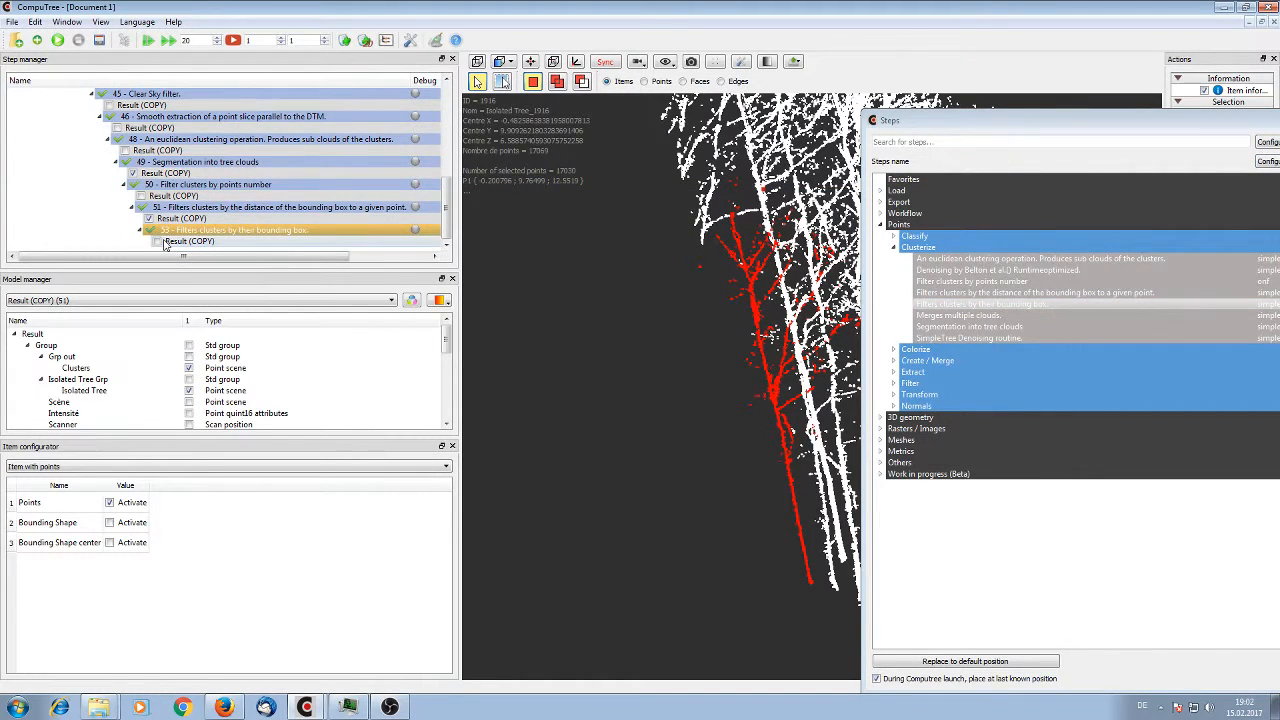
# Display the Isolated Tree point scene from the bounding box filter's result
pyautogui.scroll(-2, 188, 370)
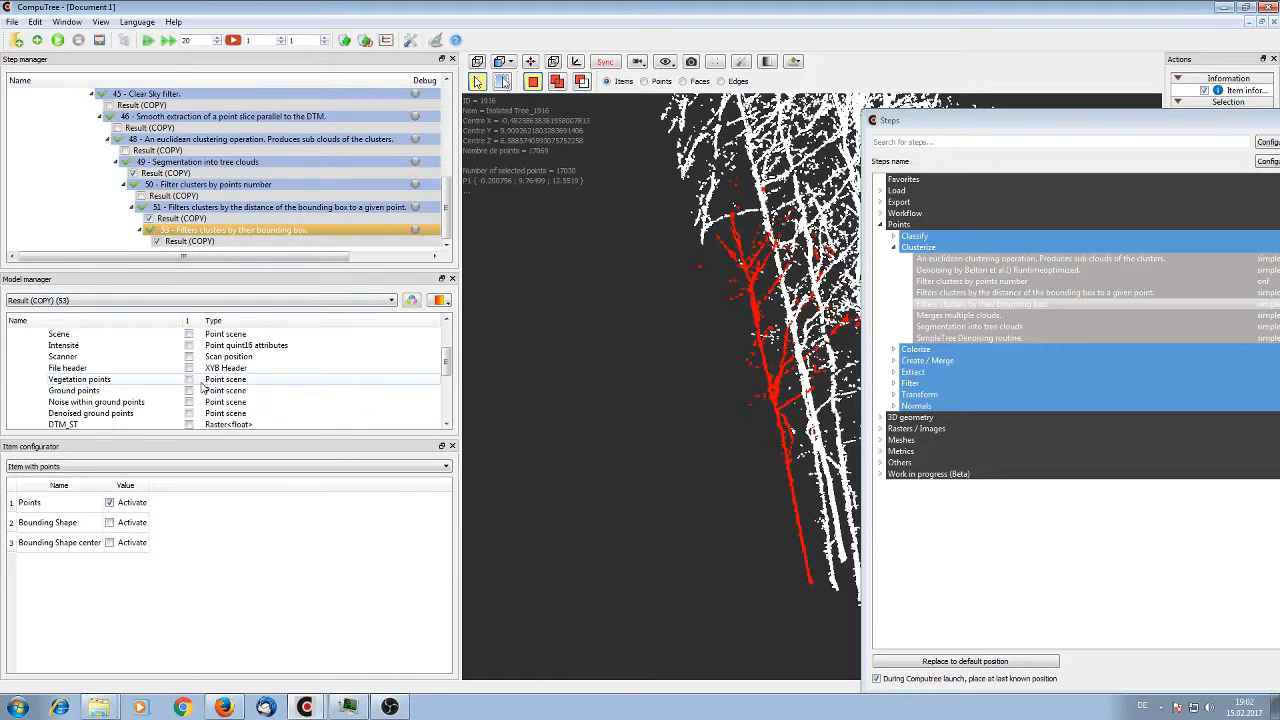
pyautogui.scroll(1, 188, 362)
pyautogui.click(189, 357)
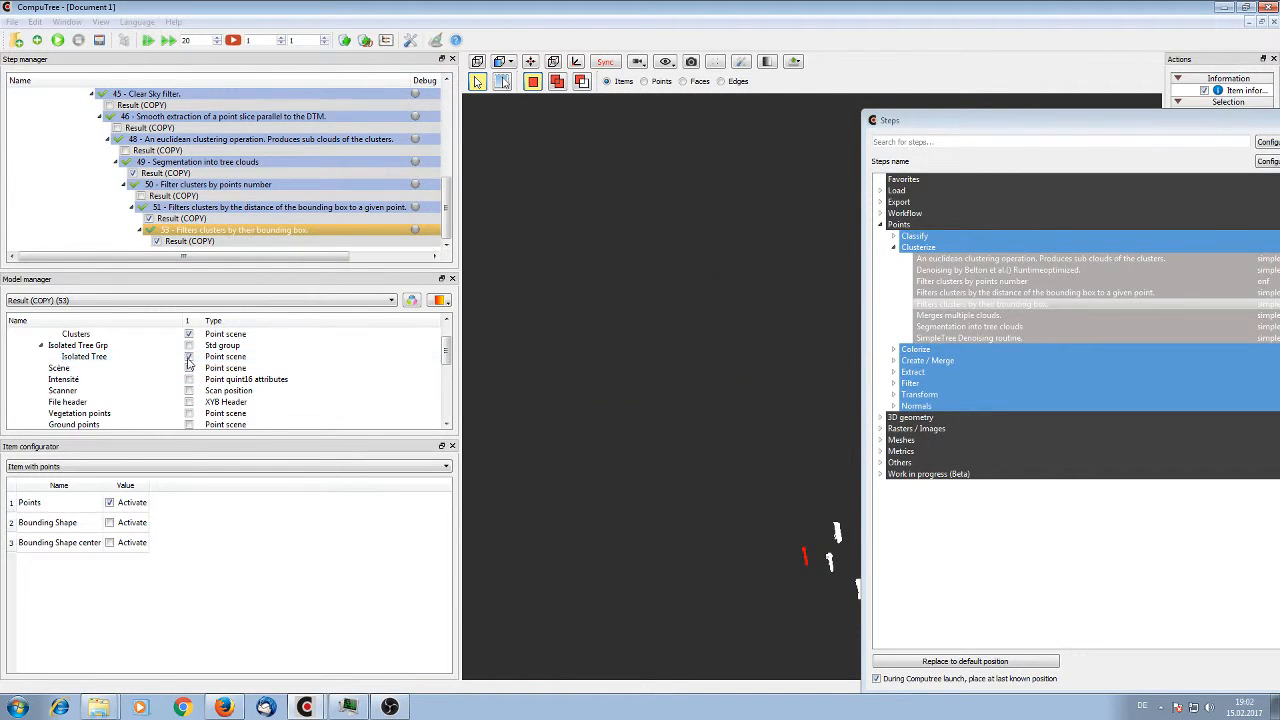
pyautogui.click(189, 357)
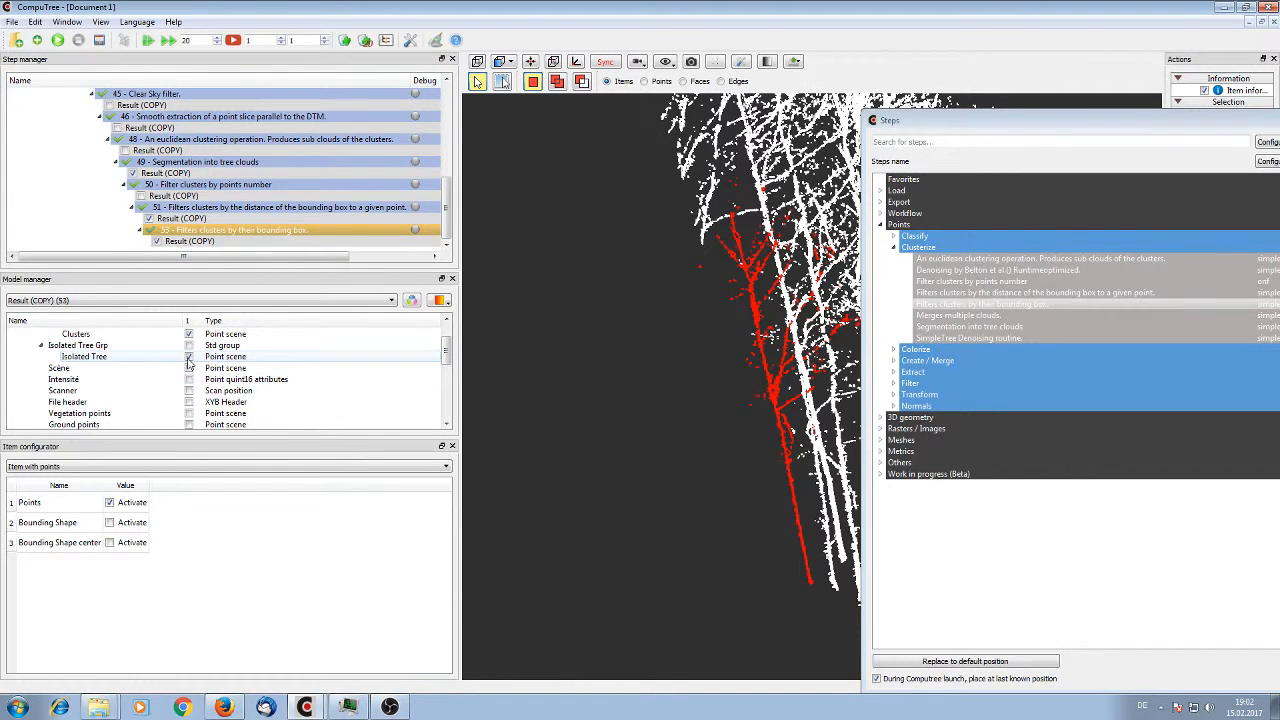
# Set the min z Extension of the bounding box filter step 53 to 8 m and rerun it
pyautogui.rightClick(203, 232)
pyautogui.click(235, 253)
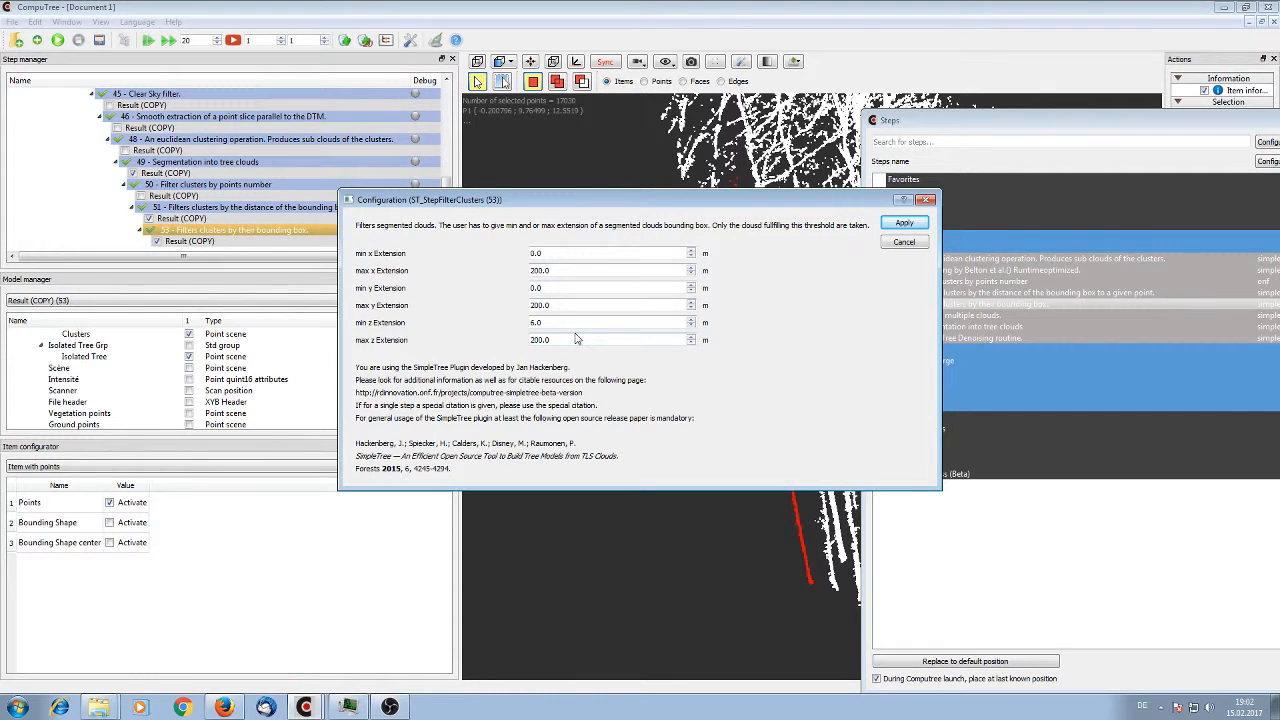
pyautogui.moveTo(580, 322); pyautogui.dragTo(475, 322)
pyautogui.write('8')
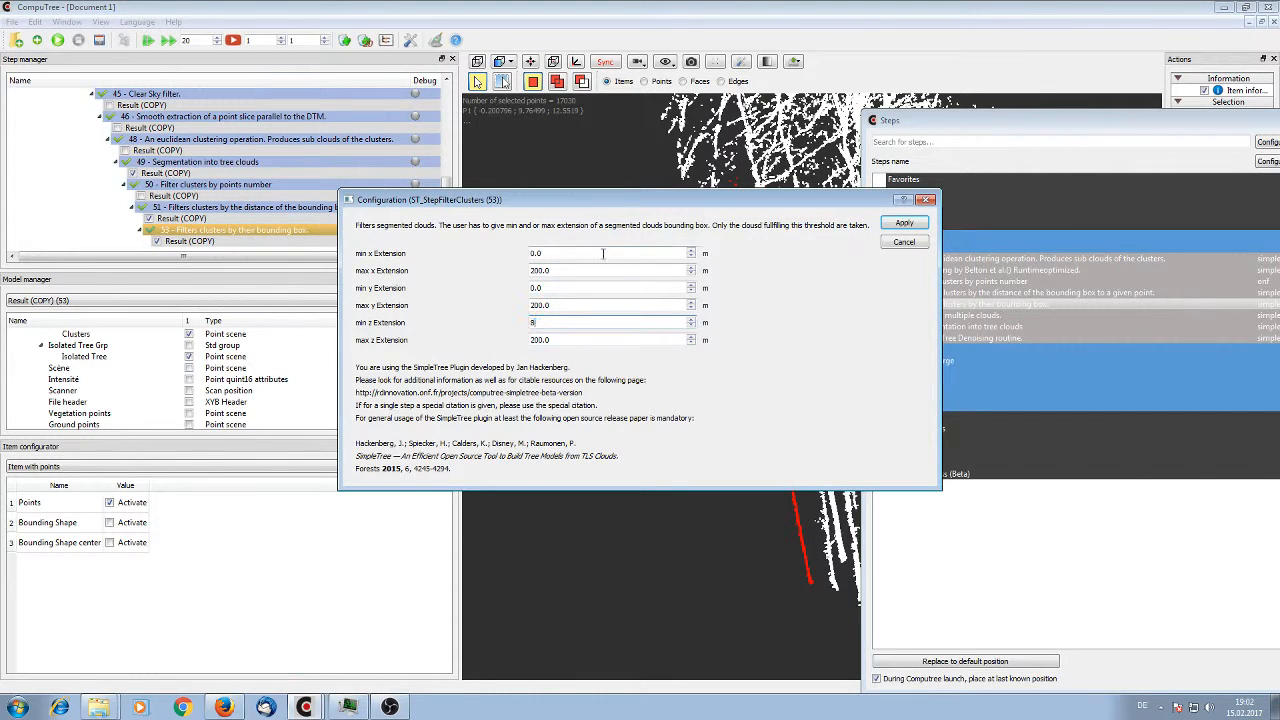
pyautogui.click(886, 225)
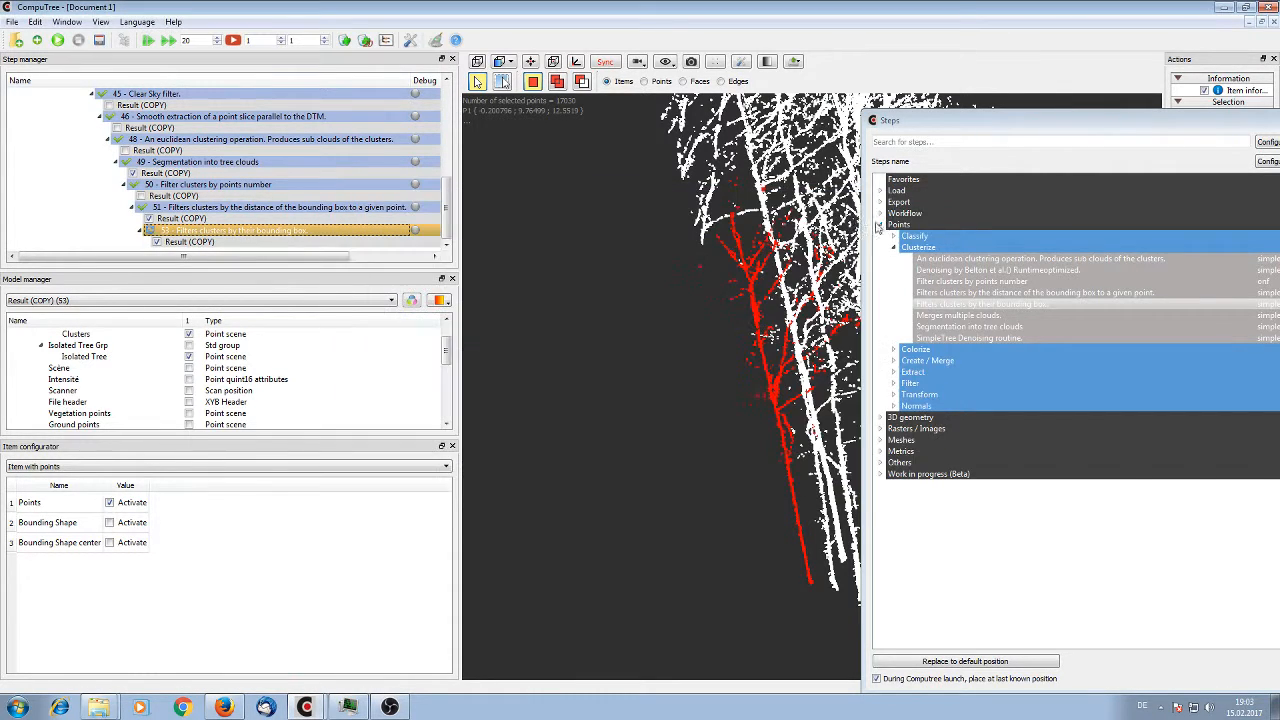
pyautogui.click(57, 40)
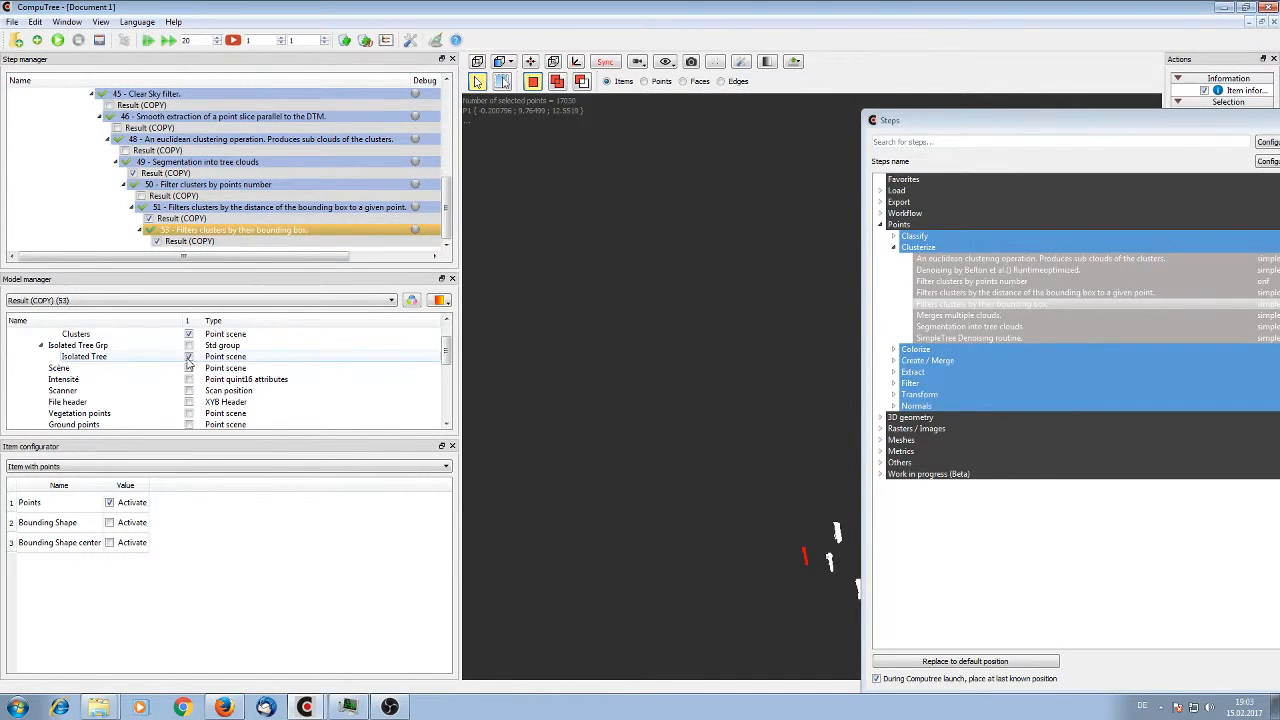
# Set the min z Extension of the bounding box filter step 53 to 12 m and rerun it
pyautogui.rightClick(209, 232)
pyautogui.click(244, 250)
pyautogui.doubleClick(567, 322)
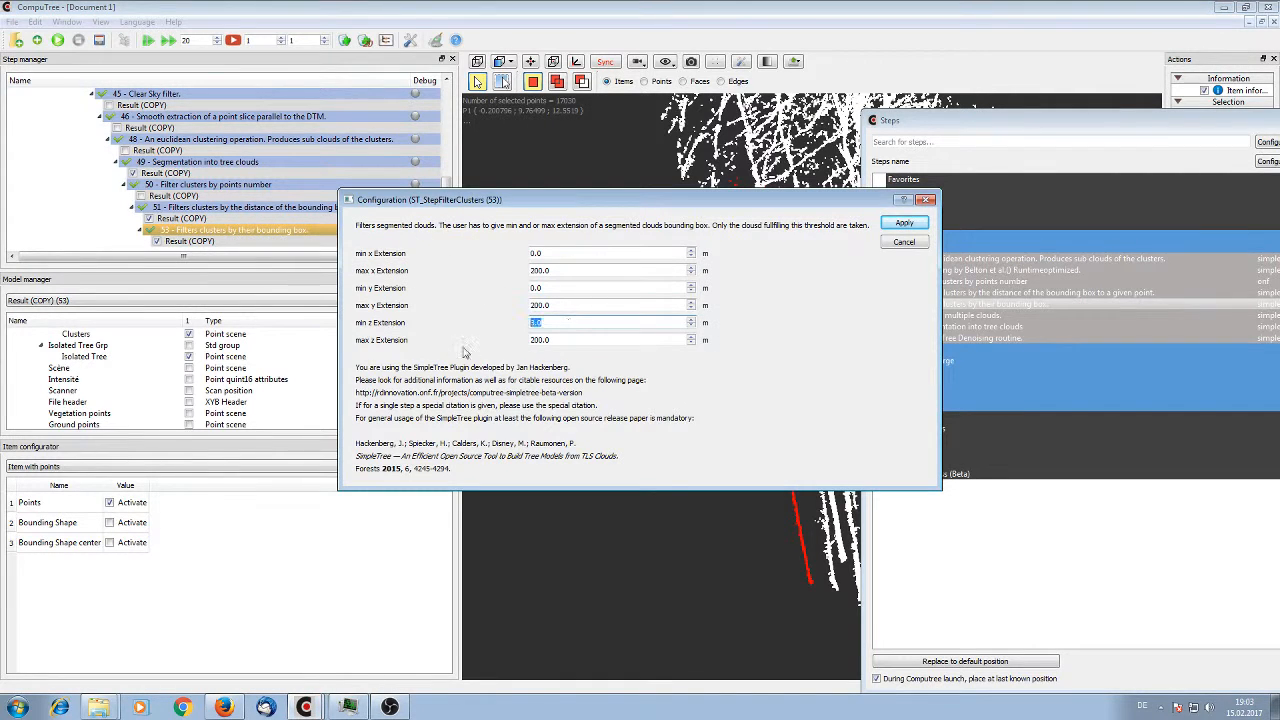
pyautogui.write('12')
pyautogui.click(903, 224)
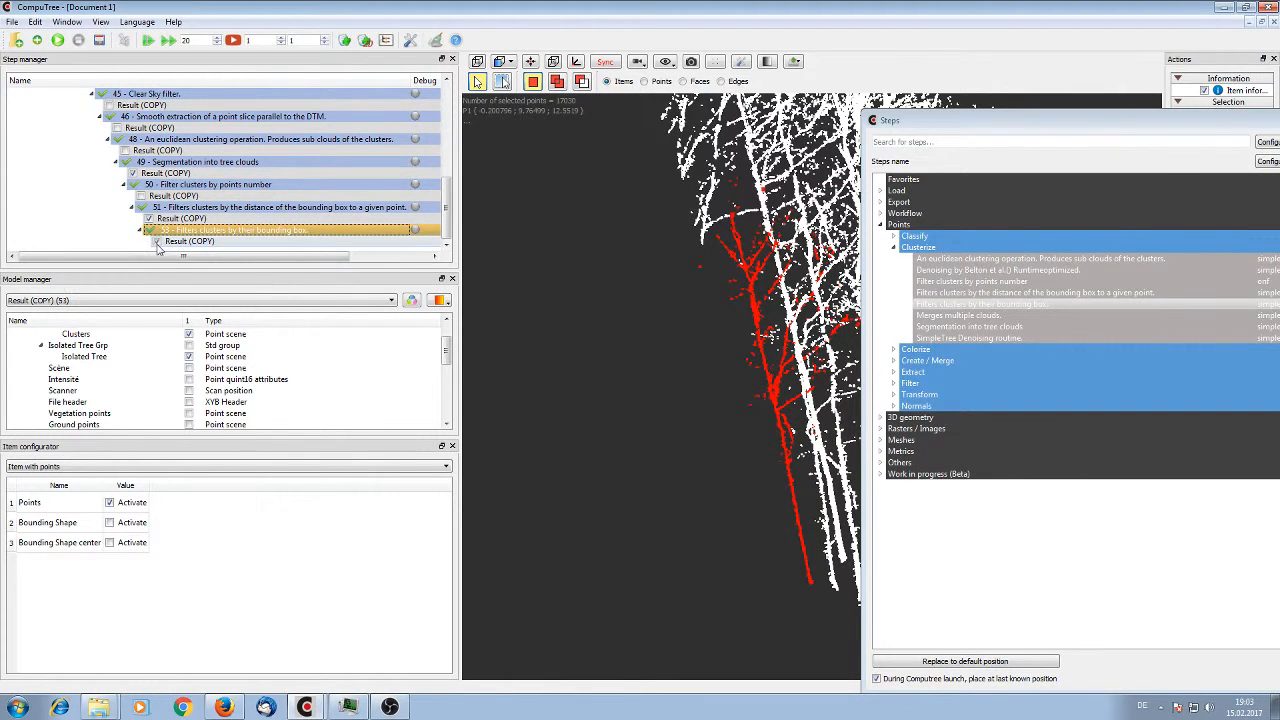
# Refresh the Isolated Tree point scene from the bounding box filter's result and inspect the remaining trees
pyautogui.click(189, 356)
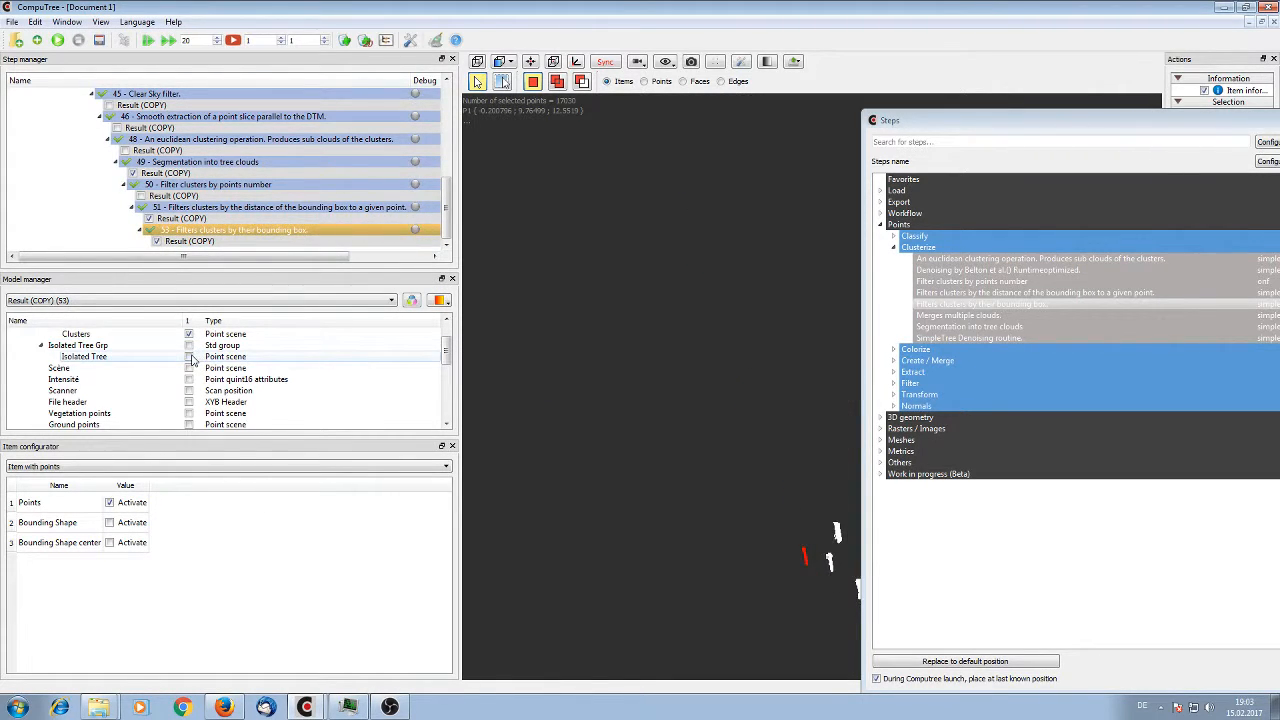
pyautogui.click(189, 356)
pyautogui.scroll(3, 652, 309)
pyautogui.moveTo(652, 309); pyautogui.dragTo(510, 320)
# Set the min z Extension of the bounding box filter step 53 to 17 m and rerun it
pyautogui.click(237, 231)
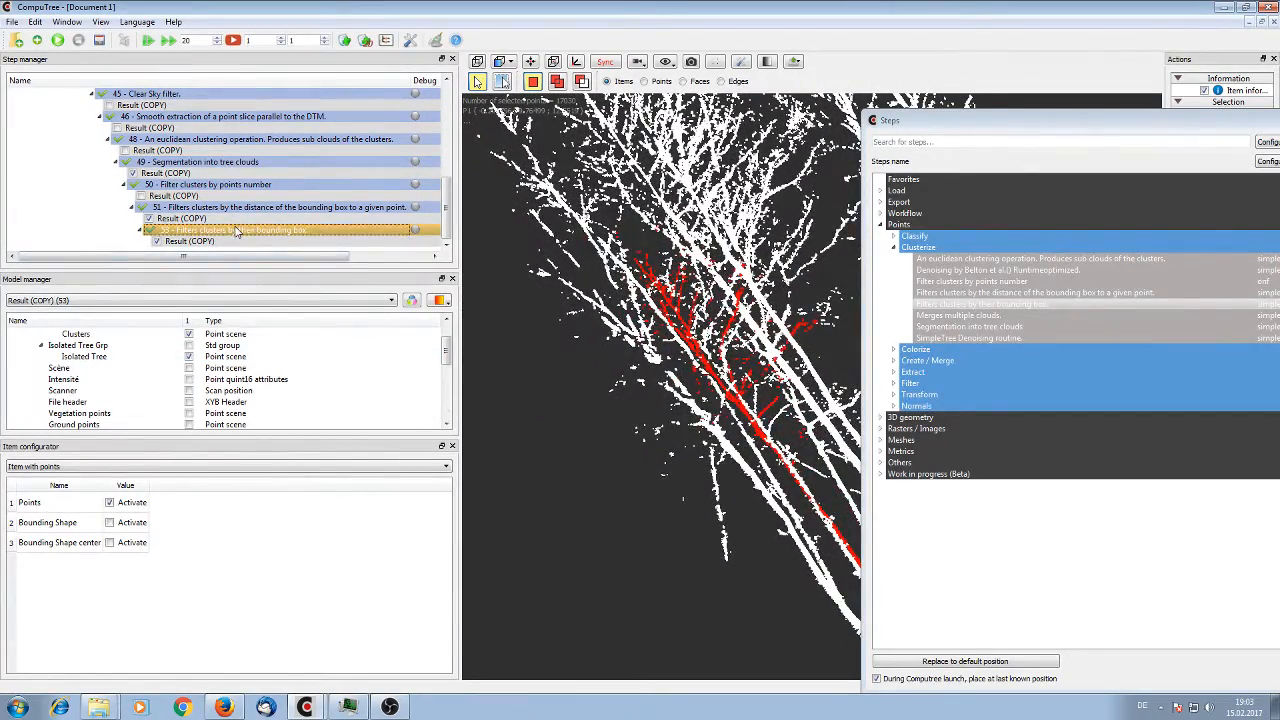
pyautogui.rightClick(237, 231)
pyautogui.click(271, 251)
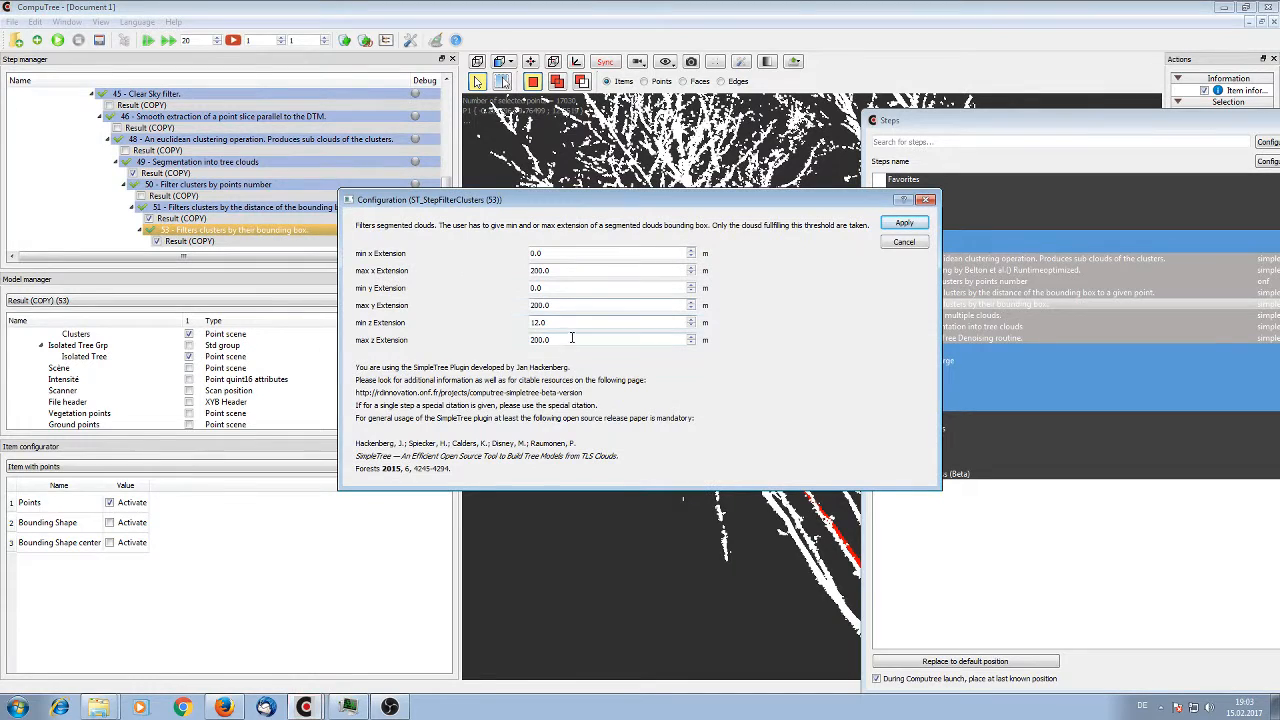
pyautogui.doubleClick(535, 323)
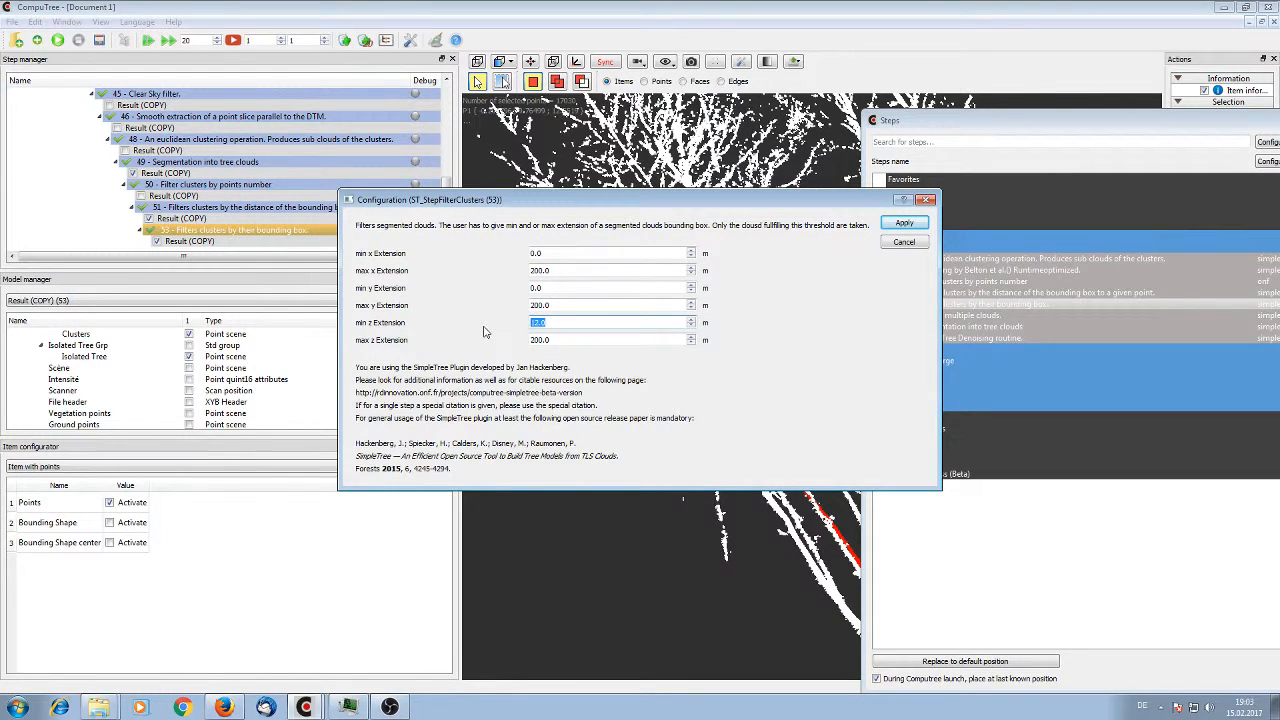
pyautogui.write('178')
pyautogui.press('BackSpace')
pyautogui.click(904, 222)
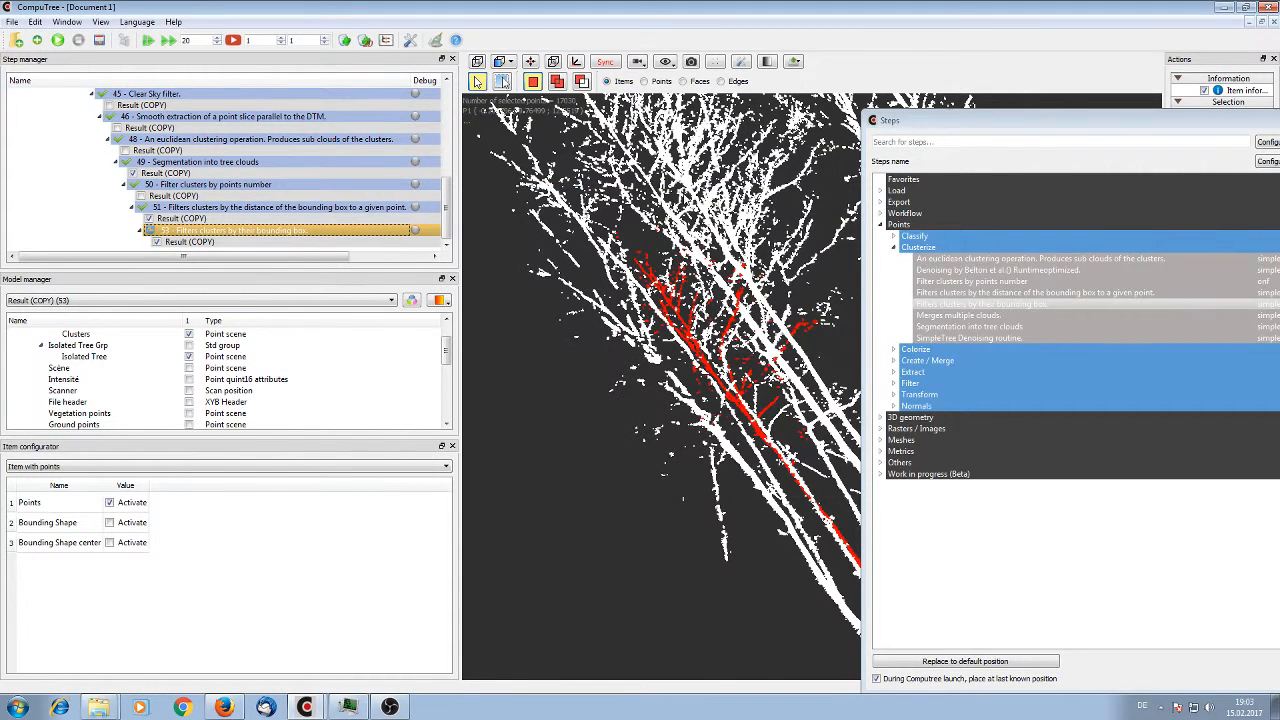
pyautogui.click(58, 41)
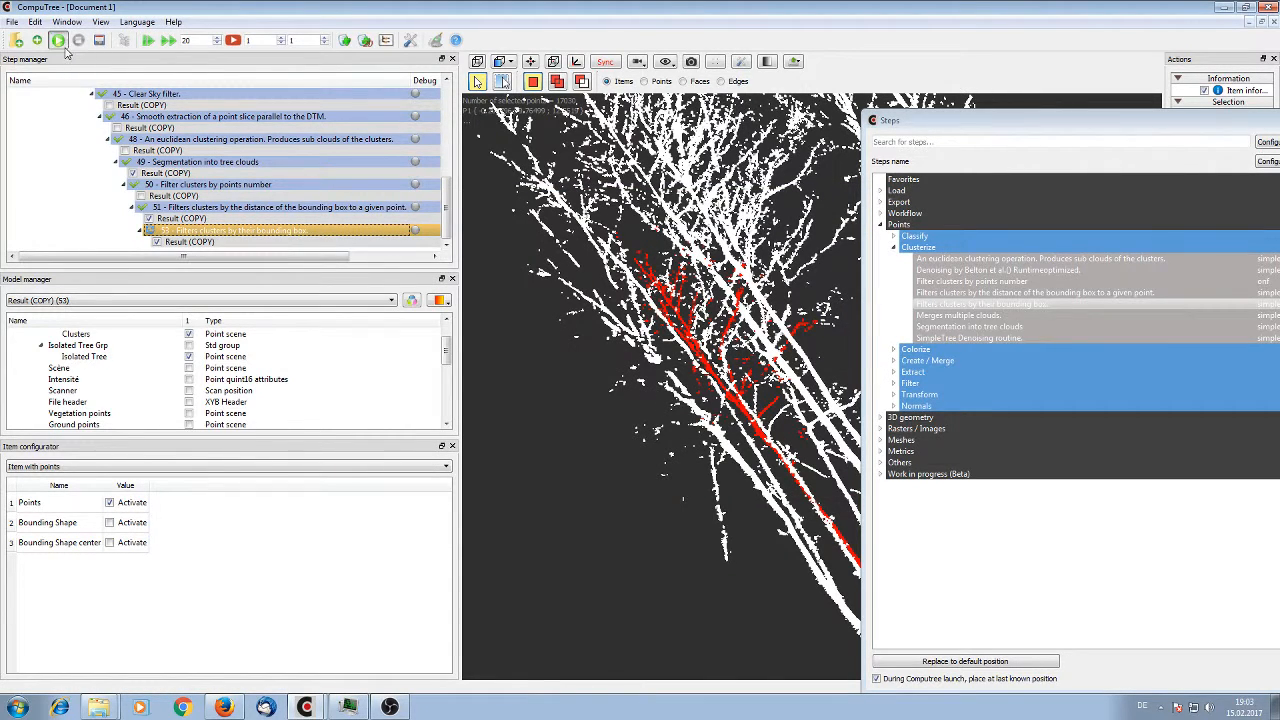
# Display the Isolated Tree point scene from the rerun bounding box filter's result
pyautogui.click(156, 241)
pyautogui.click(187, 357)
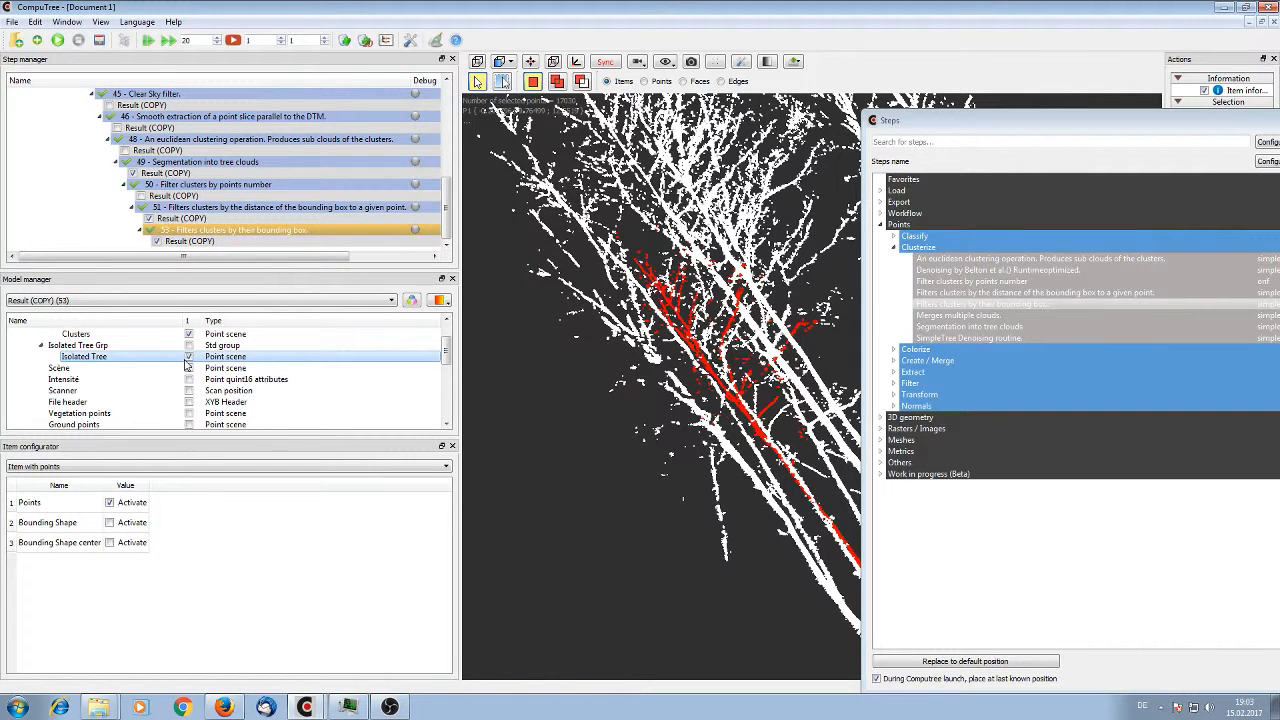
pyautogui.click(188, 359)
pyautogui.click(188, 359)
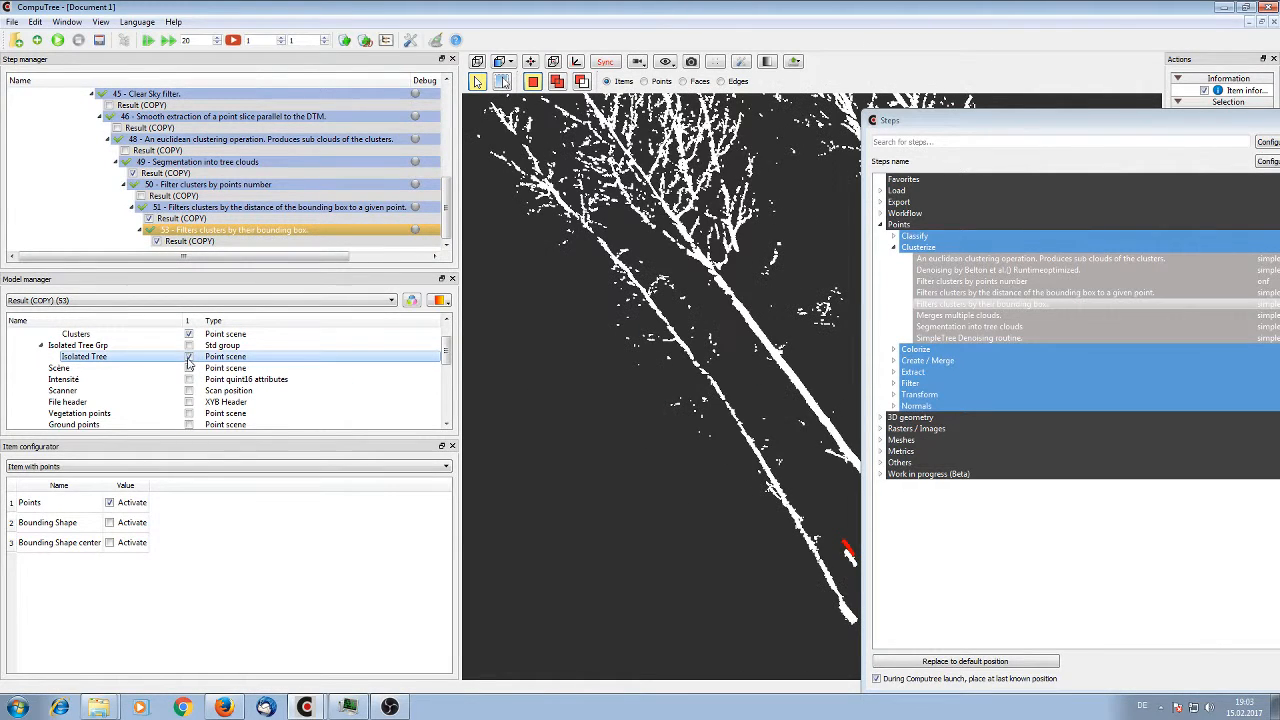
pyautogui.moveTo(556, 304); pyautogui.dragTo(700, 214)
pyautogui.scroll(1, 224, 370)
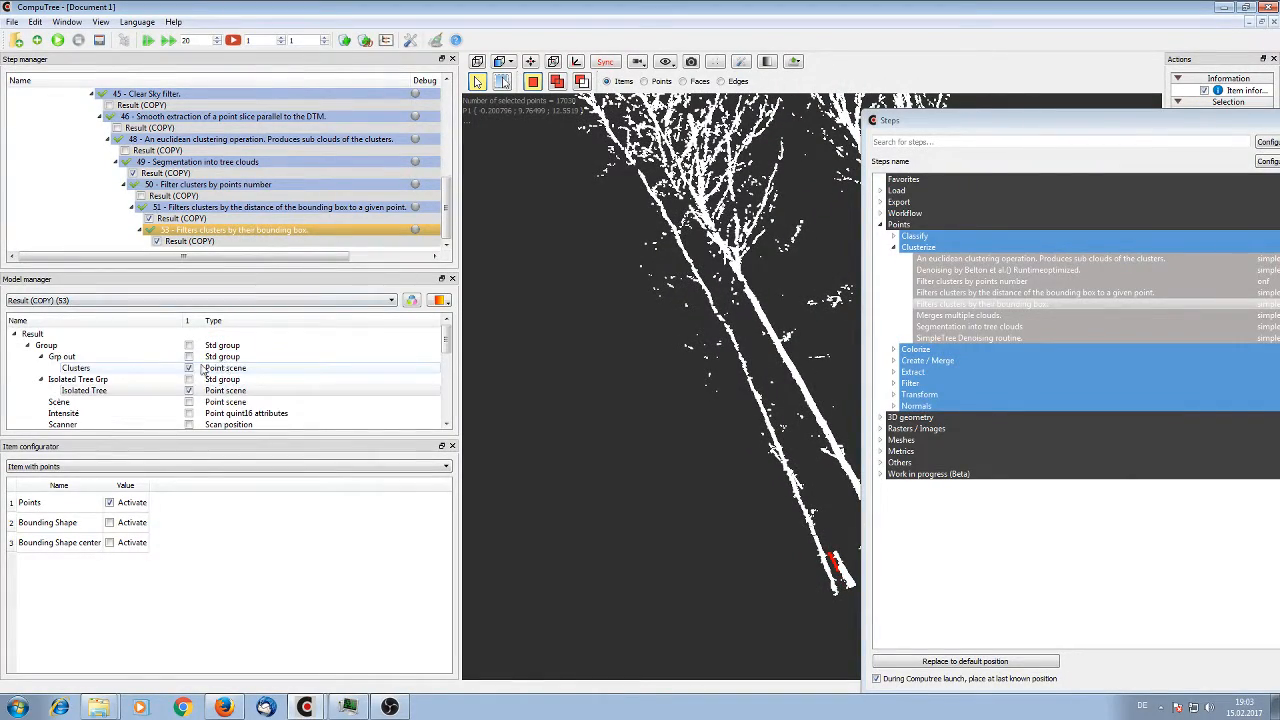
# Hide the Clusters point scene and inspect the filtered Isolated Tree clouds on their own
pyautogui.click(189, 368)
pyautogui.scroll(-3, 652, 307)
pyautogui.moveTo(652, 307); pyautogui.dragTo(511, 325)
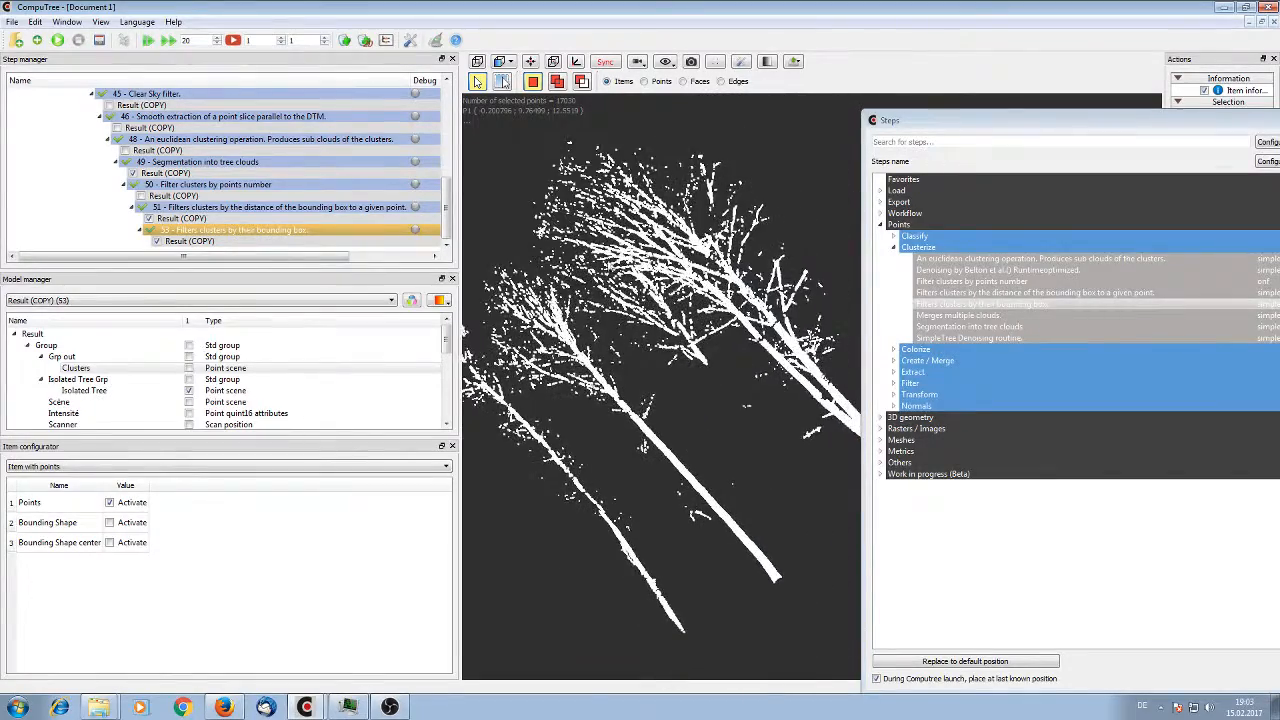
pyautogui.moveTo(607, 257); pyautogui.dragTo(729, 377)
pyautogui.scroll(-3, 690, 503)
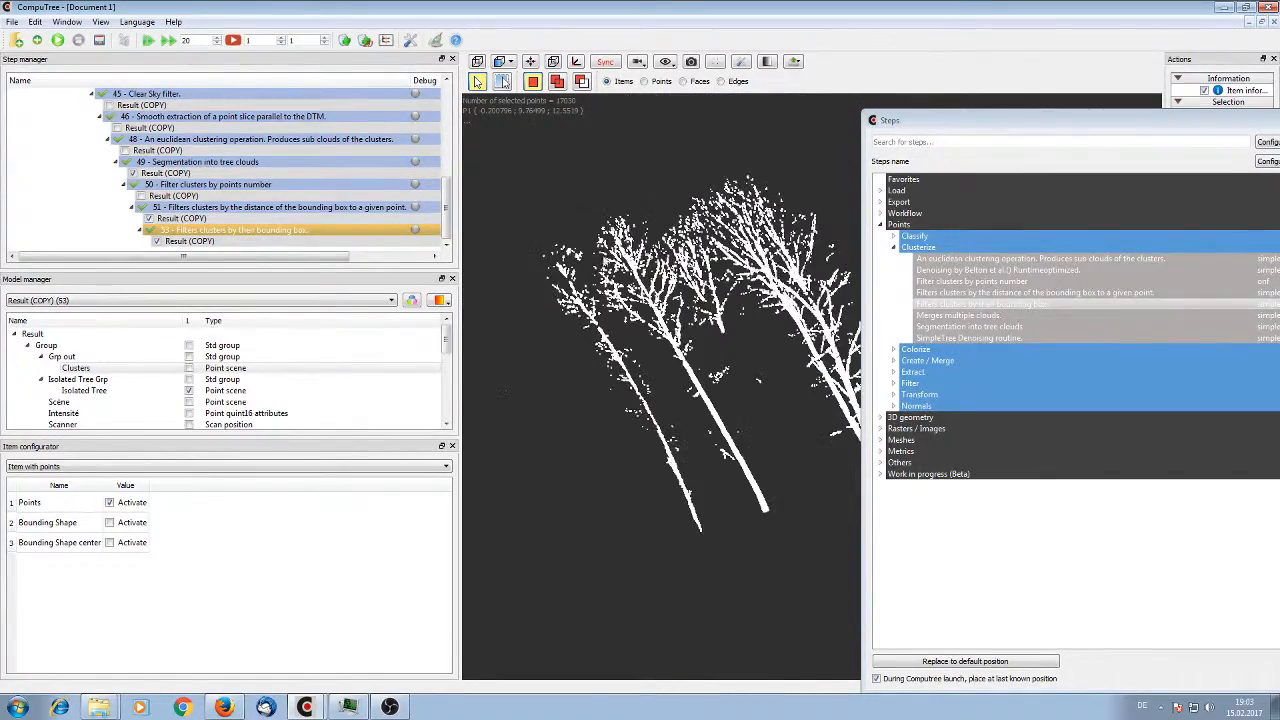
# Set the min z Extension of the bounding box filter step 53 to 5 m and rerun it
pyautogui.rightClick(184, 228)
pyautogui.click(215, 250)
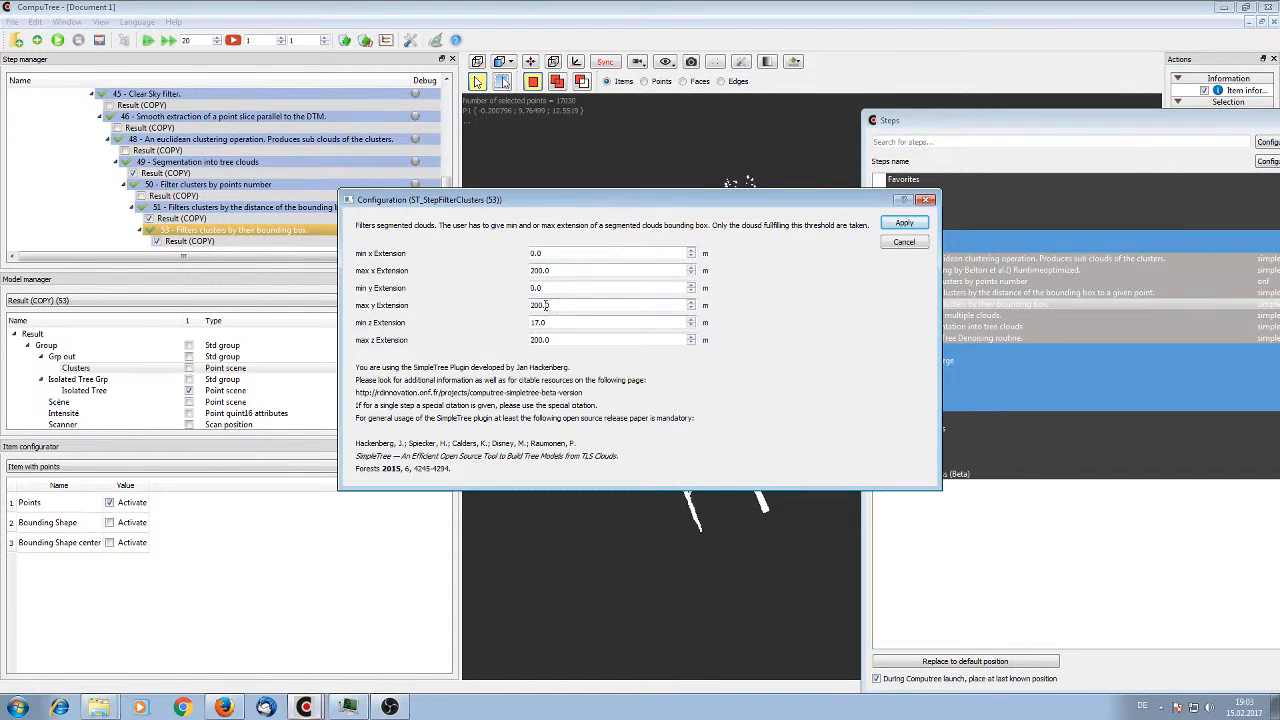
pyautogui.moveTo(577, 322); pyautogui.dragTo(374, 341)
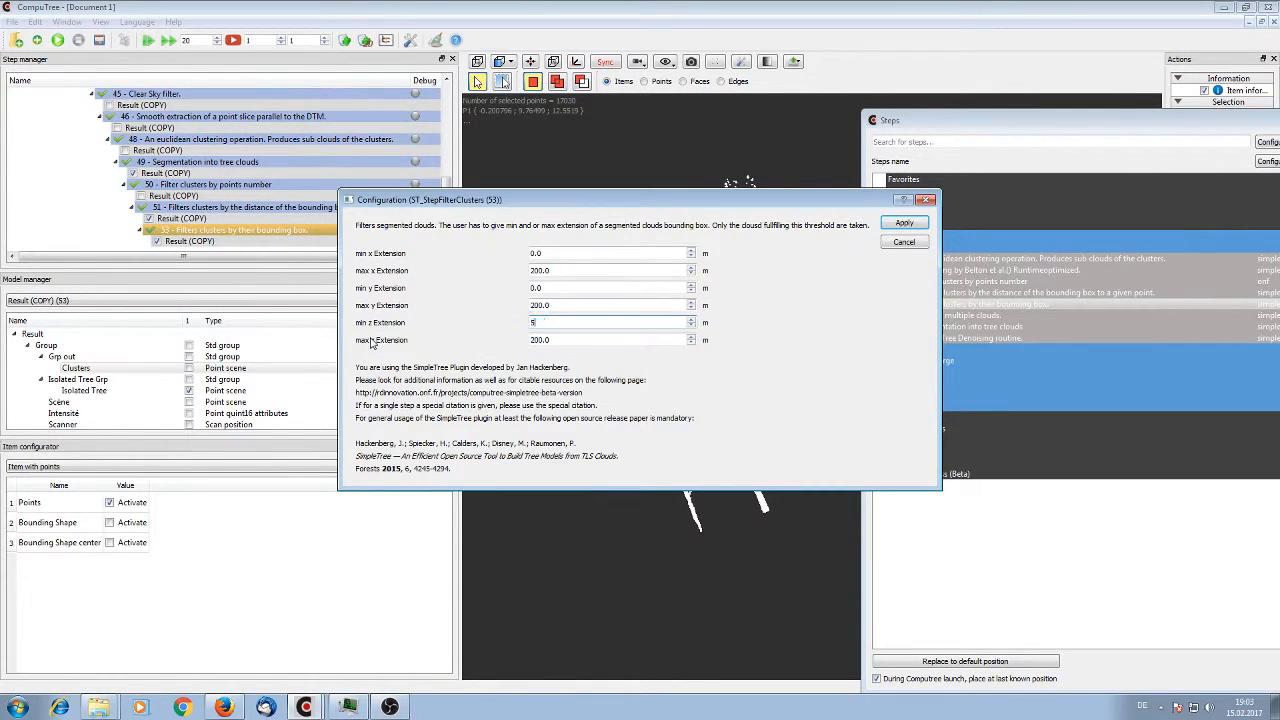
pyautogui.click(906, 225)
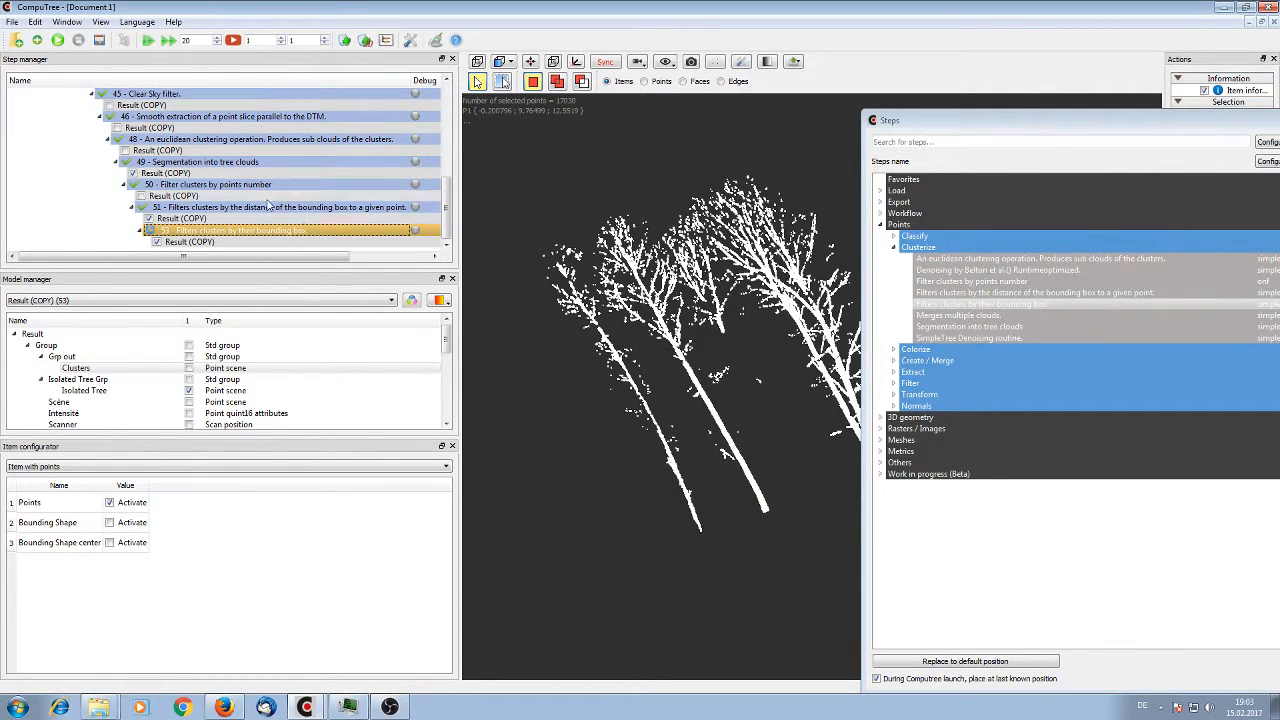
pyautogui.click(58, 41)
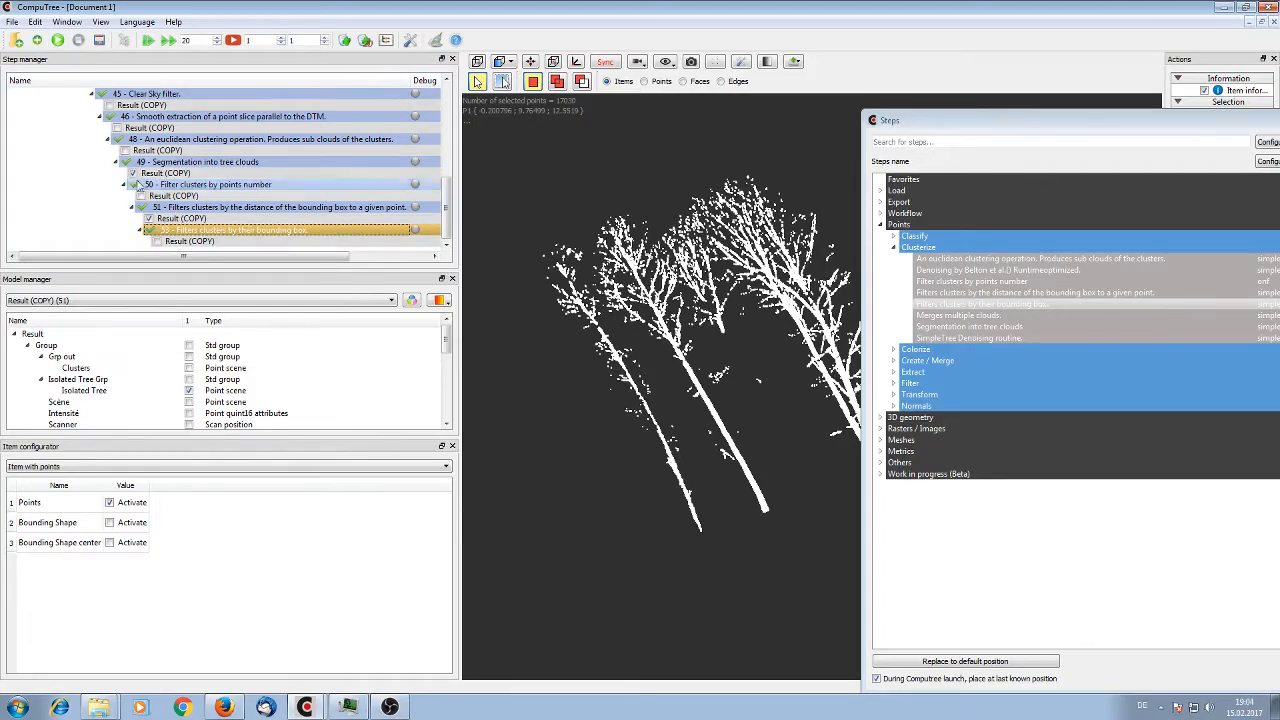
# Display the Isolated Tree point scene of step 51 and pick the low, flat cluster at the base of the trunks
pyautogui.click(189, 391)
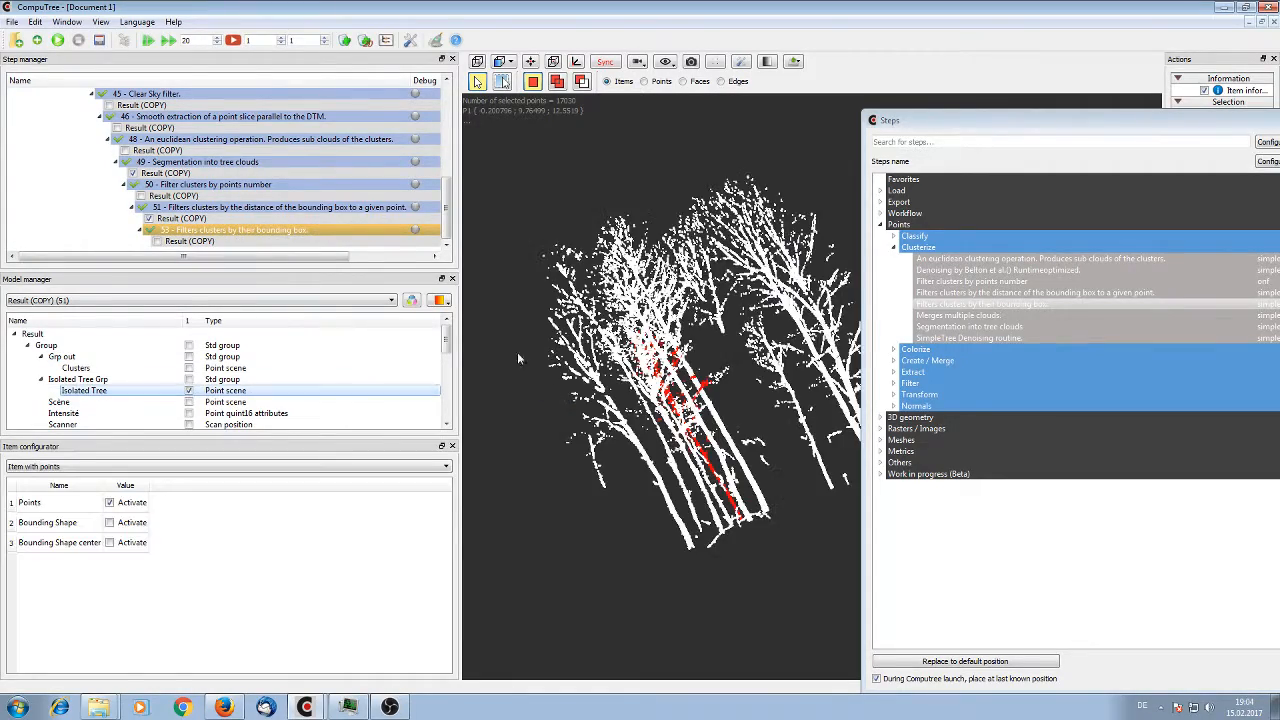
pyautogui.moveTo(650, 350); pyautogui.dragTo(577, 396)
pyautogui.click(734, 550)
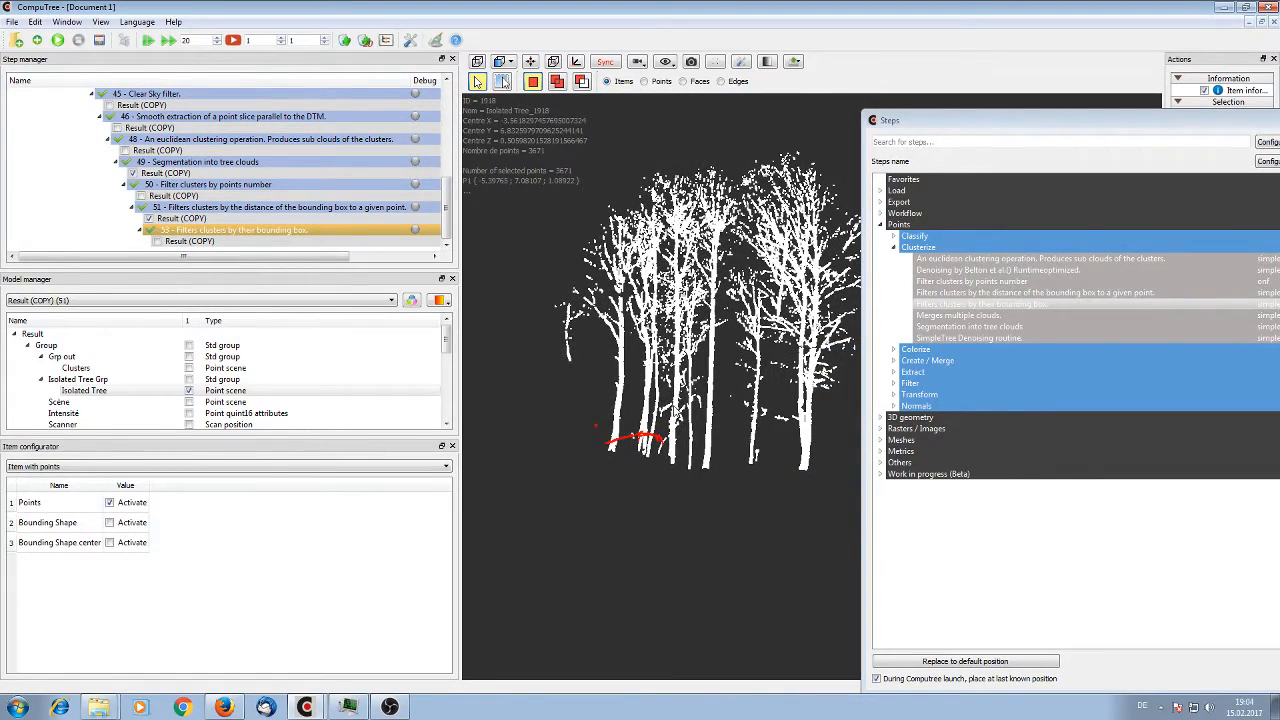
pyautogui.click(673, 412)
pyautogui.moveTo(673, 412); pyautogui.dragTo(637, 545)
pyautogui.click(663, 465)
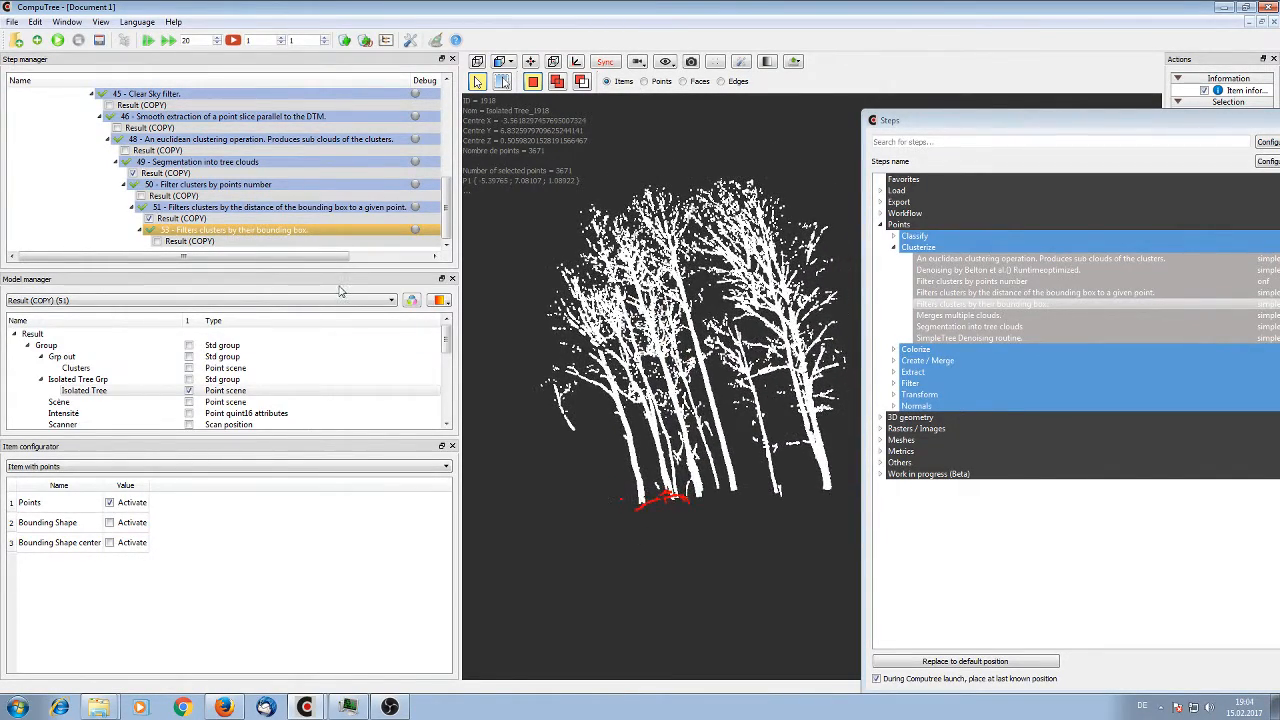
# Display the Isolated Tree point scene of the bounding box filter step 53 and inspect the base of the trunks
pyautogui.click(156, 242)
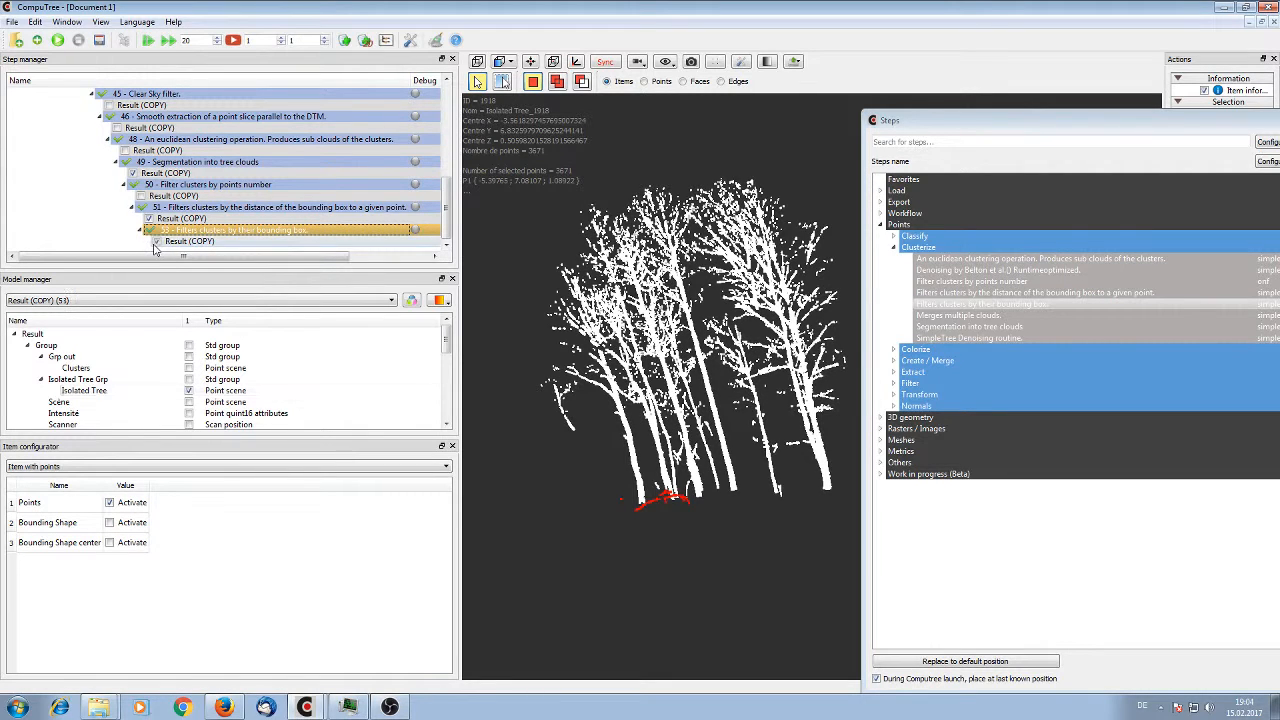
pyautogui.click(189, 391)
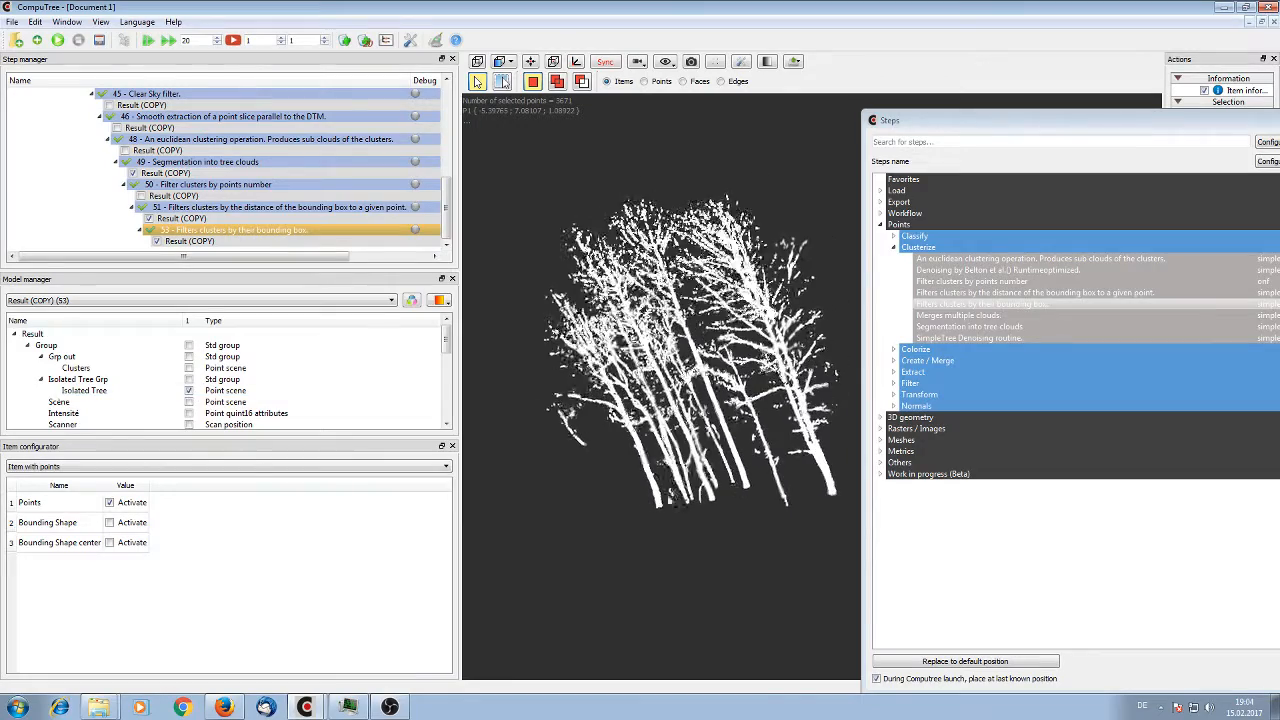
pyautogui.moveTo(672, 493); pyautogui.dragTo(679, 477)
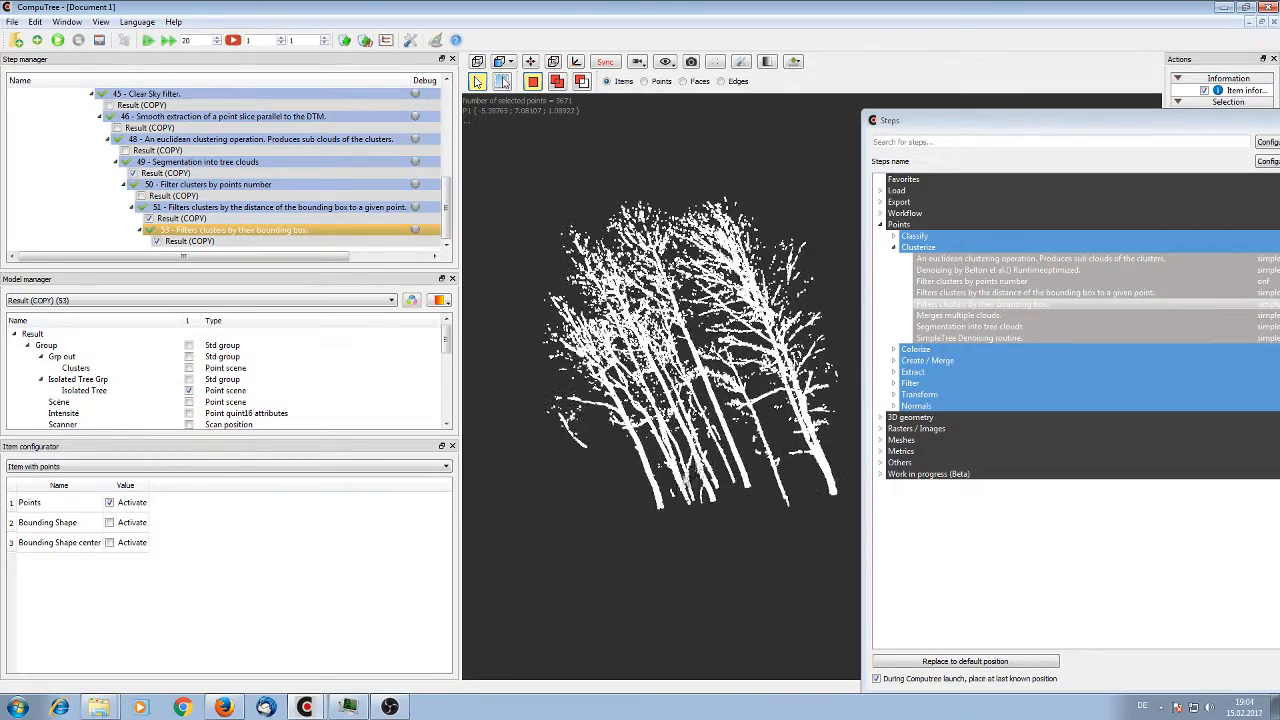
# Pick the thin-stemmed tree beside the large outer tree, show its item information and inspect it from several angles
pyautogui.click(789, 508)
pyautogui.moveTo(775, 524); pyautogui.dragTo(815, 490)
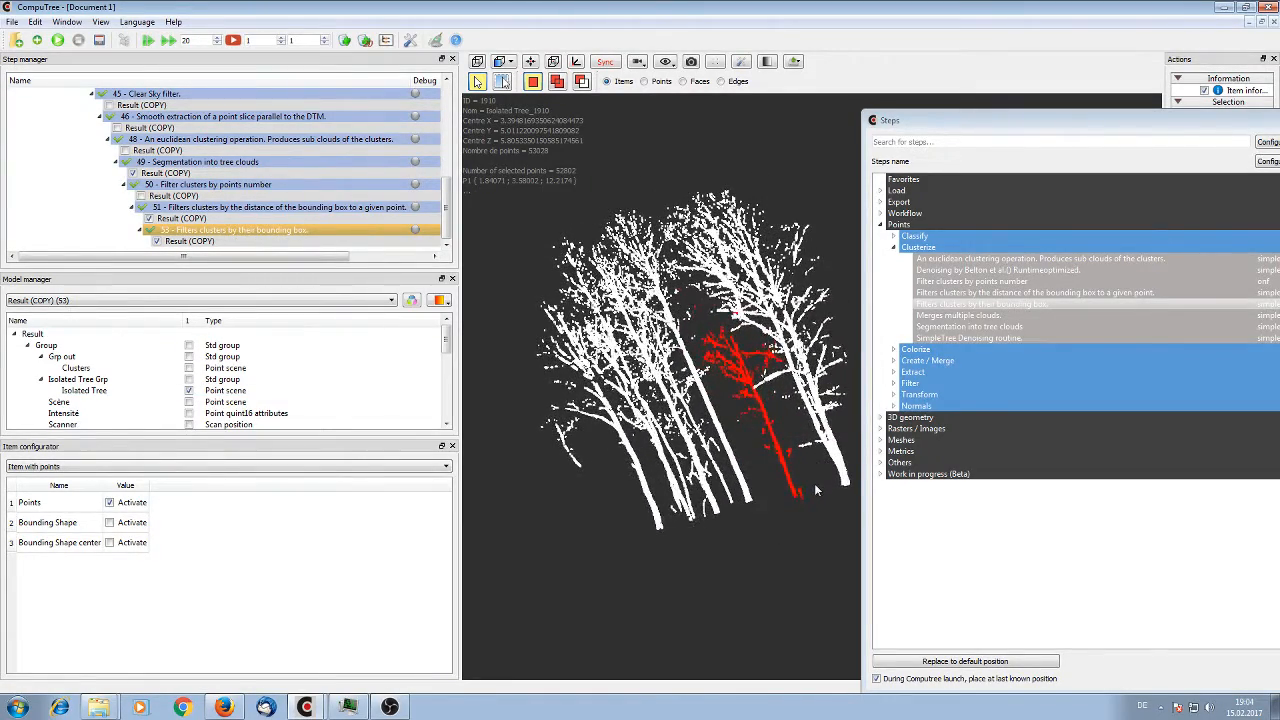
pyautogui.scroll(3, 808, 494)
pyautogui.moveTo(646, 515); pyautogui.dragTo(672, 486)
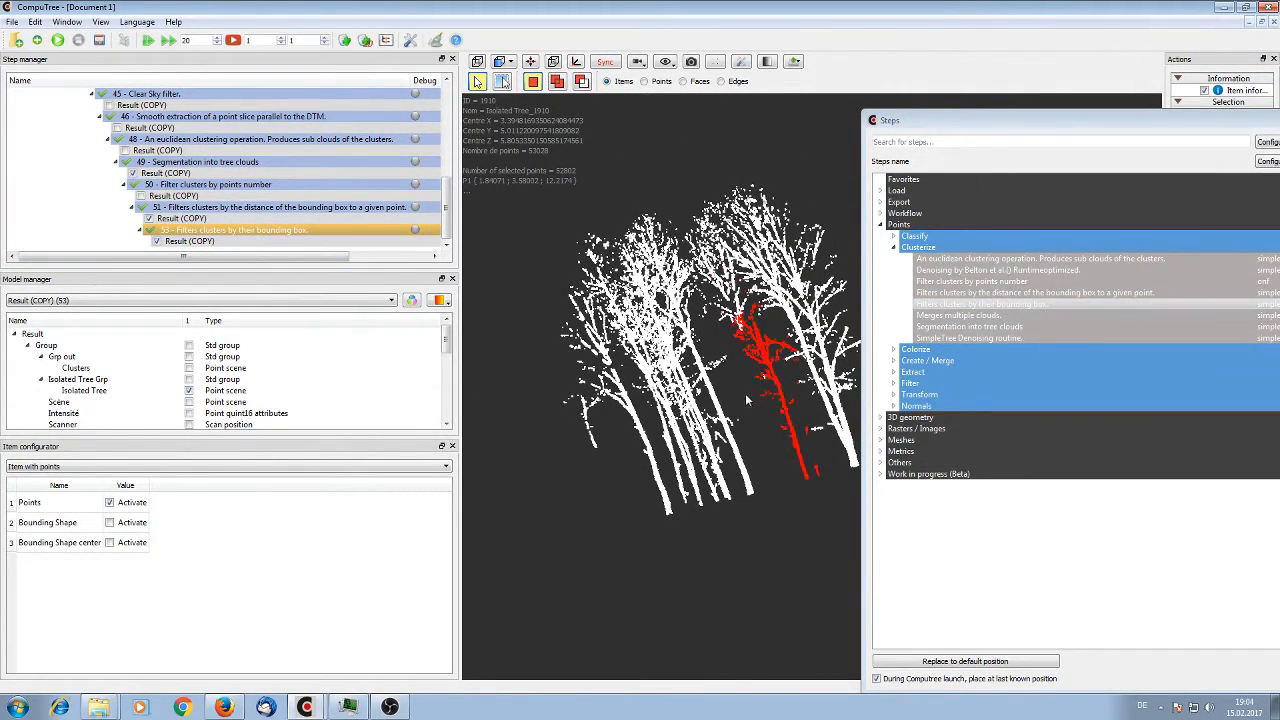
pyautogui.moveTo(748, 400); pyautogui.dragTo(735, 487)
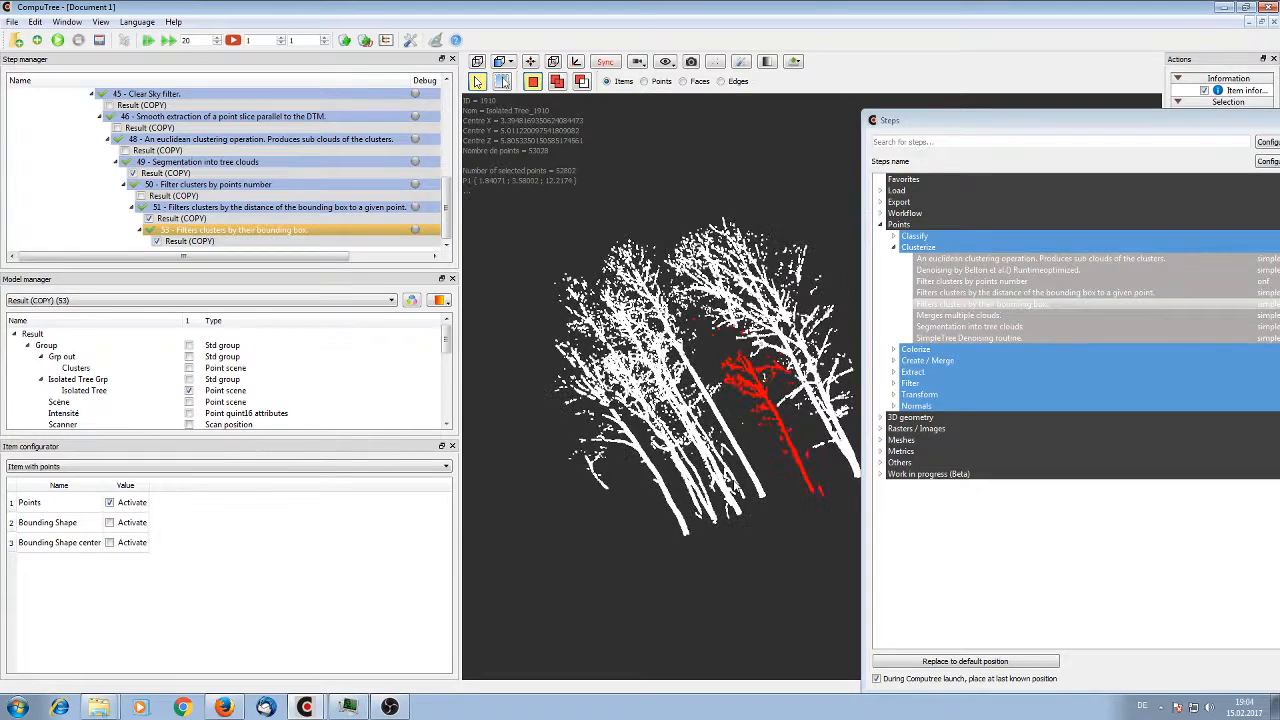
# Add a Statistical Outlier Filter step that takes the Isolated Tree Grp and its Isolated Tree point scene from step 53 as input
pyautogui.doubleClick(952, 385)
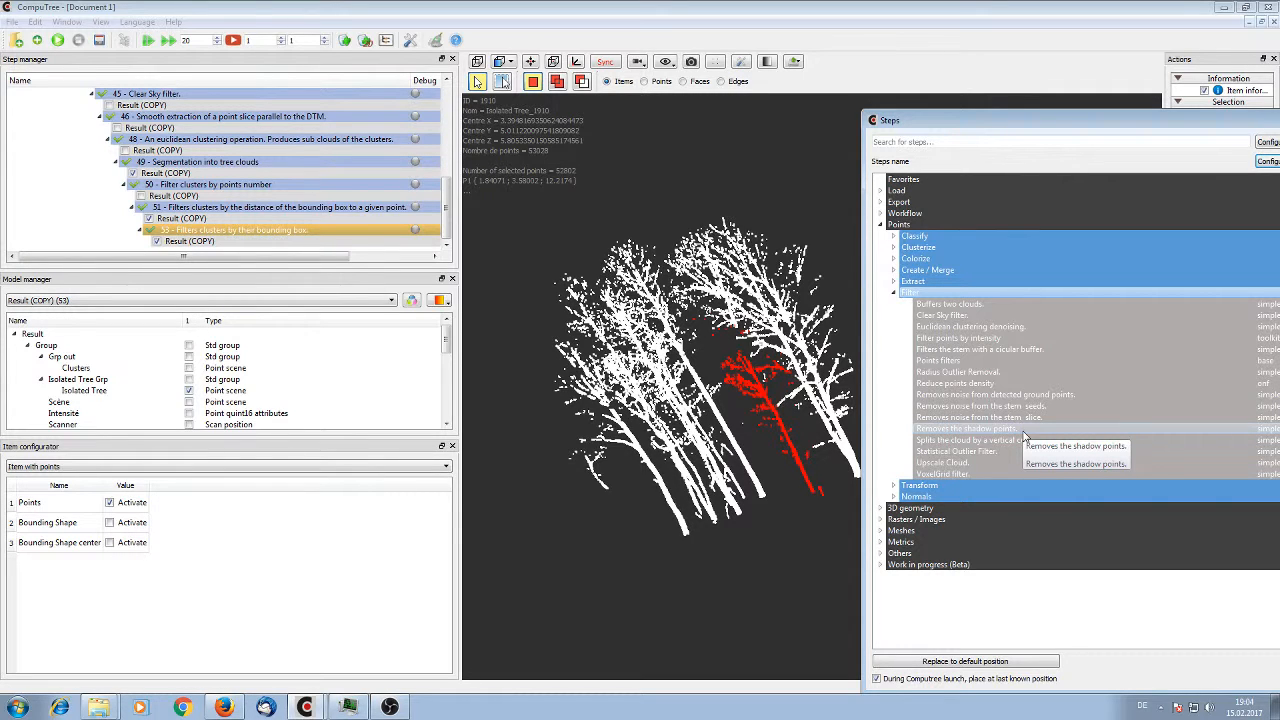
pyautogui.doubleClick(1024, 333)
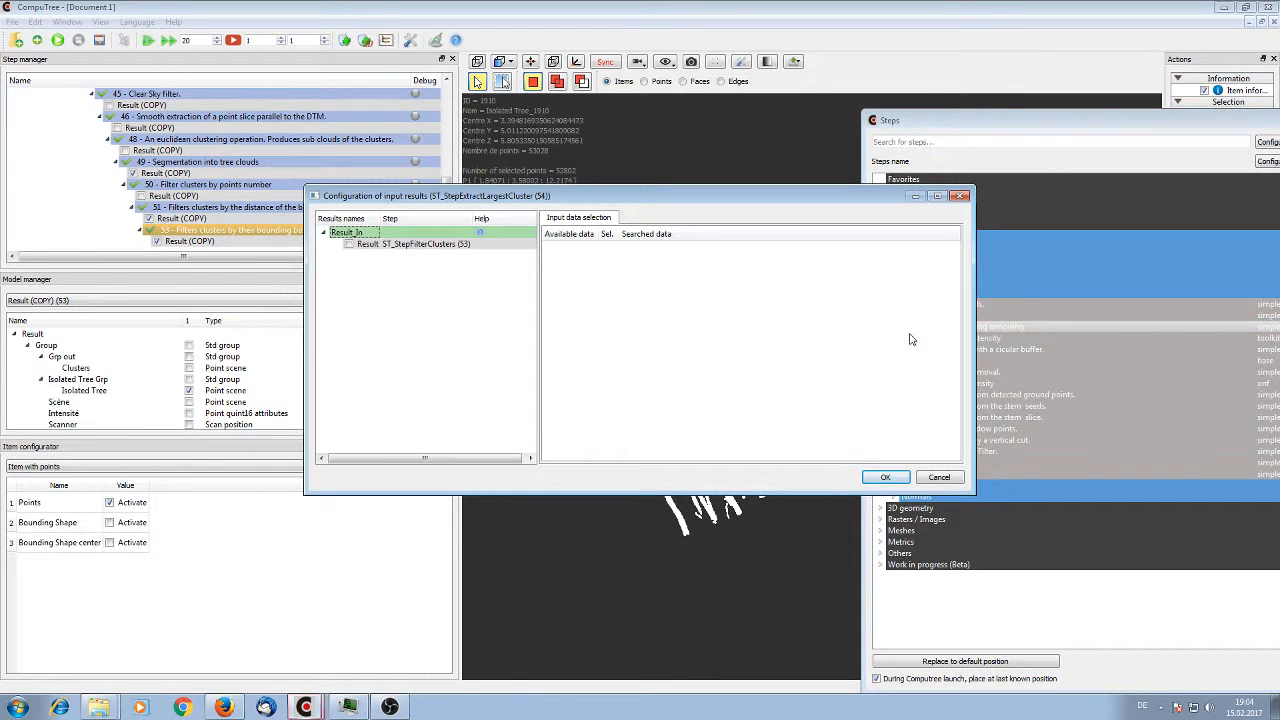
pyautogui.click(940, 483)
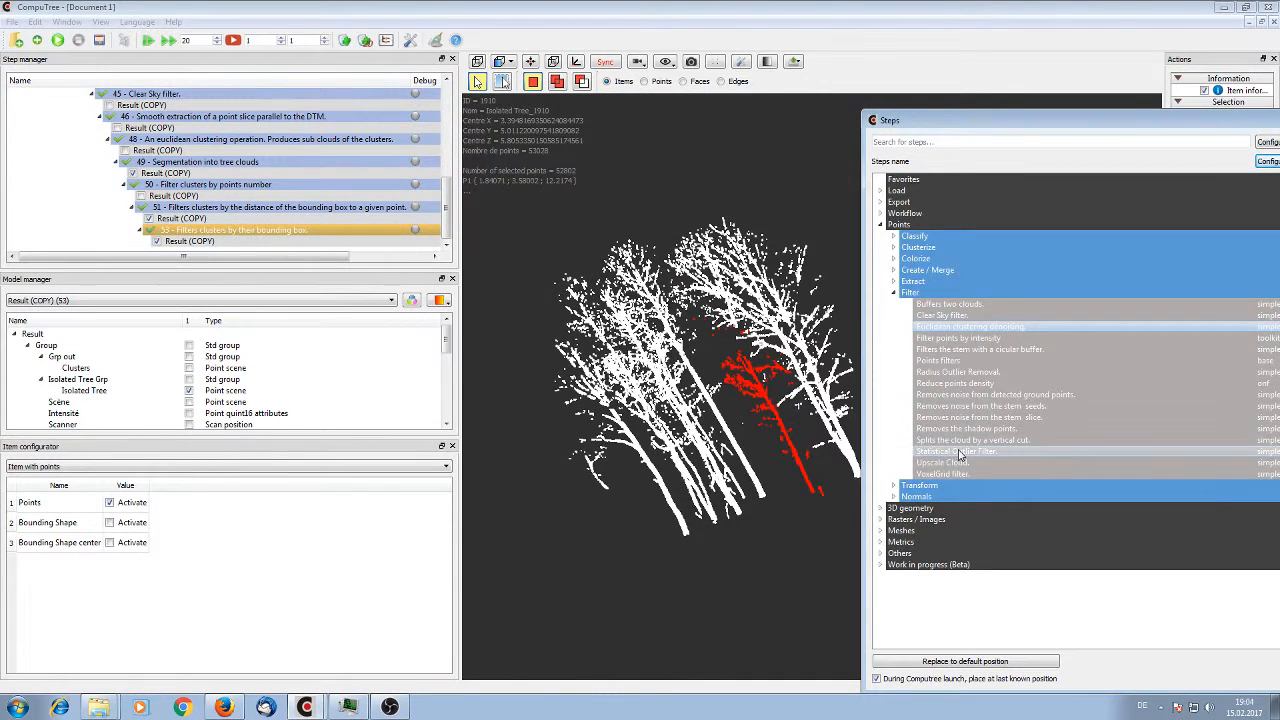
pyautogui.doubleClick(930, 452)
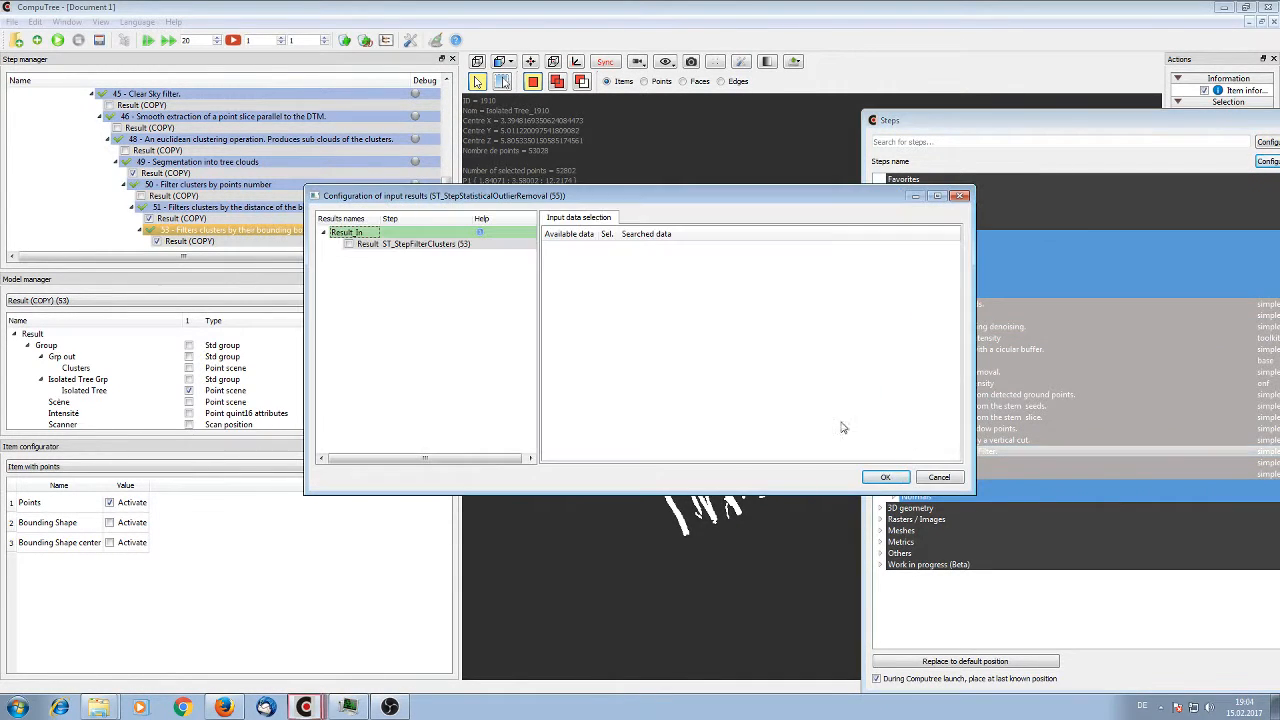
pyautogui.click(349, 244)
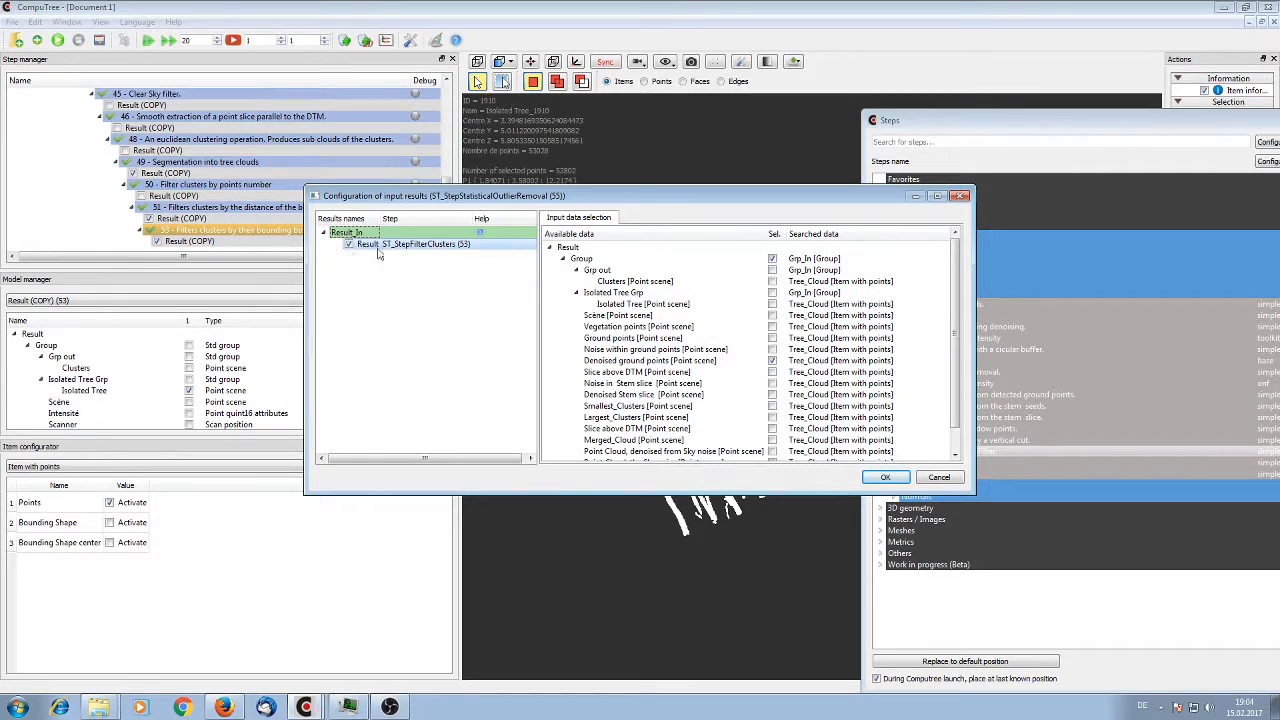
pyautogui.click(772, 303)
pyautogui.click(772, 258)
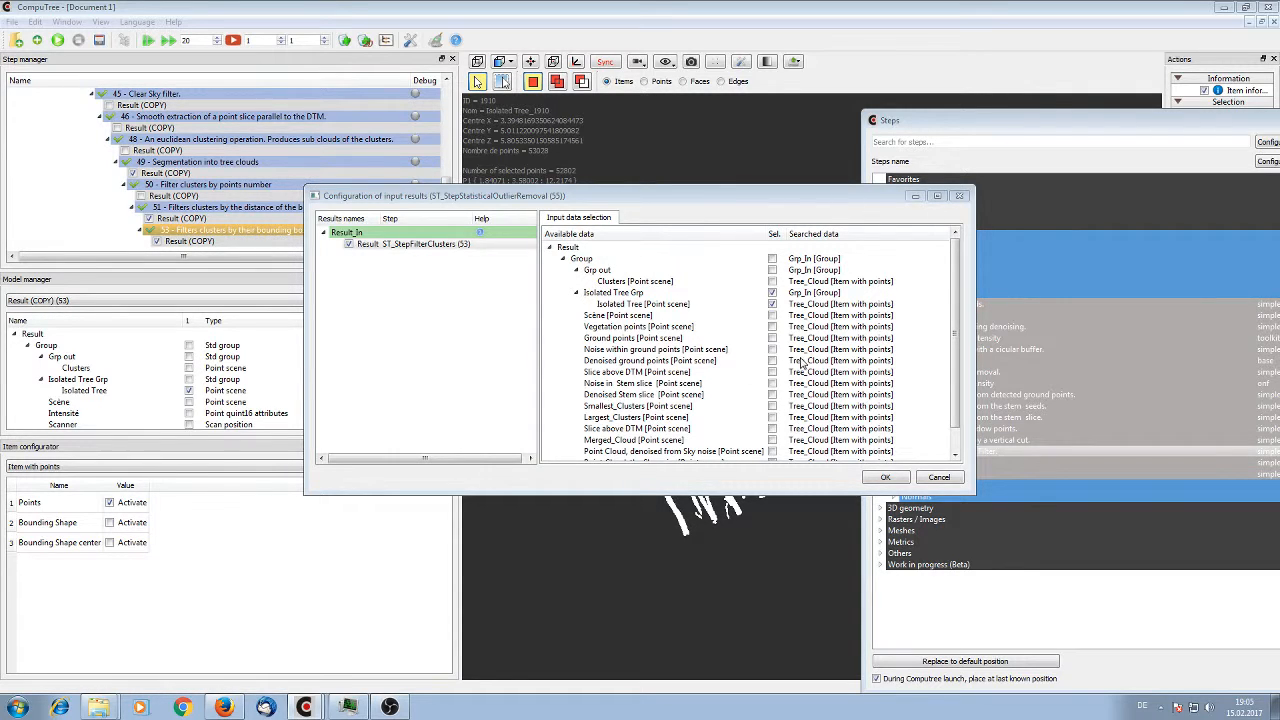
pyautogui.click(882, 479)
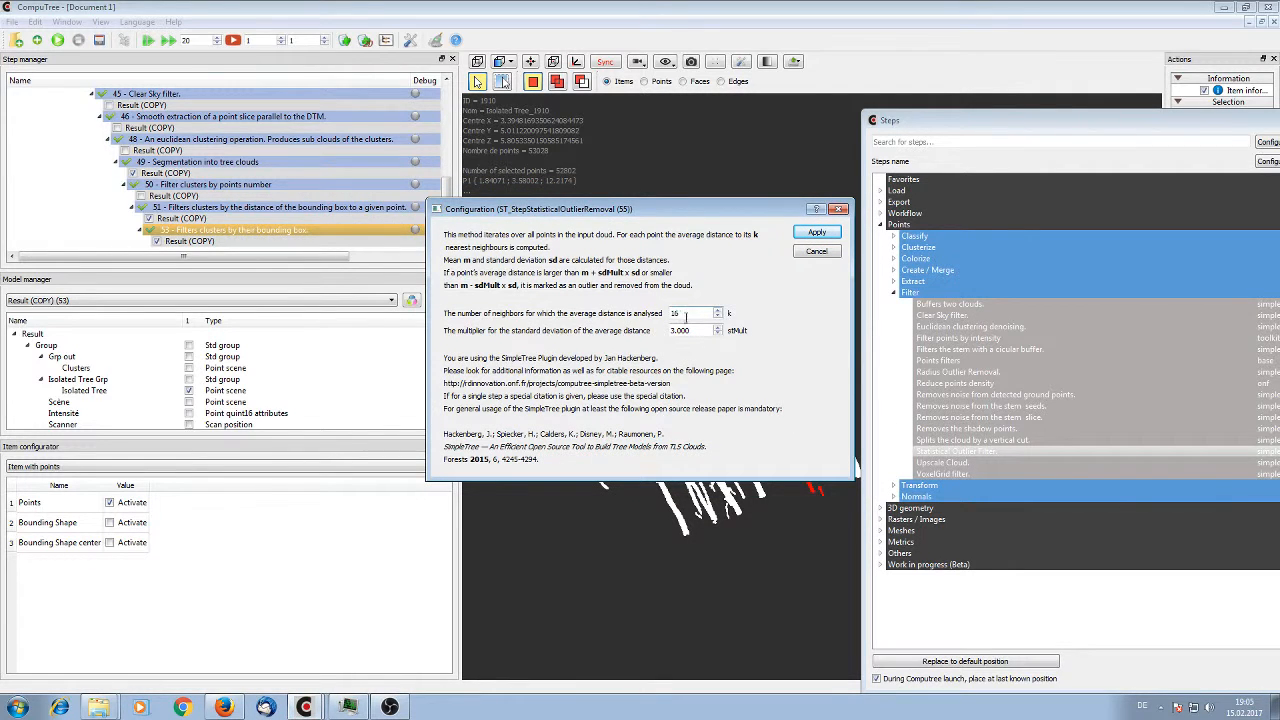
# Set the outlier filter's multiplier for the standard deviation of the average distance to 4 and apply the configuration
pyautogui.moveTo(688, 333); pyautogui.dragTo(628, 344)
pyautogui.write('4')
pyautogui.click(820, 235)
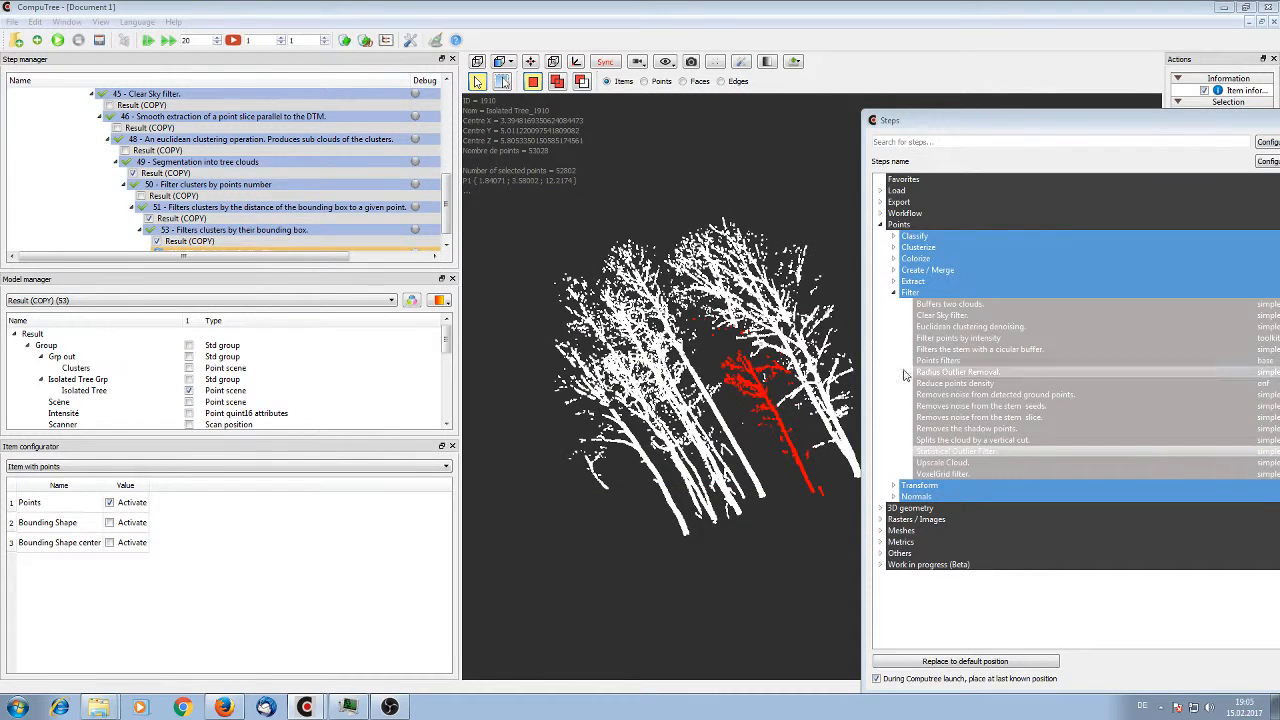
# Add a second Statistical Outlier Filter step that takes the Isolated Tree Grp and the Statistical_Outlier_Filtered_Cloud from step 55 as input
pyautogui.doubleClick(986, 456)
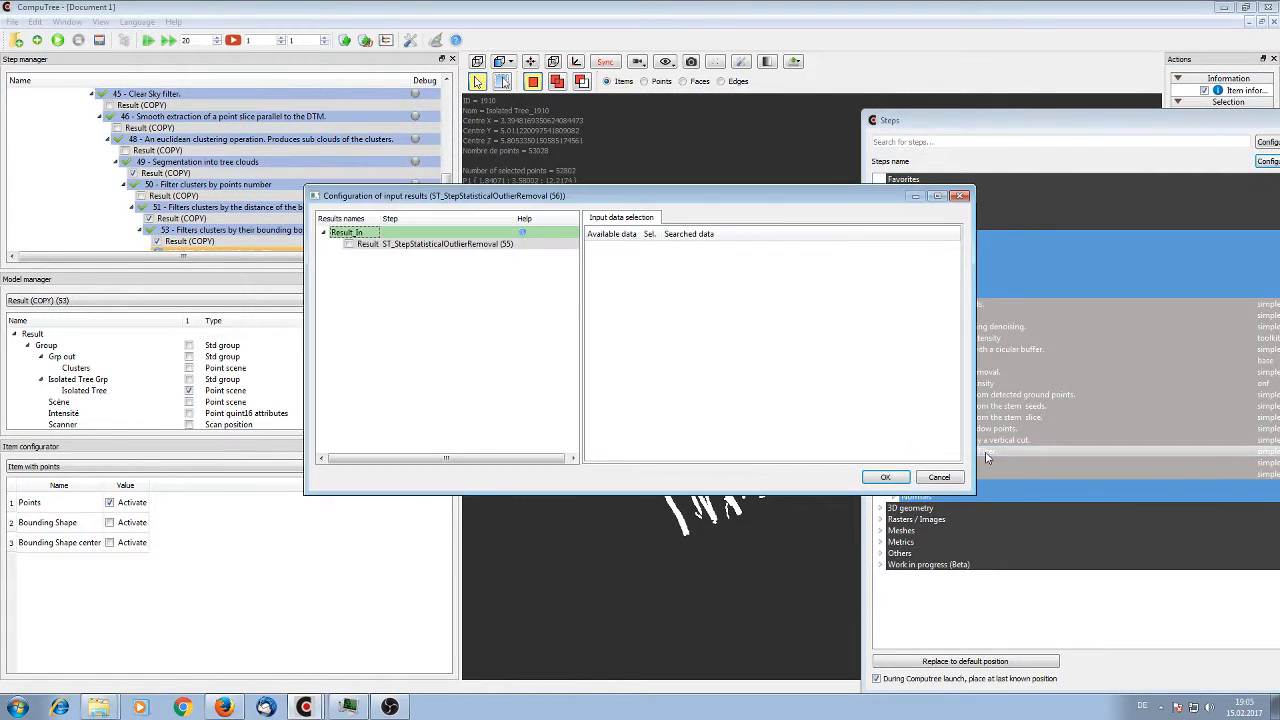
pyautogui.click(349, 244)
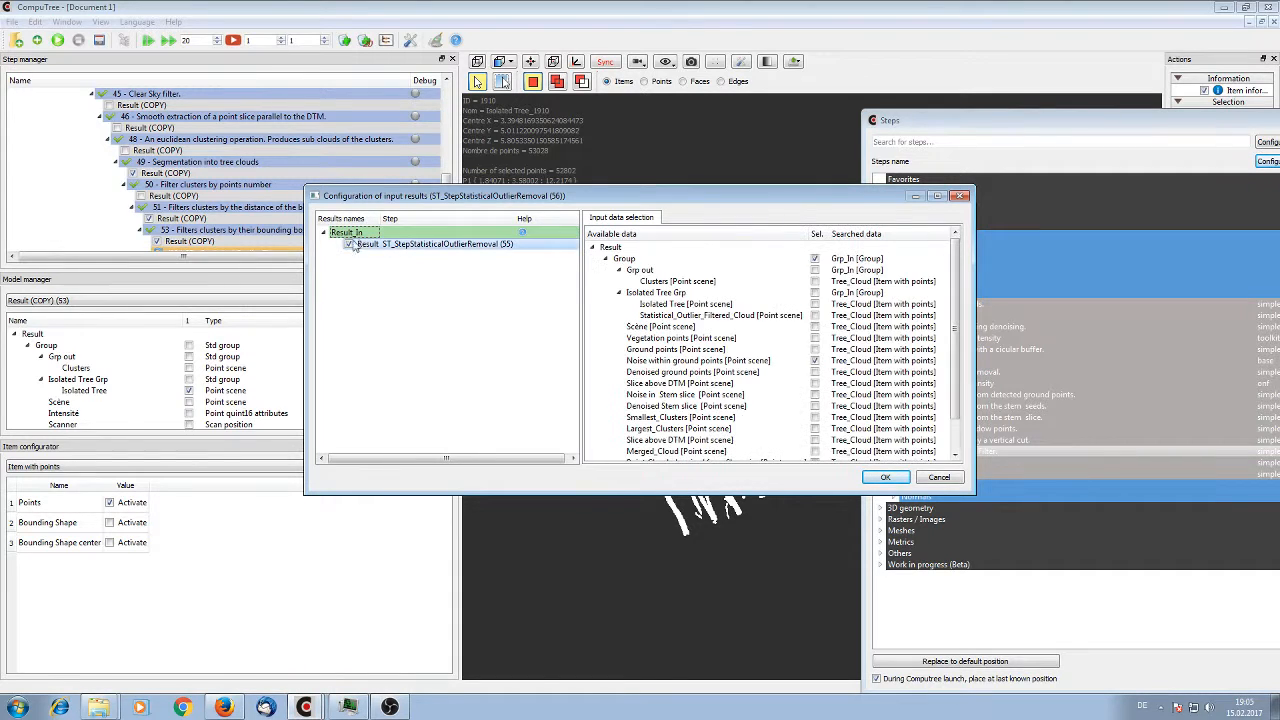
pyautogui.click(814, 315)
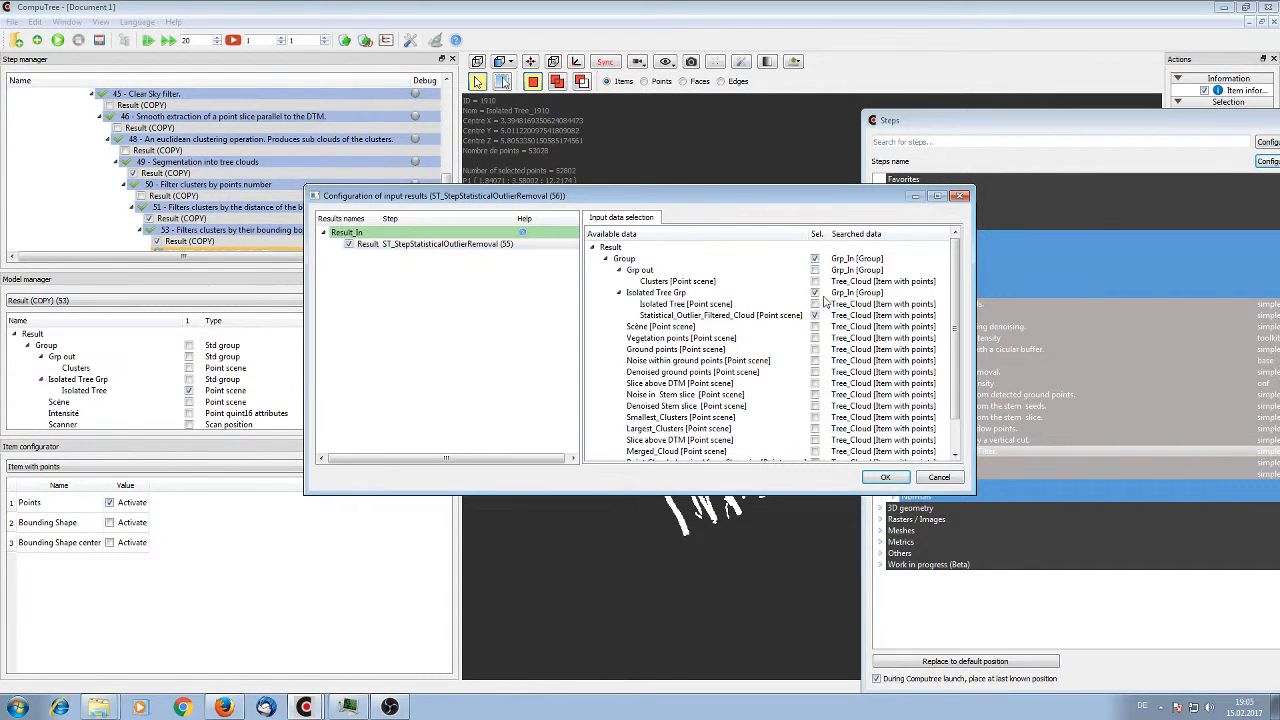
pyautogui.click(880, 476)
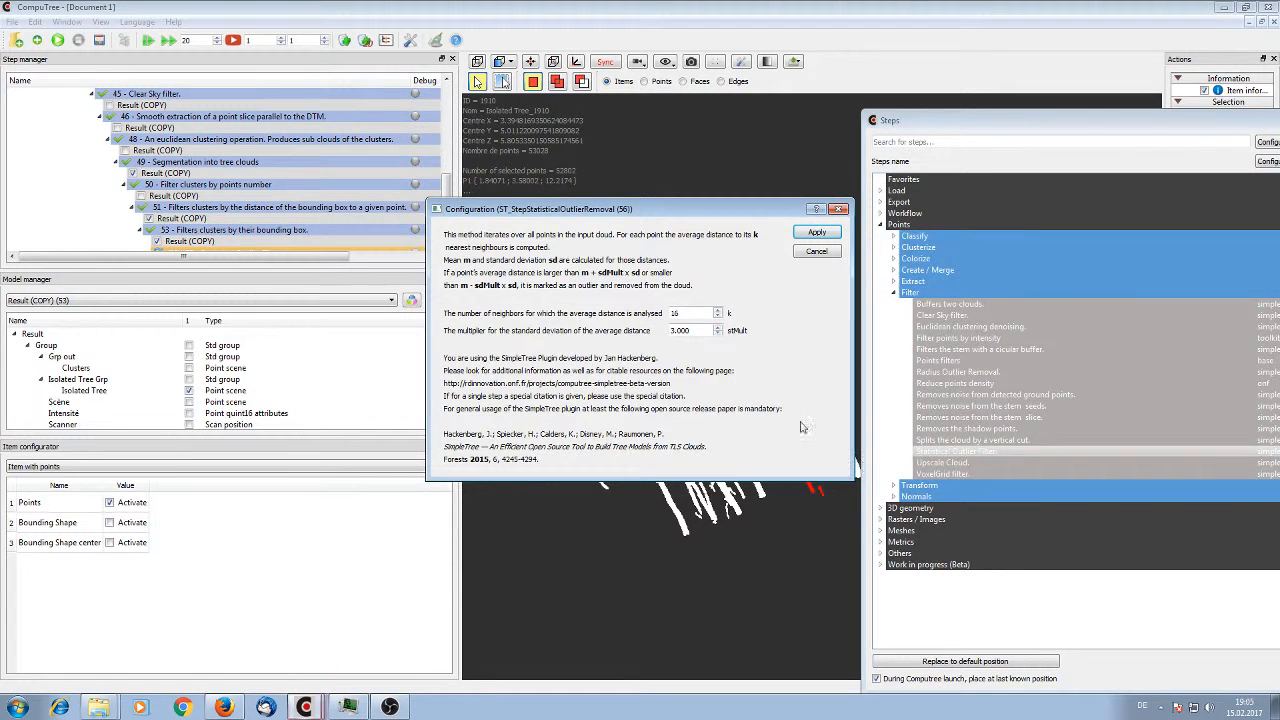
# Set the second outlier filter's number of neighbors to 2 and its standard deviation multiplier to 4, and apply the configuration
pyautogui.write('2')
pyautogui.press('Tab')
pyautogui.write('4')
pyautogui.click(815, 232)
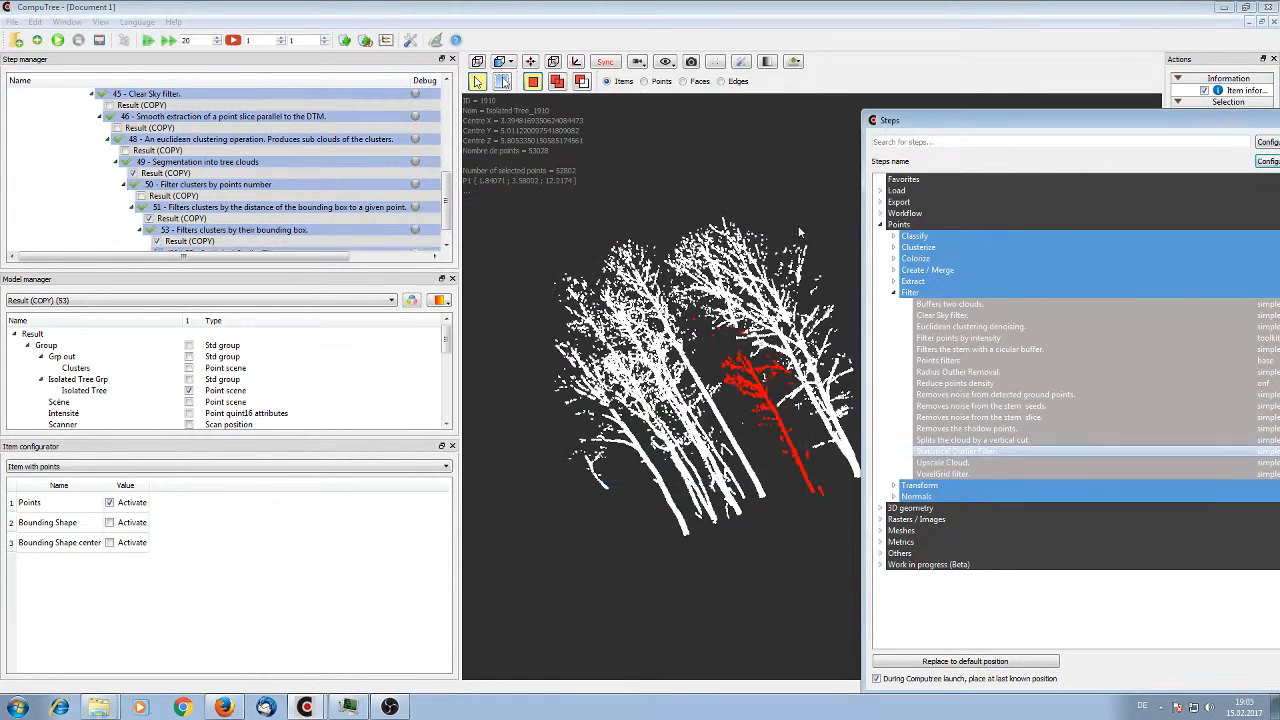
# Review the input data configuration of Statistical Outlier Filter step 55 and close it
pyautogui.rightClick(245, 230)
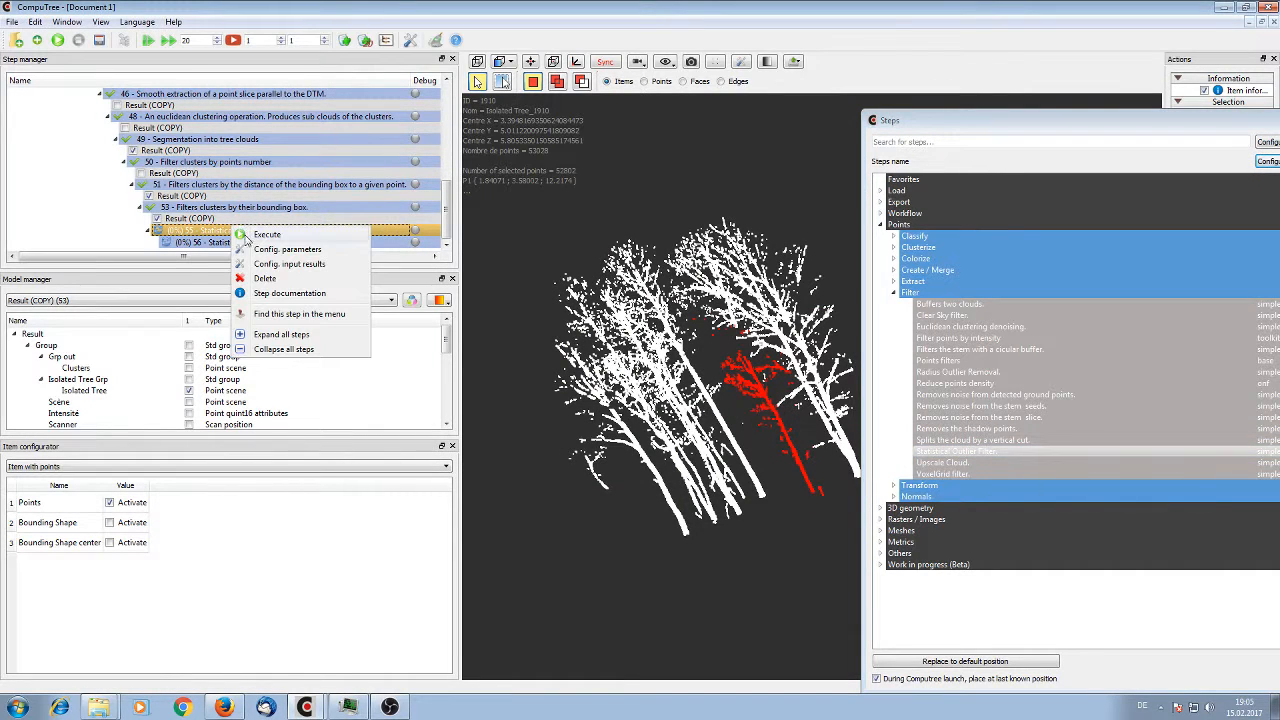
pyautogui.click(258, 260)
pyautogui.click(390, 246)
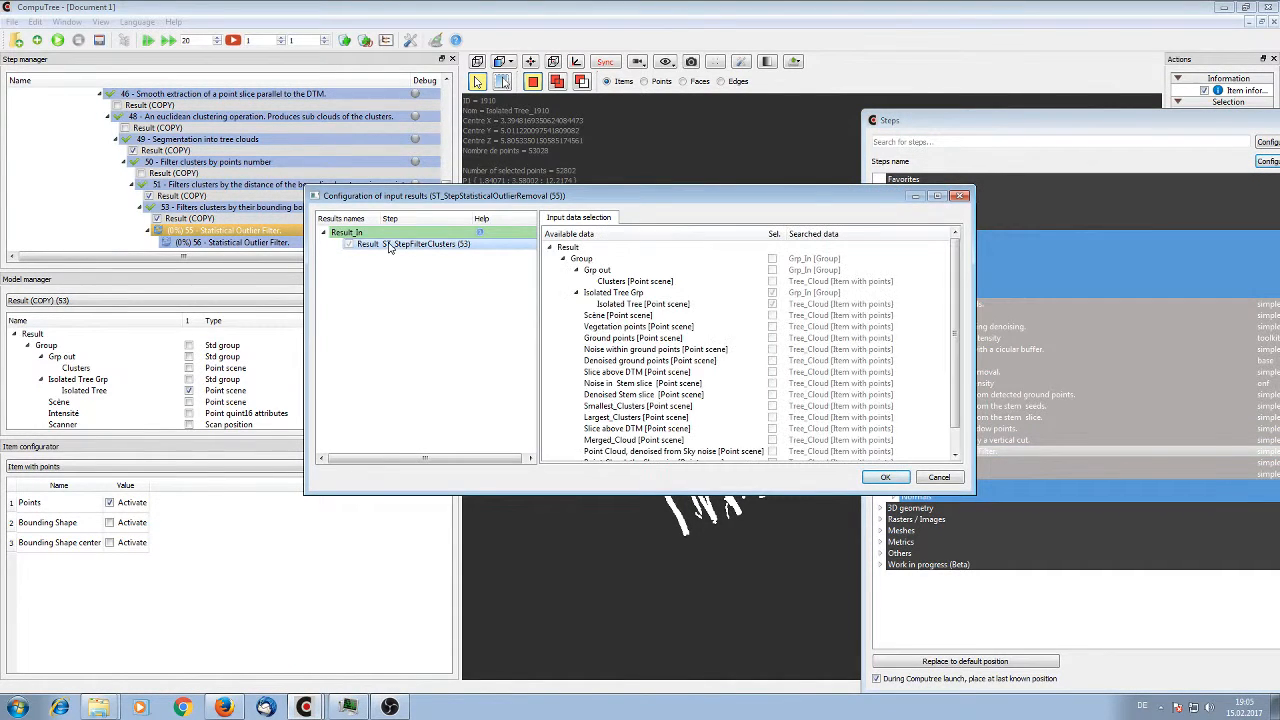
pyautogui.press('Return')
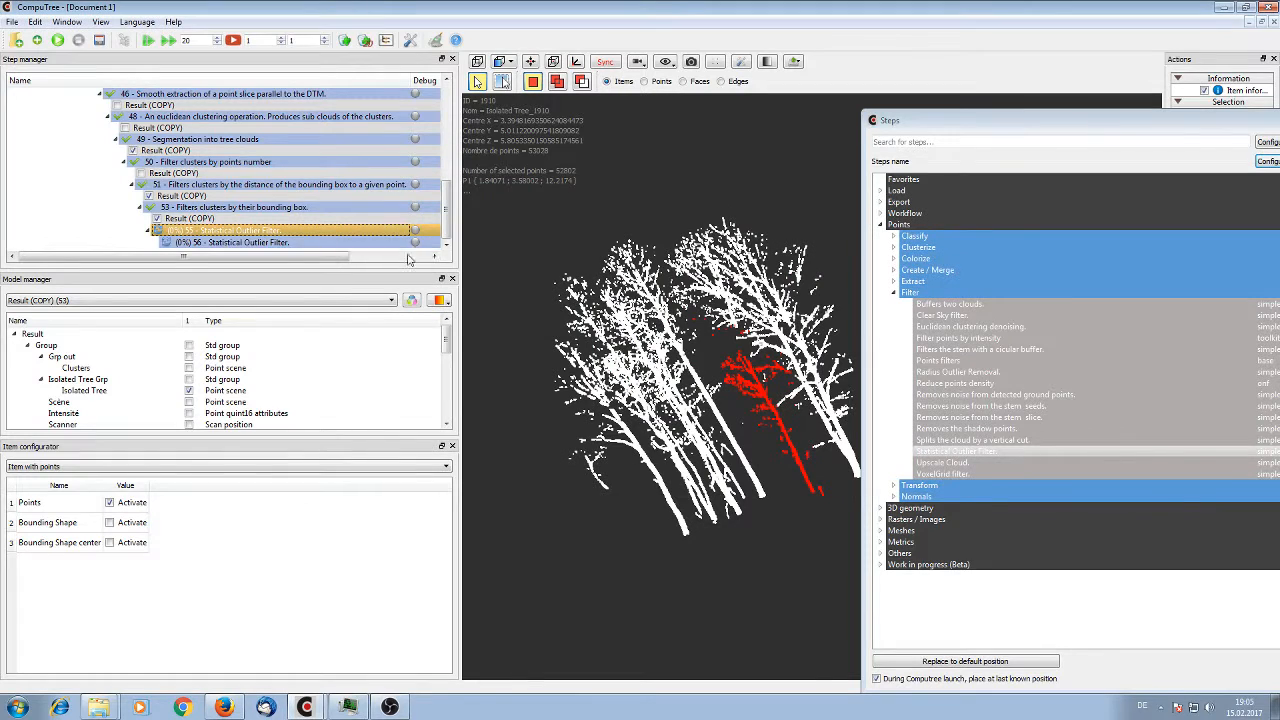
# Add a third Statistical Outlier Filter step that takes the Isolated Tree Grp and the Statistical_Outlier_Filtered_Cloud from step 56 as input
pyautogui.click(366, 243)
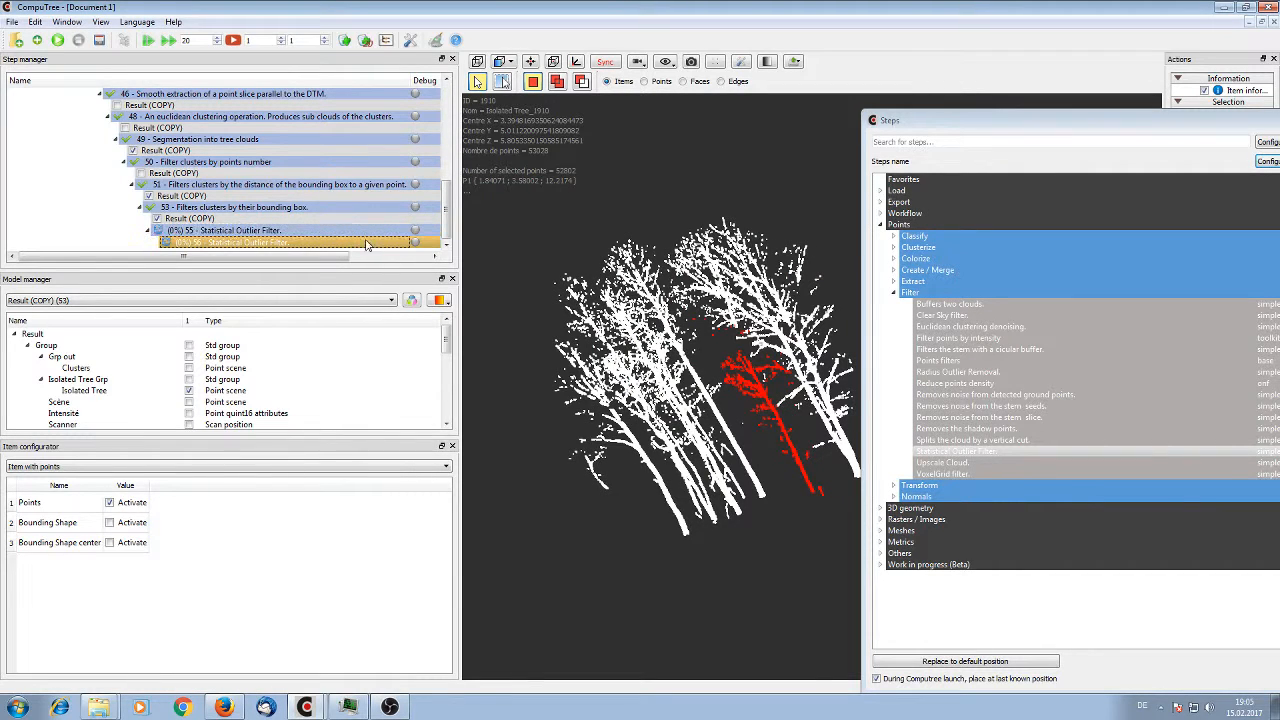
pyautogui.click(958, 453)
pyautogui.doubleClick(955, 453)
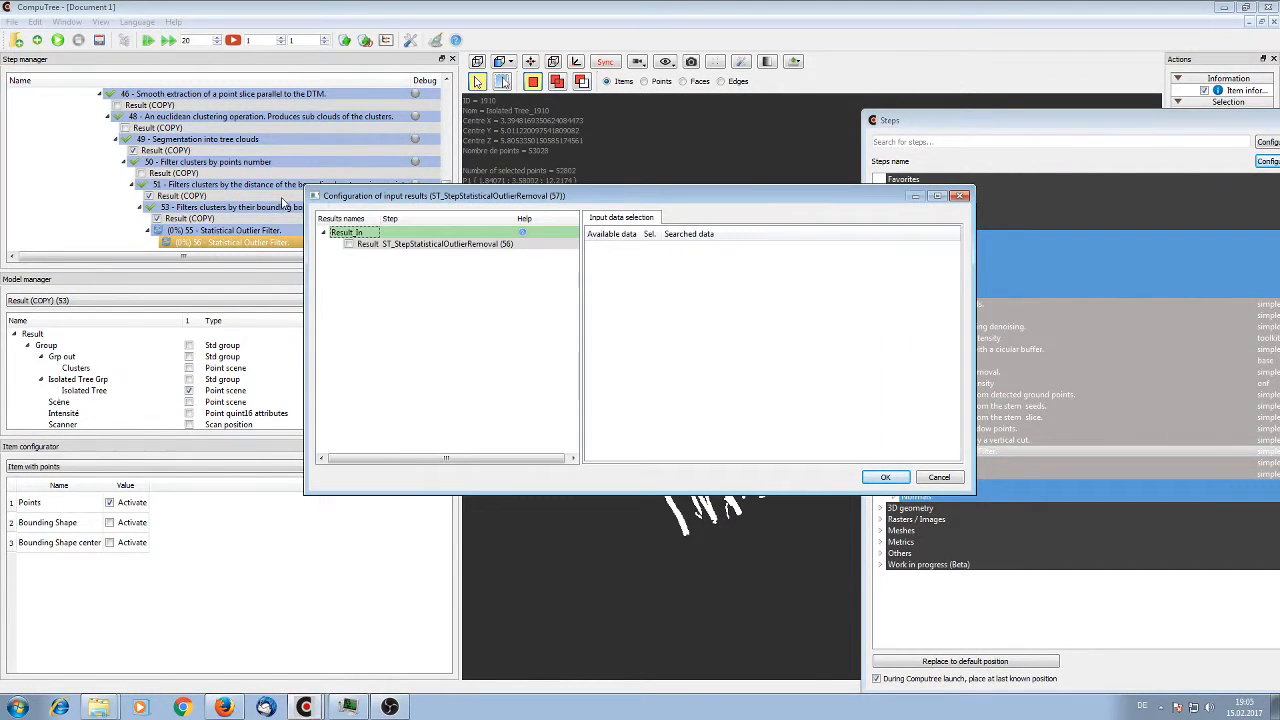
pyautogui.click(349, 244)
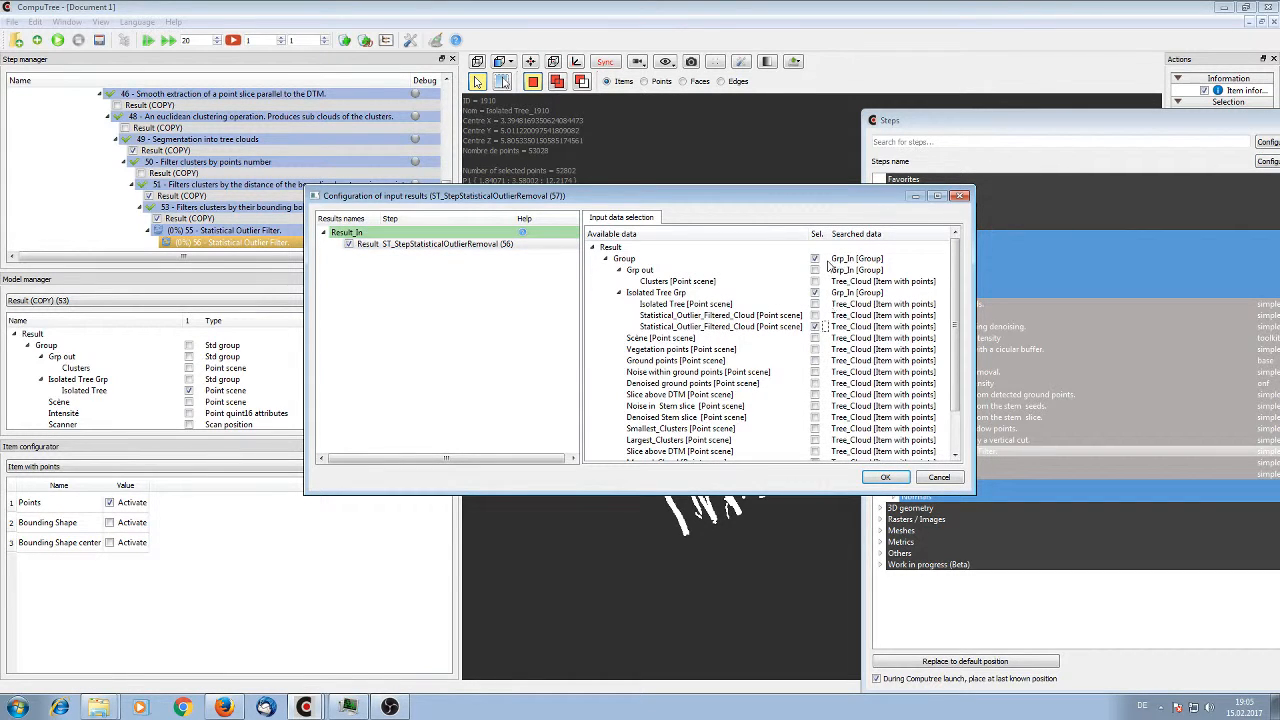
pyautogui.click(885, 477)
# Set the third outlier filter's number of neighbors to 45 and its standard deviation multiplier to 4, and apply the configuration
pyautogui.doubleClick(676, 313)
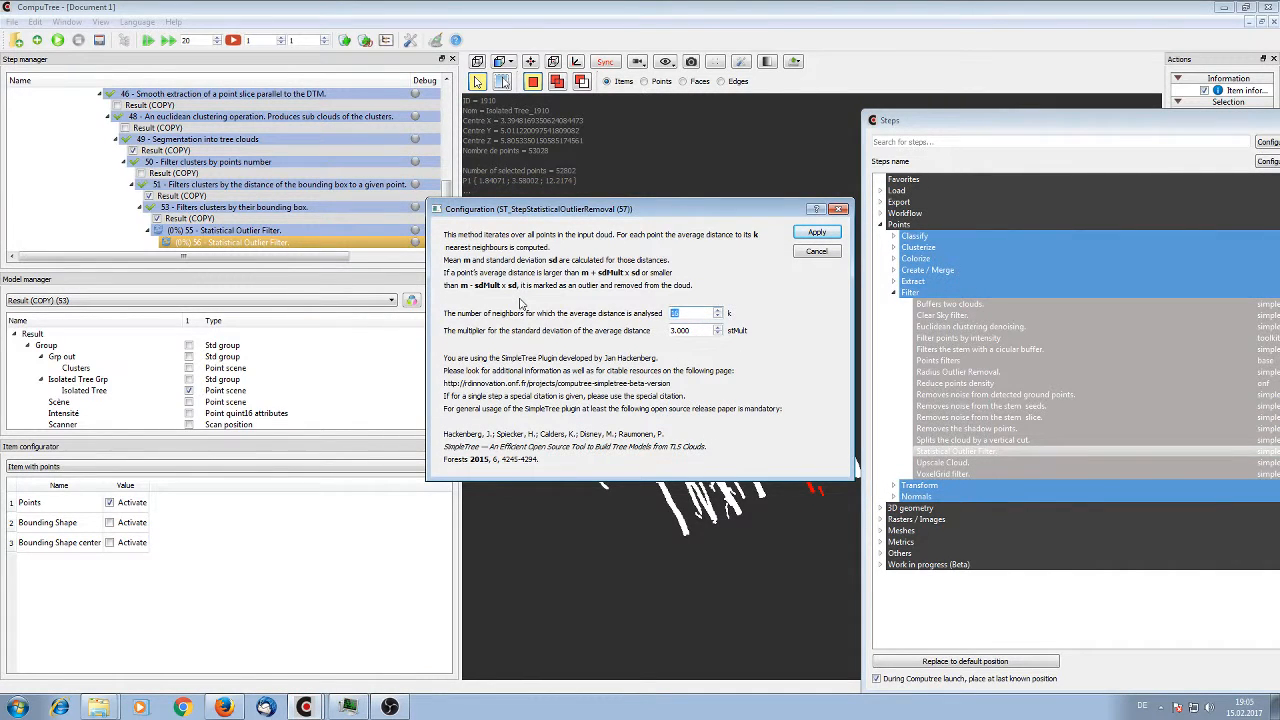
pyautogui.write('45')
pyautogui.doubleClick(679, 330)
pyautogui.write('4.000')
pyautogui.click(815, 233)
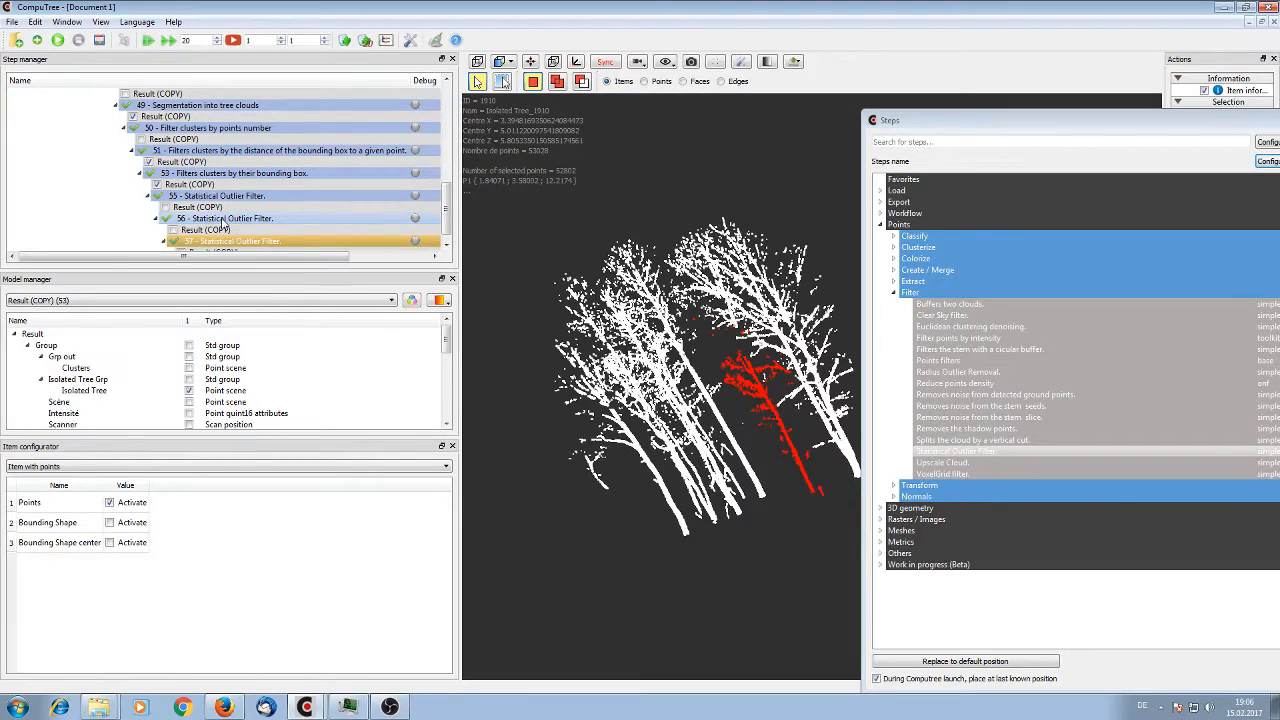
# Compare the Statistical_Outlier_Filtered_Cloud of step 57 with the Isolated Tree scene by switching the latter's display, leaving it hidden
pyautogui.moveTo(677, 474); pyautogui.dragTo(720, 478)
pyautogui.scroll(-1, 230, 230)
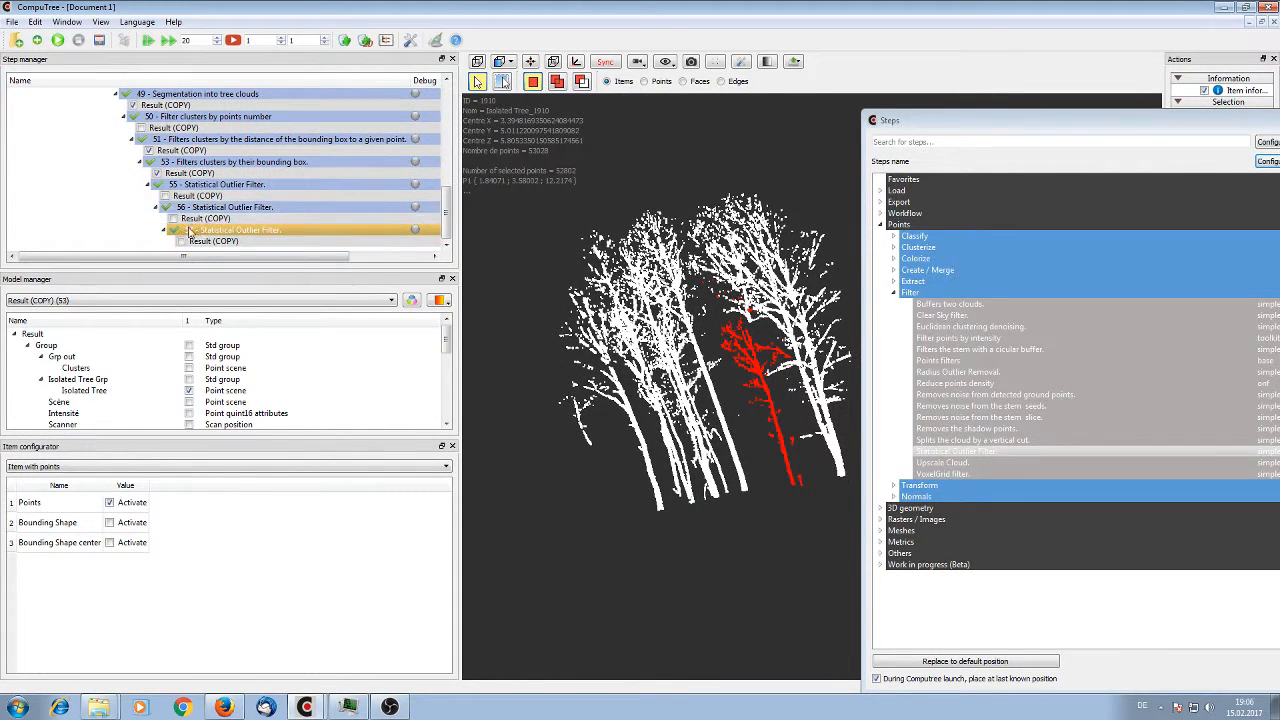
pyautogui.click(181, 242)
pyautogui.scroll(-2, 195, 368)
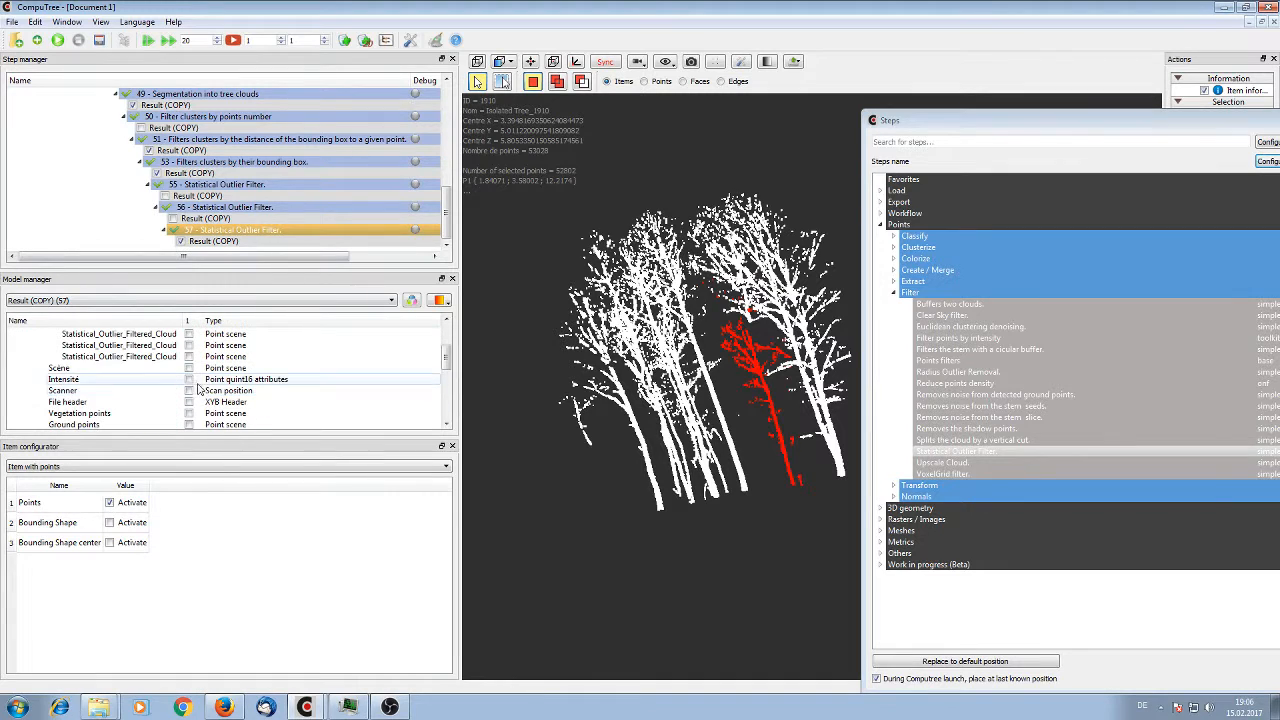
pyautogui.scroll(1, 195, 368)
pyautogui.click(190, 357)
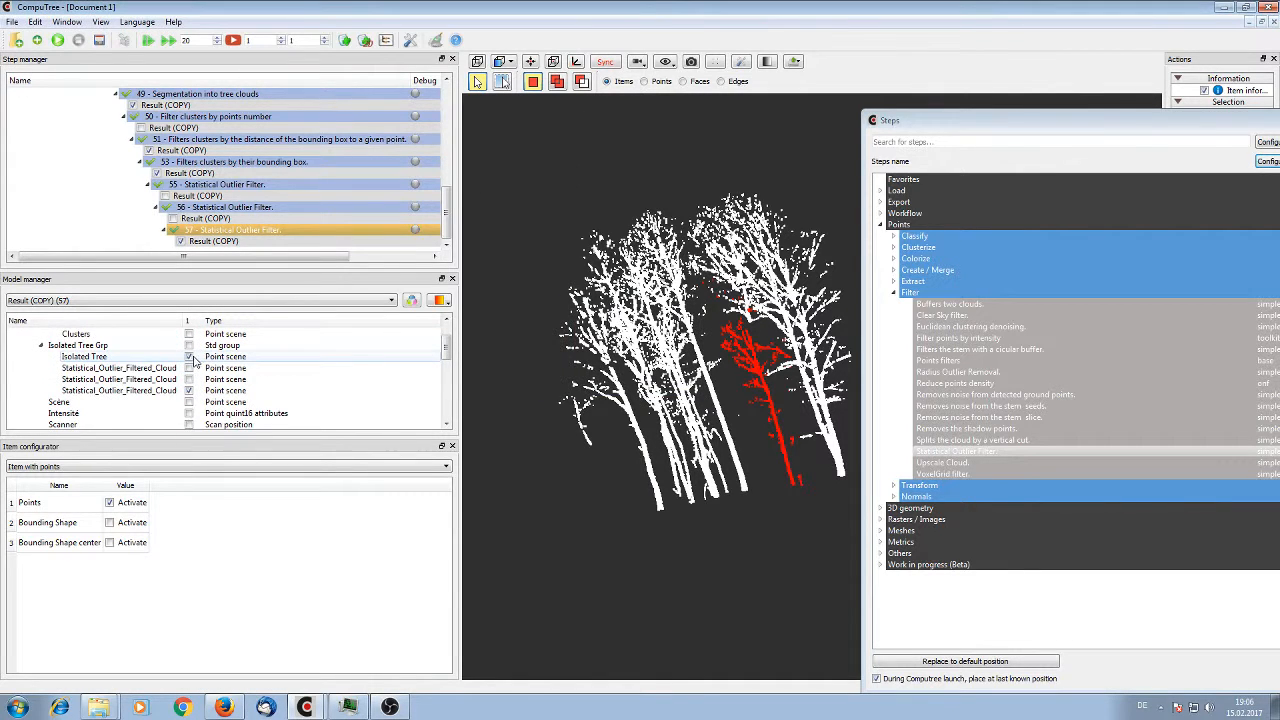
pyautogui.click(190, 357)
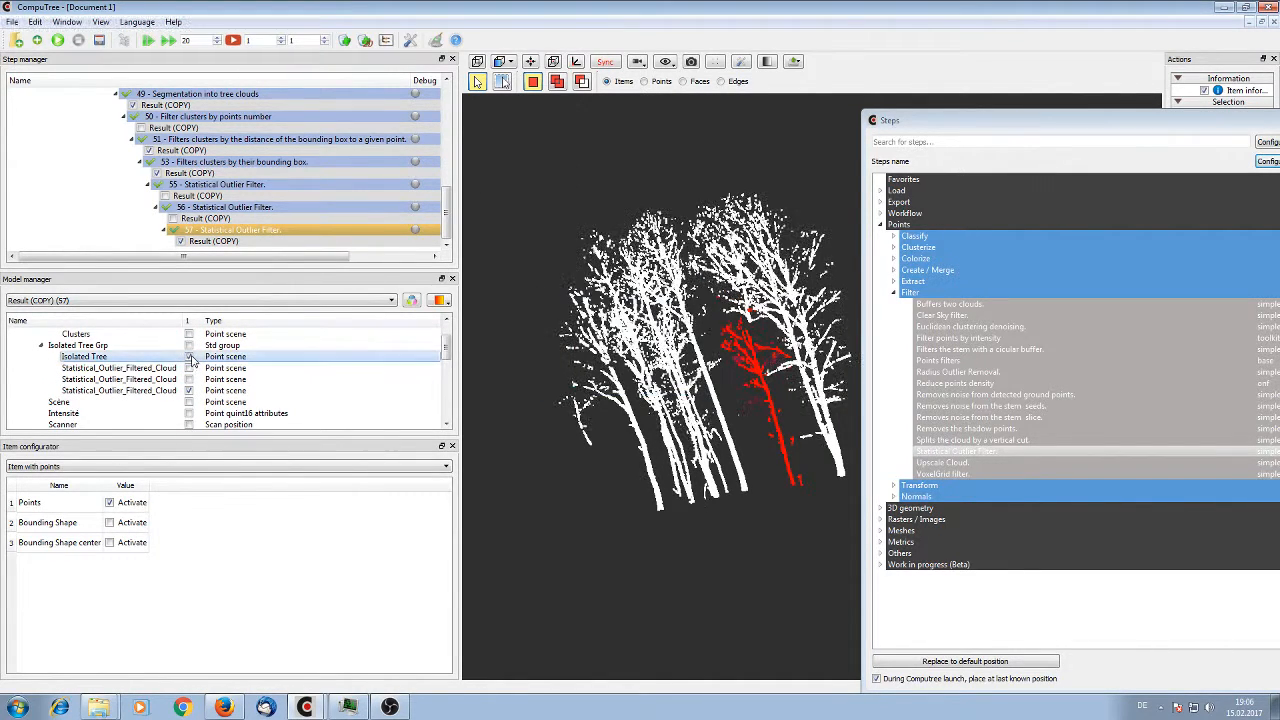
pyautogui.click(190, 357)
pyautogui.click(190, 357)
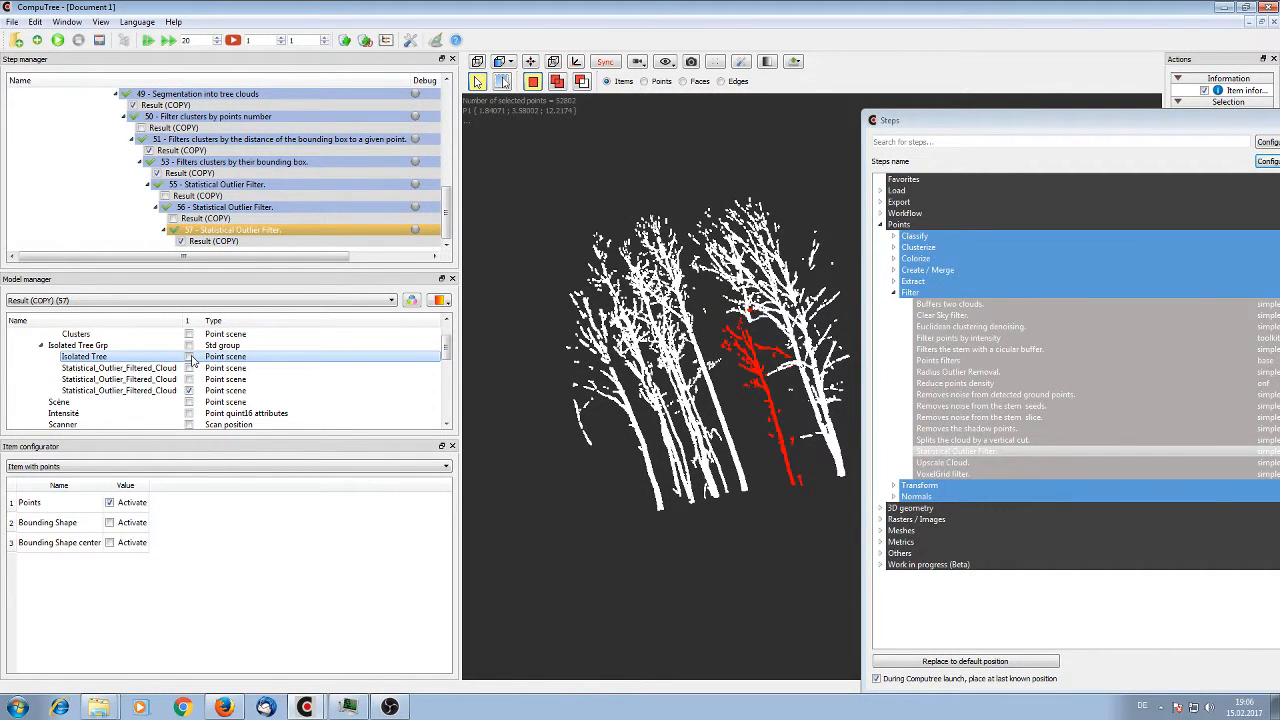
# Inspect the outlier-filtered trees, especially the stem and crown of the red picked tree, from several angles
pyautogui.moveTo(690, 420); pyautogui.dragTo(762, 375)
pyautogui.scroll(3, 762, 375)
pyautogui.scroll(4, 717, 420)
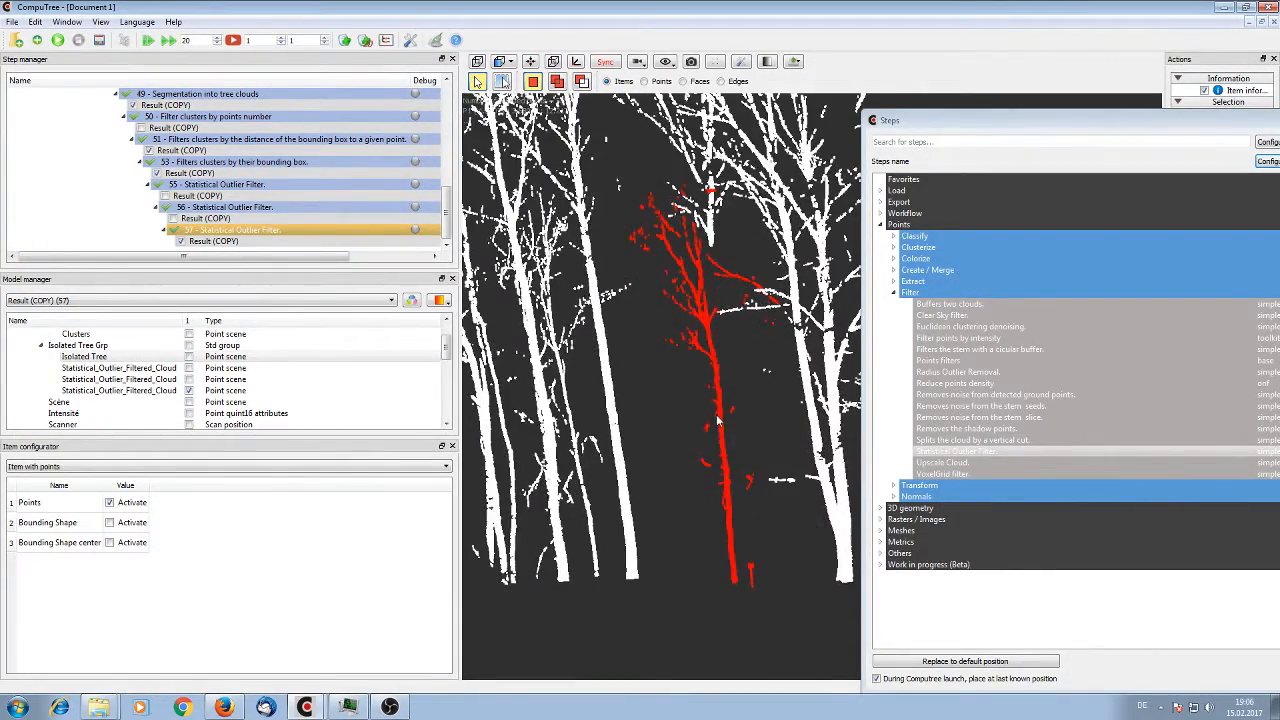
pyautogui.moveTo(713, 433); pyautogui.dragTo(714, 249, button='right')
pyautogui.scroll(-1, 704, 295)
pyautogui.moveTo(704, 294); pyautogui.dragTo(726, 333)
pyautogui.scroll(-2, 723, 317)
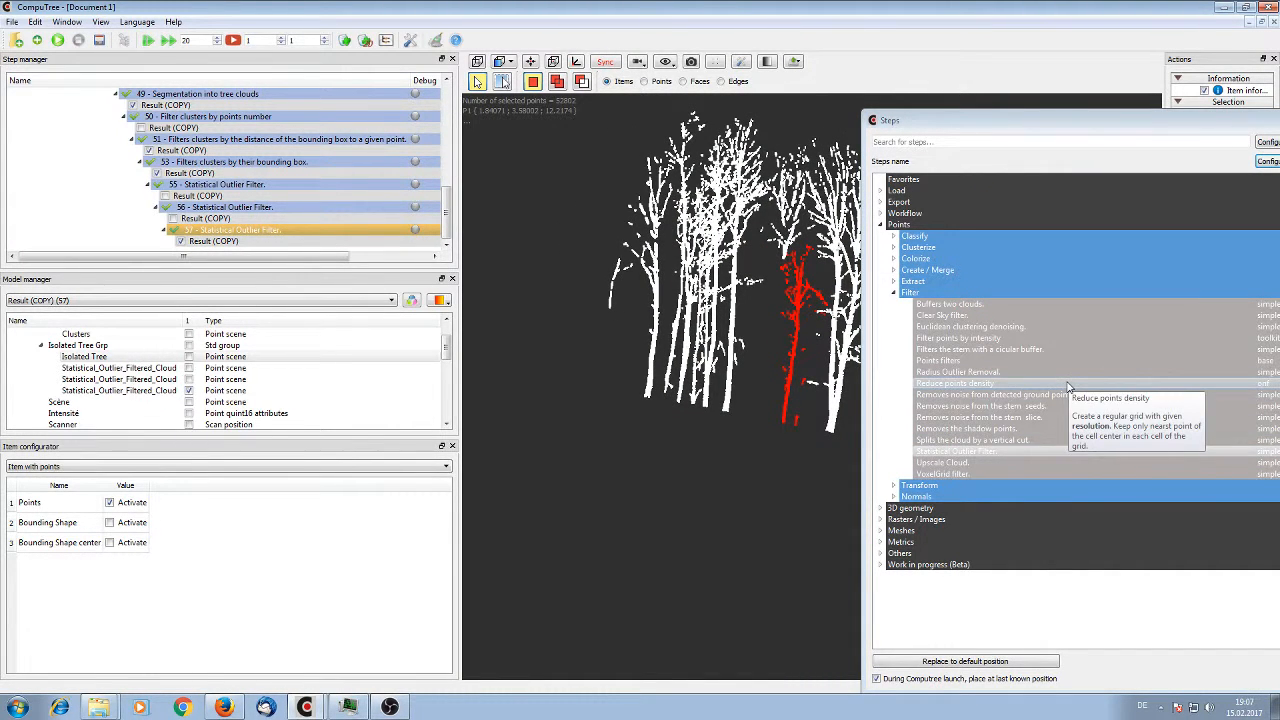
# Add a step splitting the Statistical_Outlier_Filtered_Cloud from step 57 by a vertical cut, and apply its split height configuration
pyautogui.doubleClick(1019, 441)
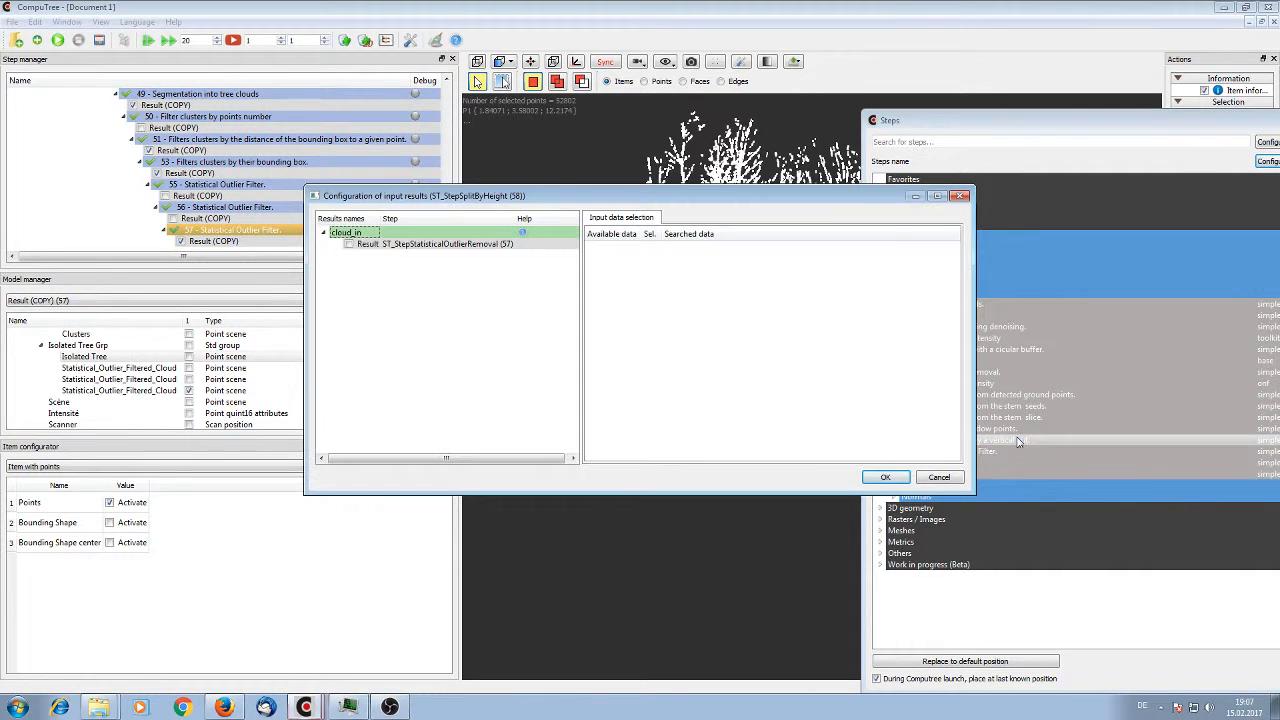
pyautogui.click(349, 245)
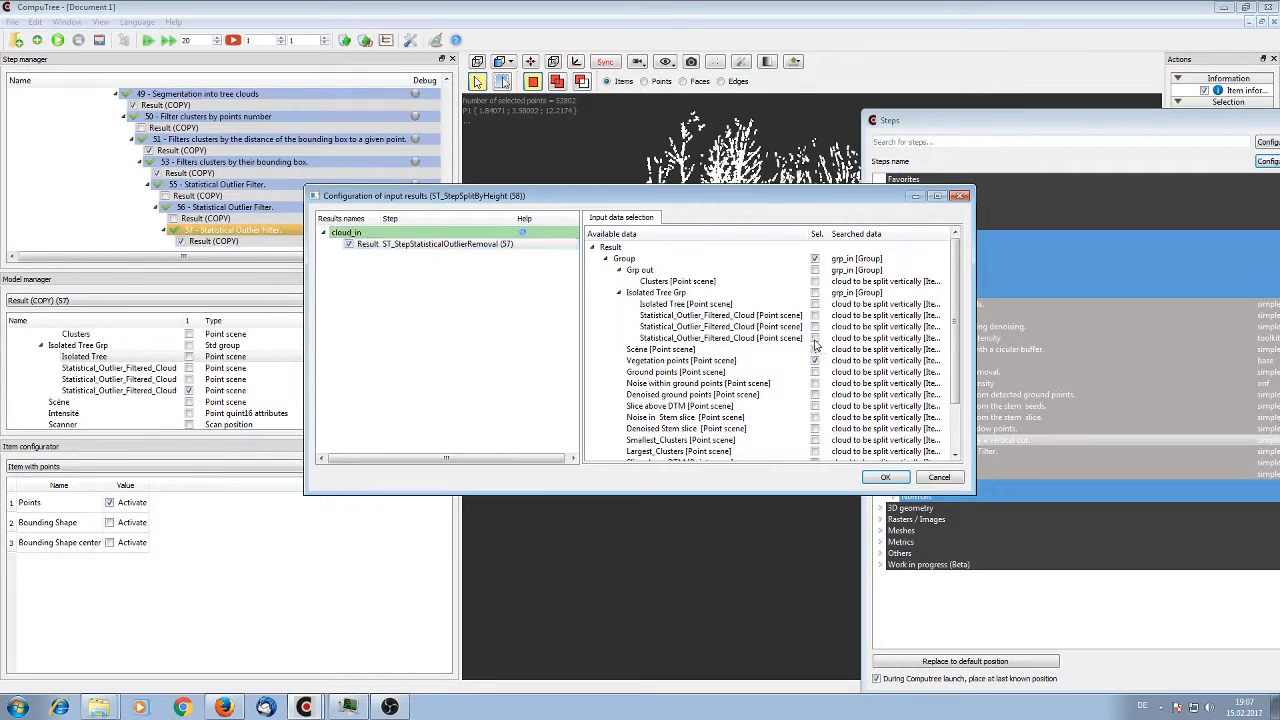
pyautogui.click(815, 258)
pyautogui.click(886, 478)
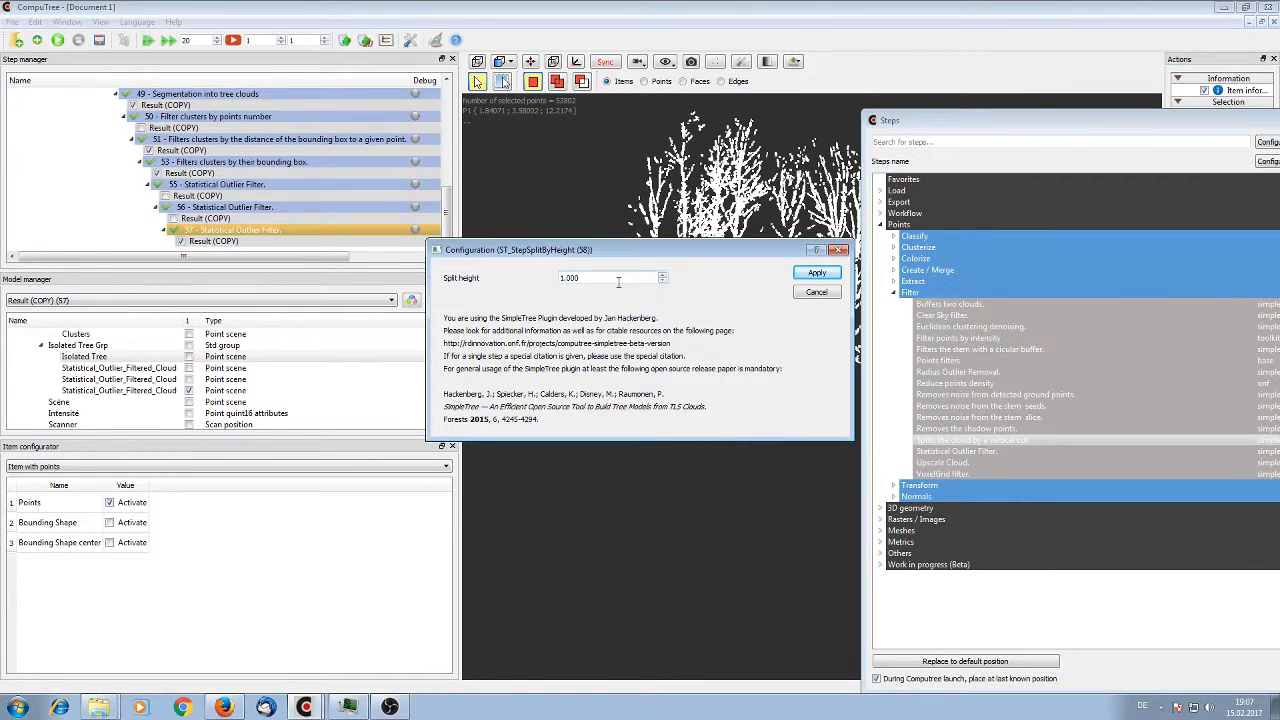
pyautogui.moveTo(618, 279); pyautogui.dragTo(317, 251)
pyautogui.click(808, 273)
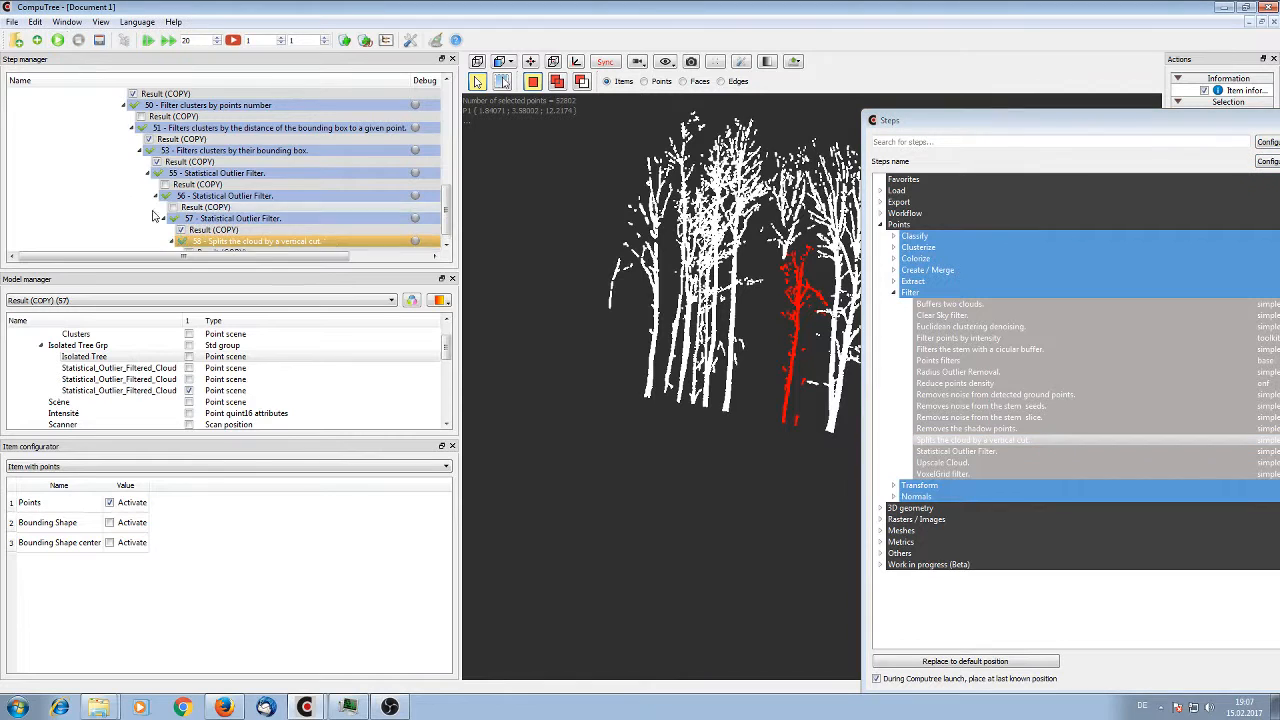
# Display only the cloud lower part of split step 58 and inspect the cut stem sections
pyautogui.click(187, 242)
pyautogui.scroll(-1, 190, 368)
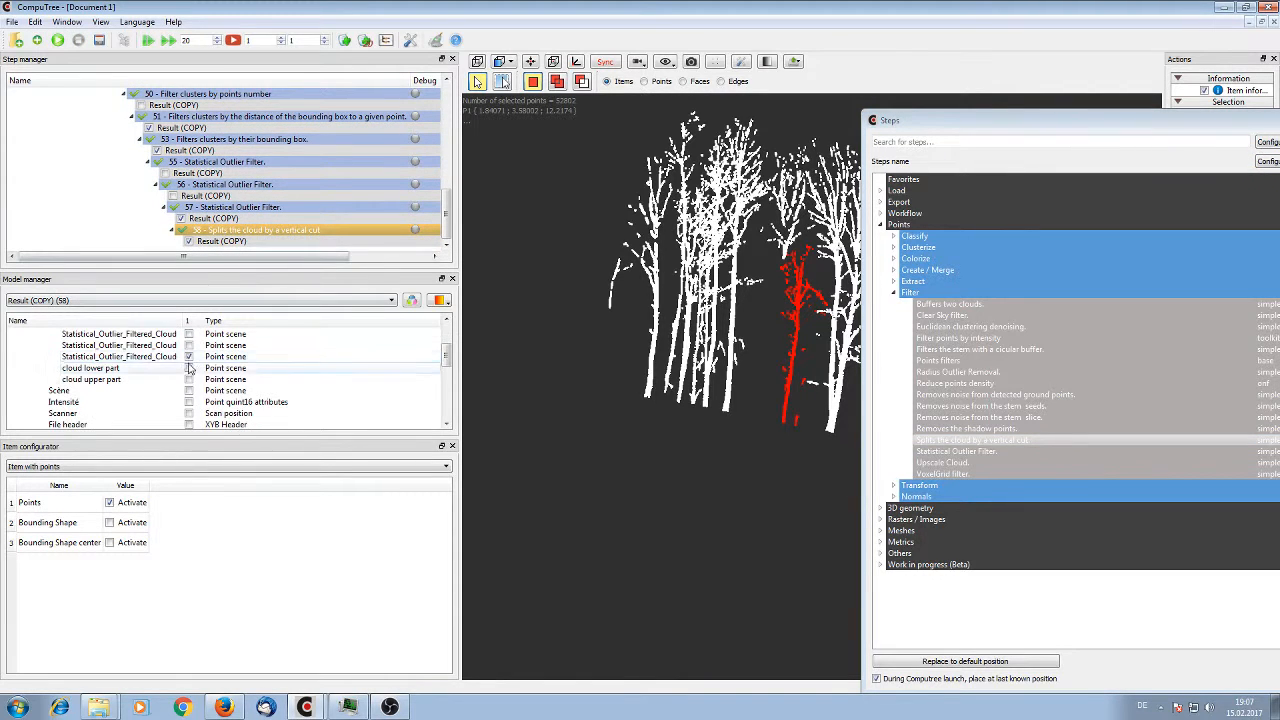
pyautogui.click(189, 356)
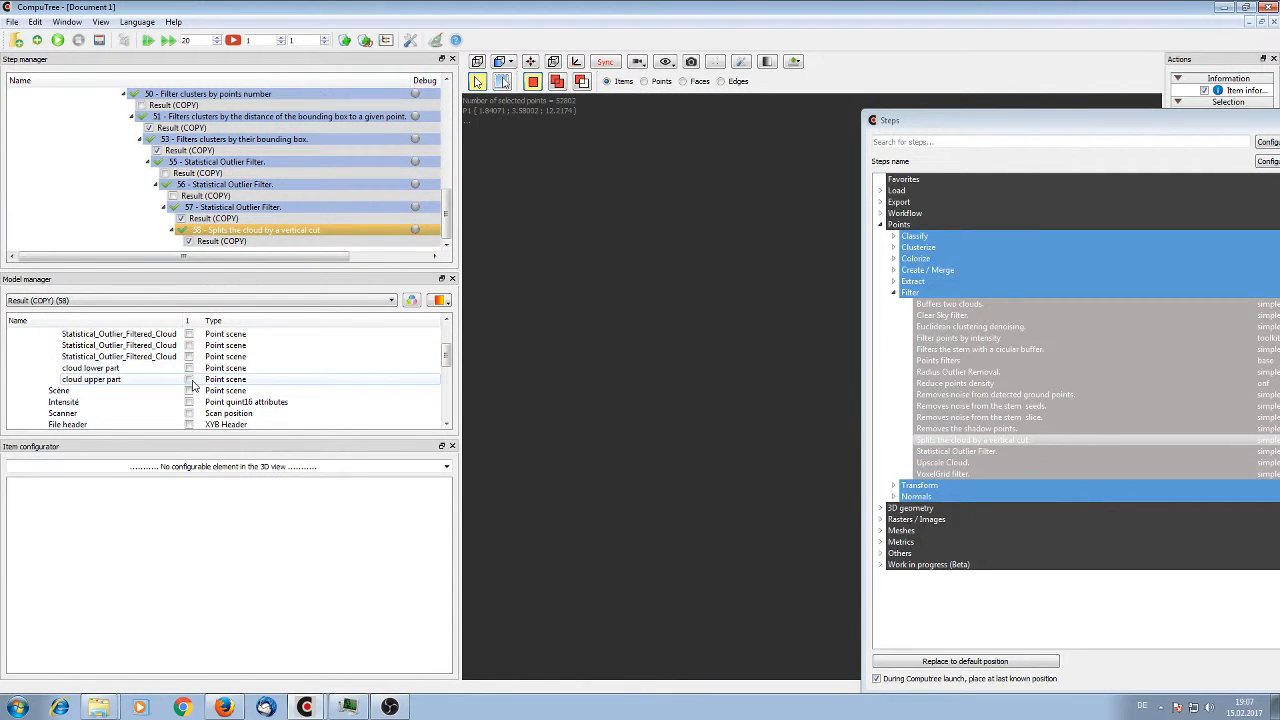
pyautogui.click(189, 368)
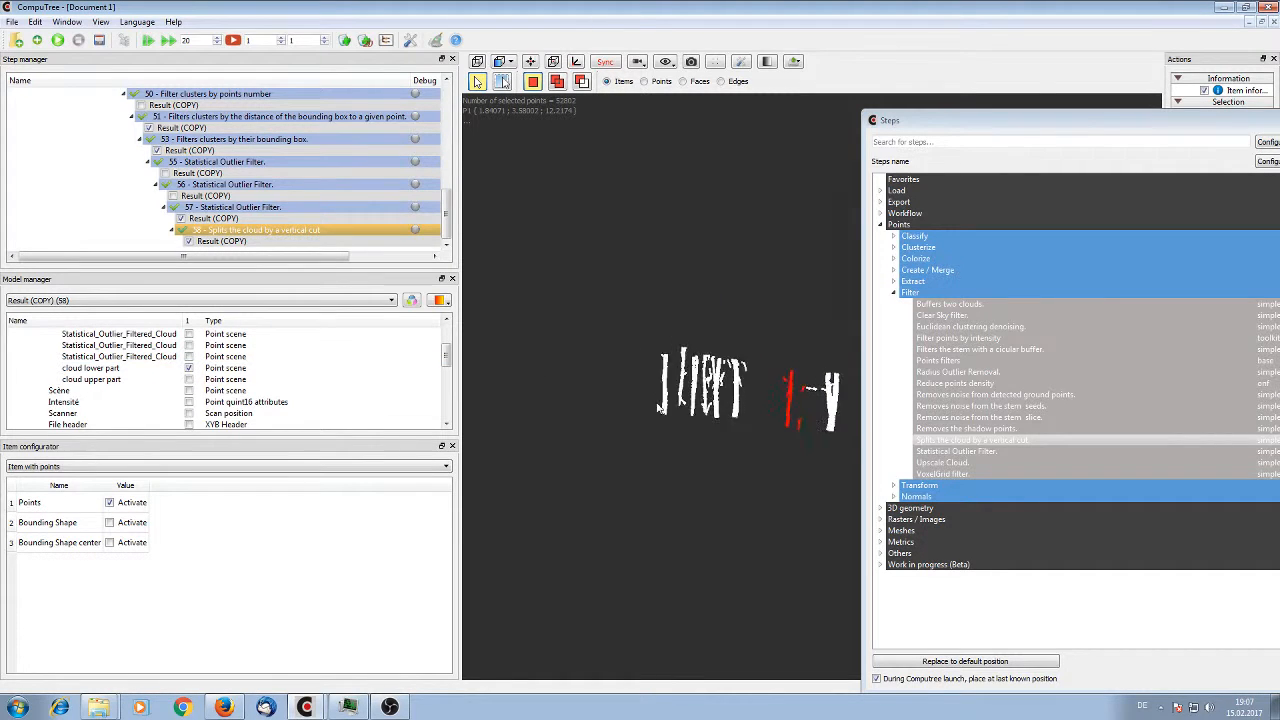
pyautogui.moveTo(658, 407); pyautogui.dragTo(746, 478)
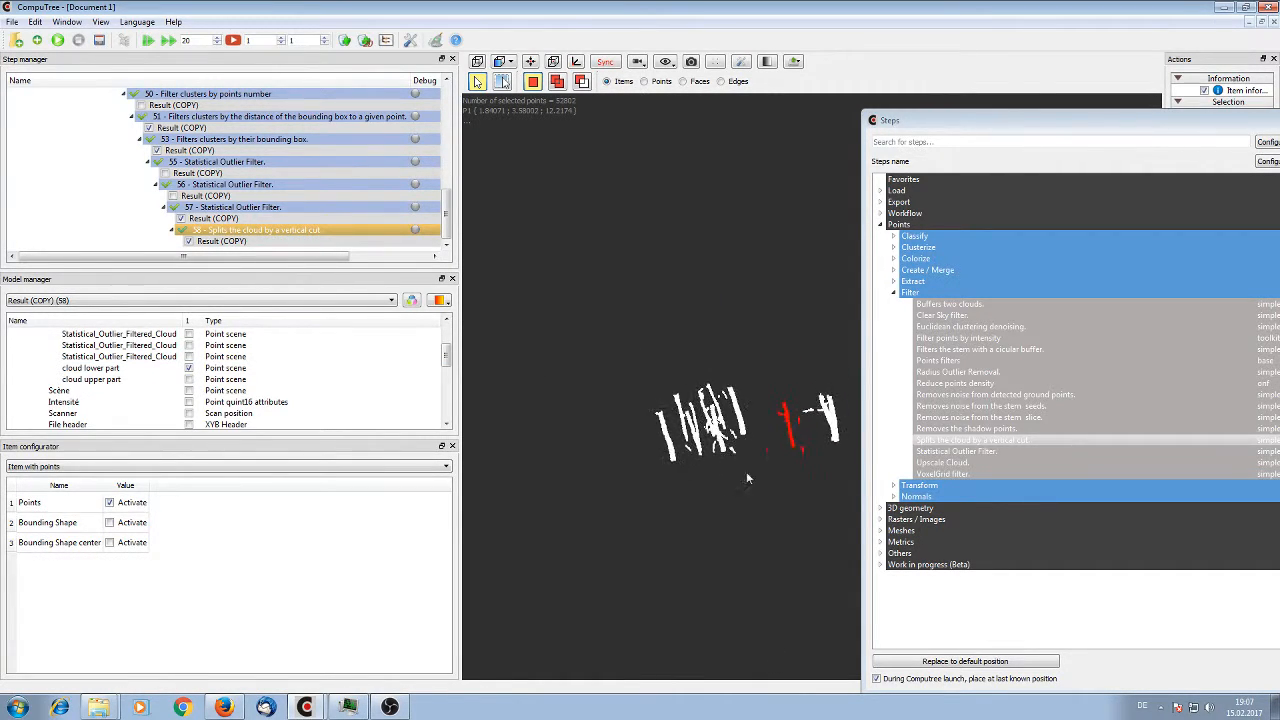
# Add a Euclidean clustering denoising step on the Isolated Tree Grp's cloud upper part with a clustering distance of 0.2 m
pyautogui.doubleClick(1054, 329)
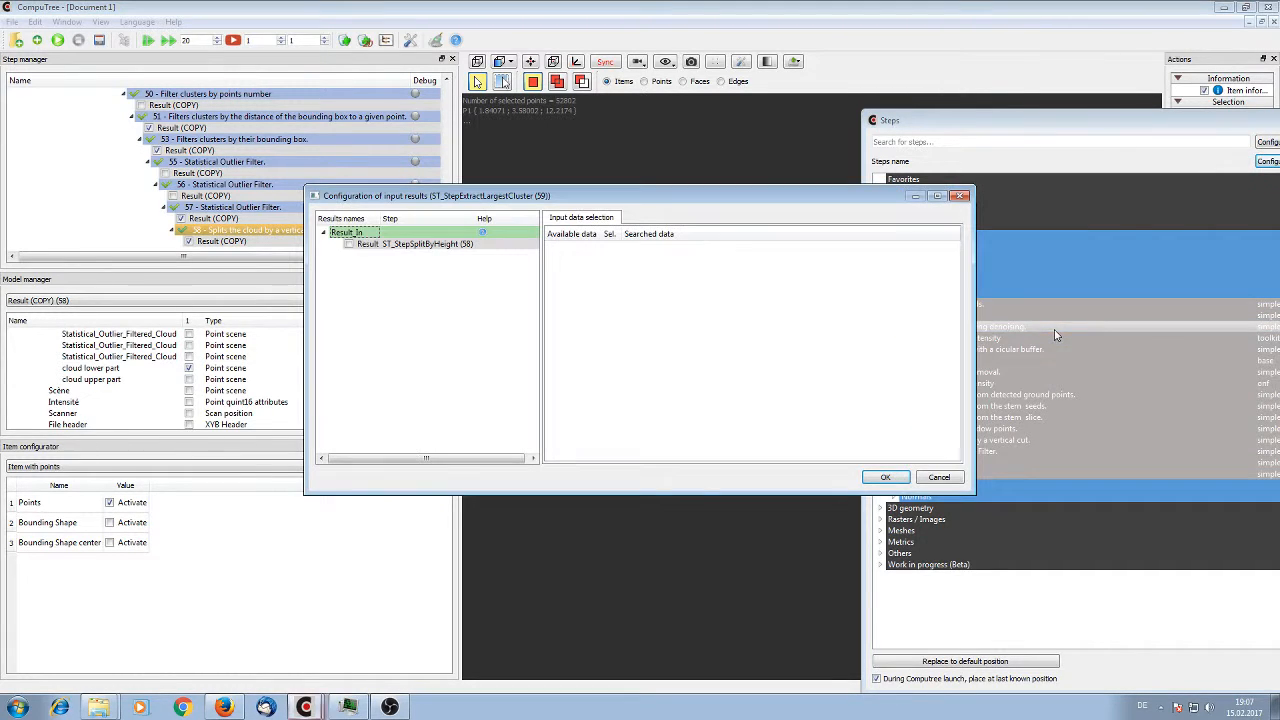
pyautogui.click(350, 245)
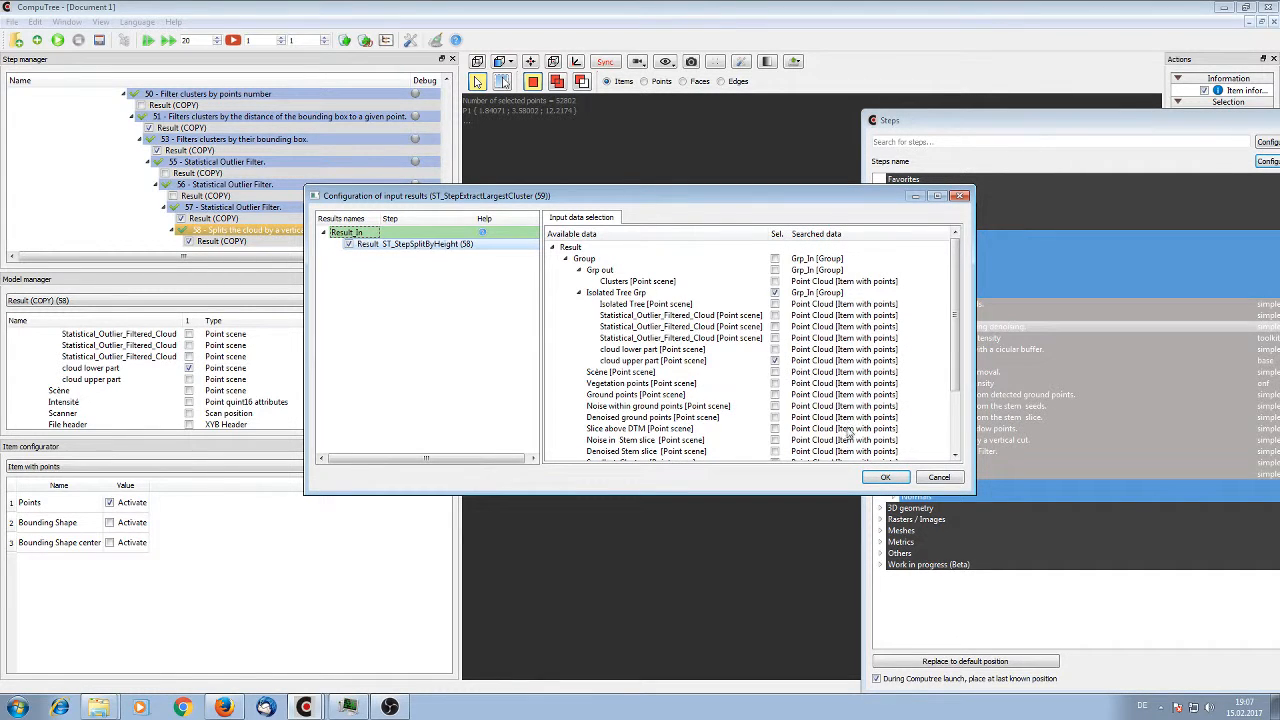
pyautogui.click(887, 478)
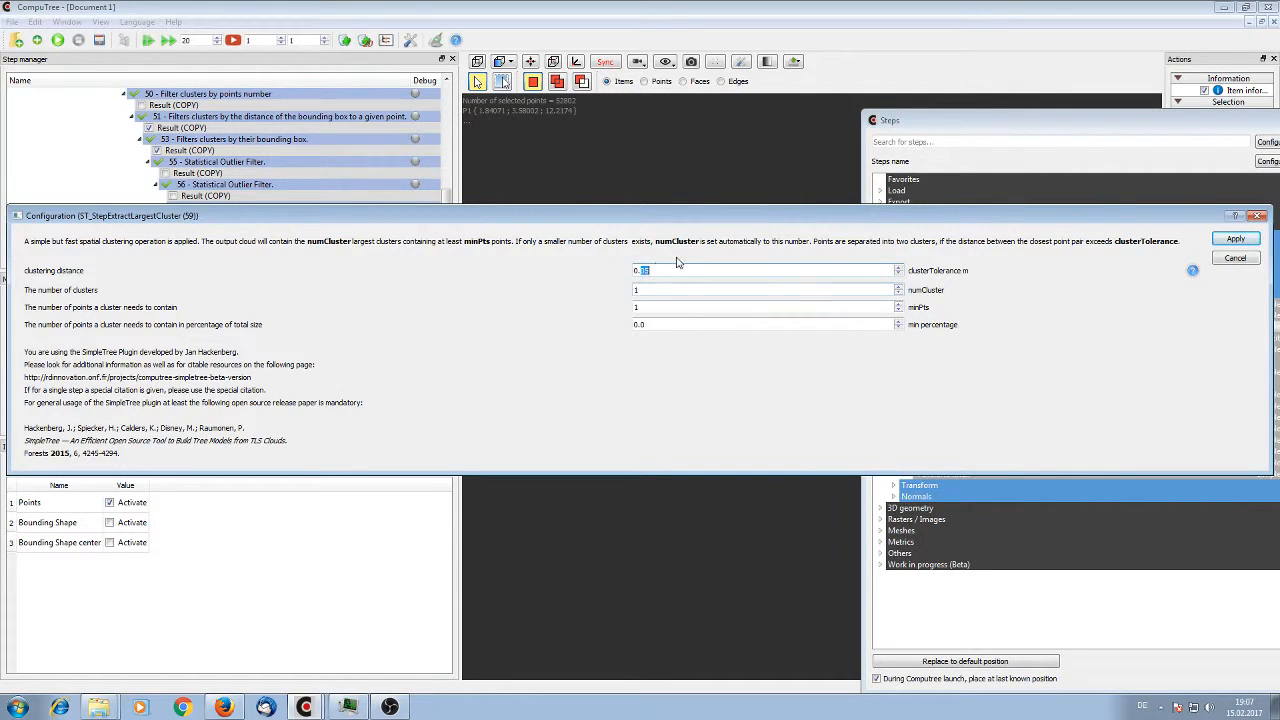
pyautogui.write('20')
pyautogui.click(1236, 239)
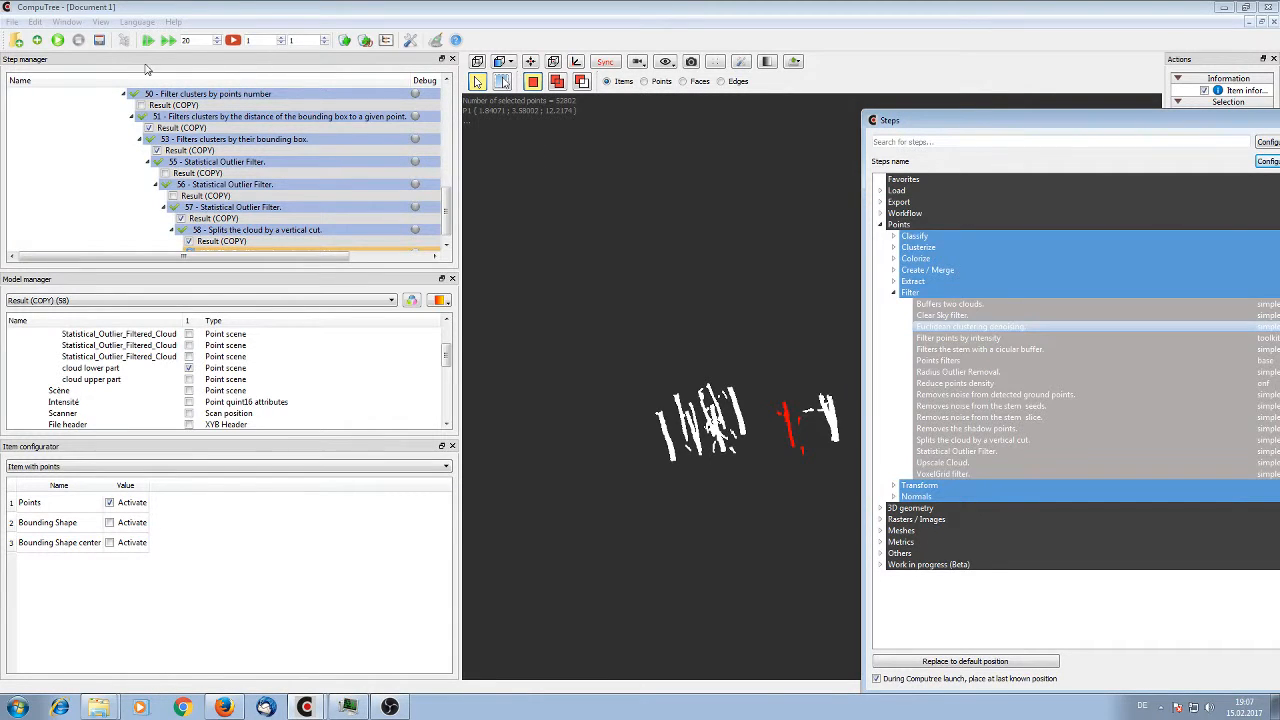
# Display only the Largest_Clusters point scene of the Euclidean clustering denoising step 59
pyautogui.scroll(-1, 200, 215)
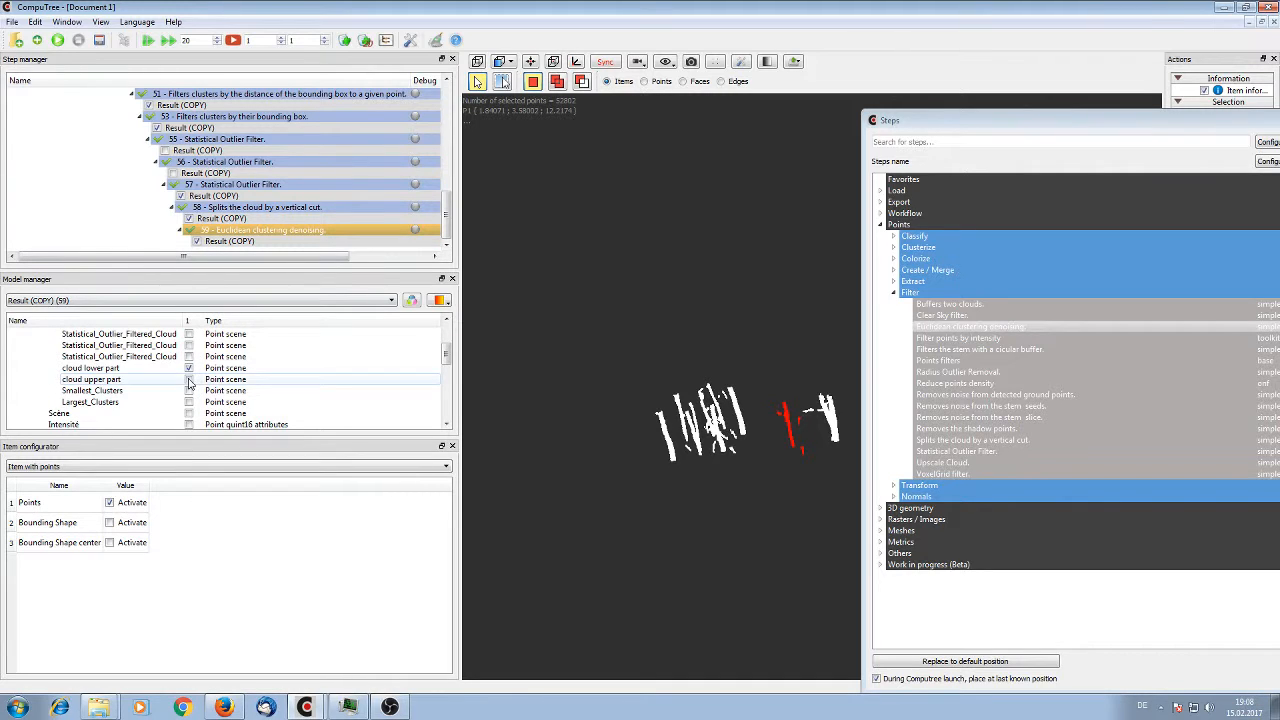
pyautogui.click(189, 402)
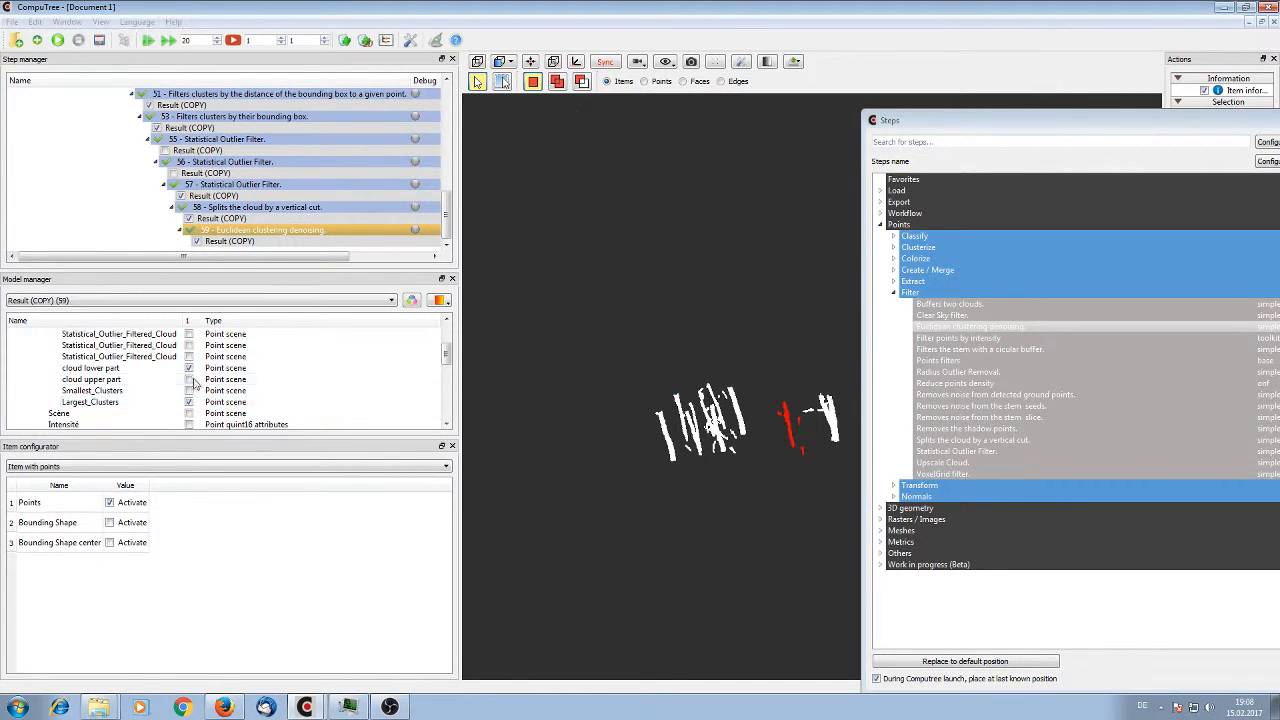
pyautogui.click(189, 369)
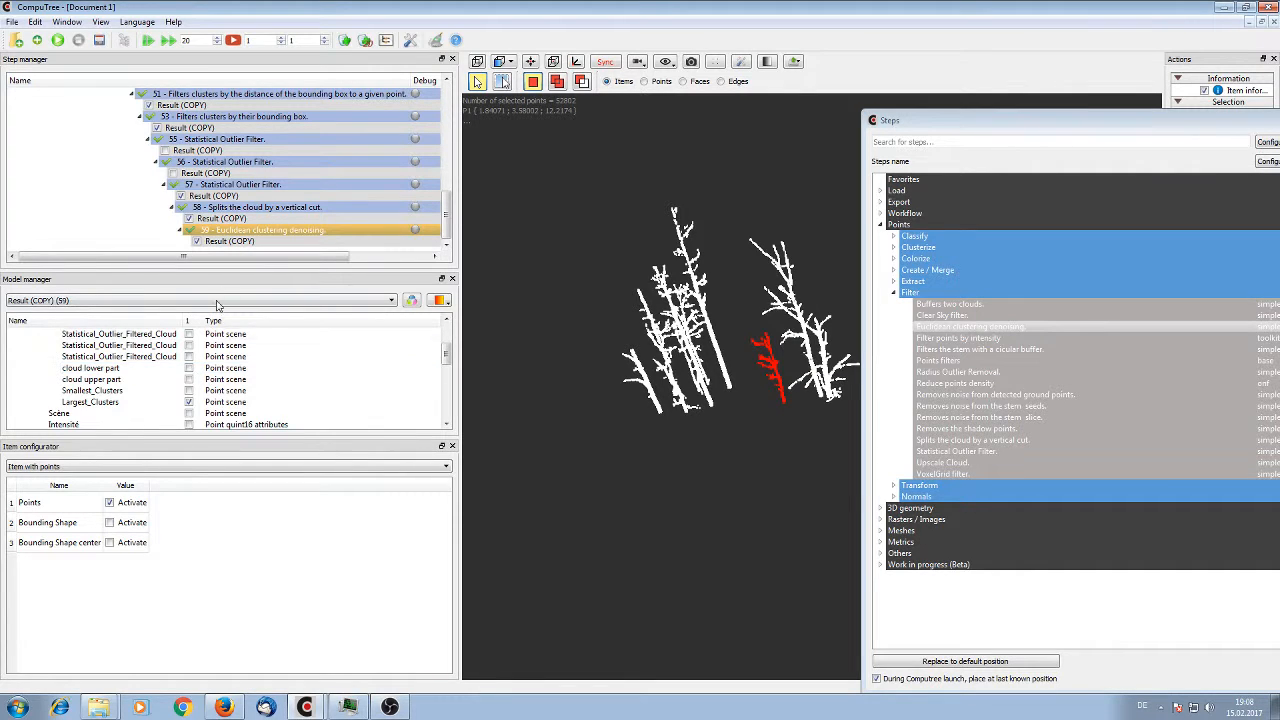
# Rerun the Euclidean clustering denoising step 59 on the cloud lower part instead of the upper part, and display its Largest_Clusters point scene
pyautogui.rightClick(244, 232)
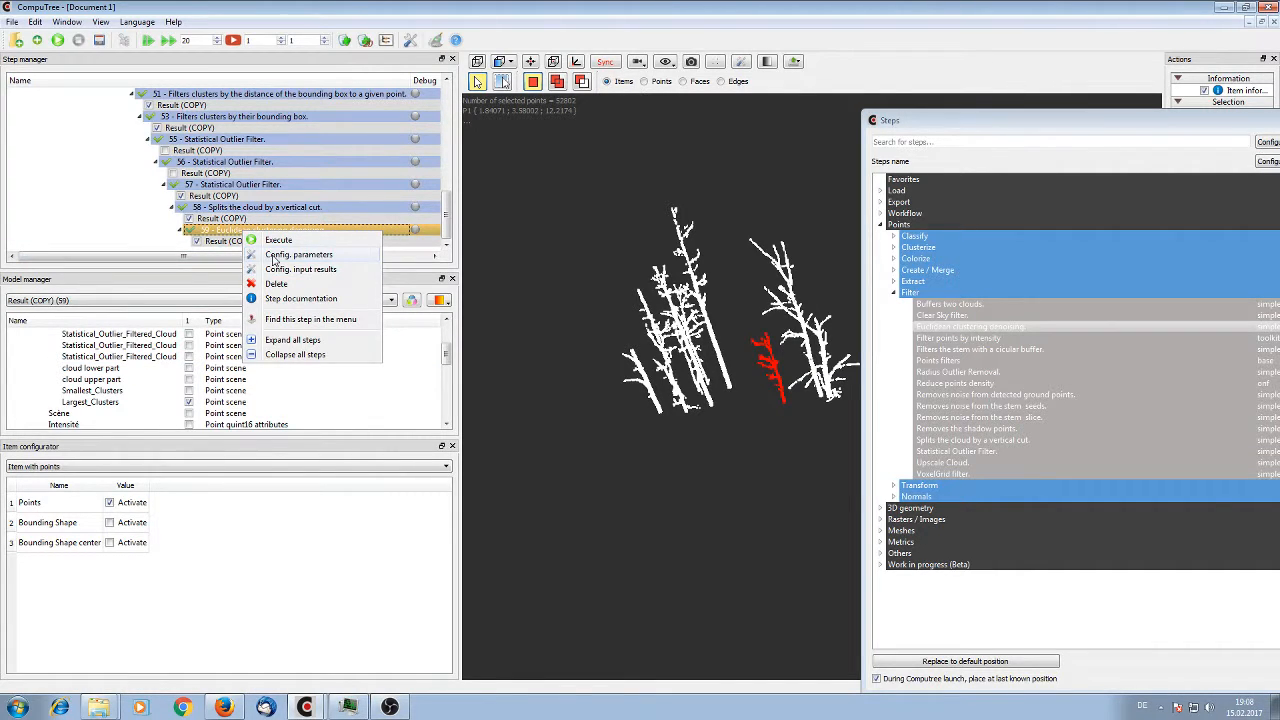
pyautogui.click(290, 269)
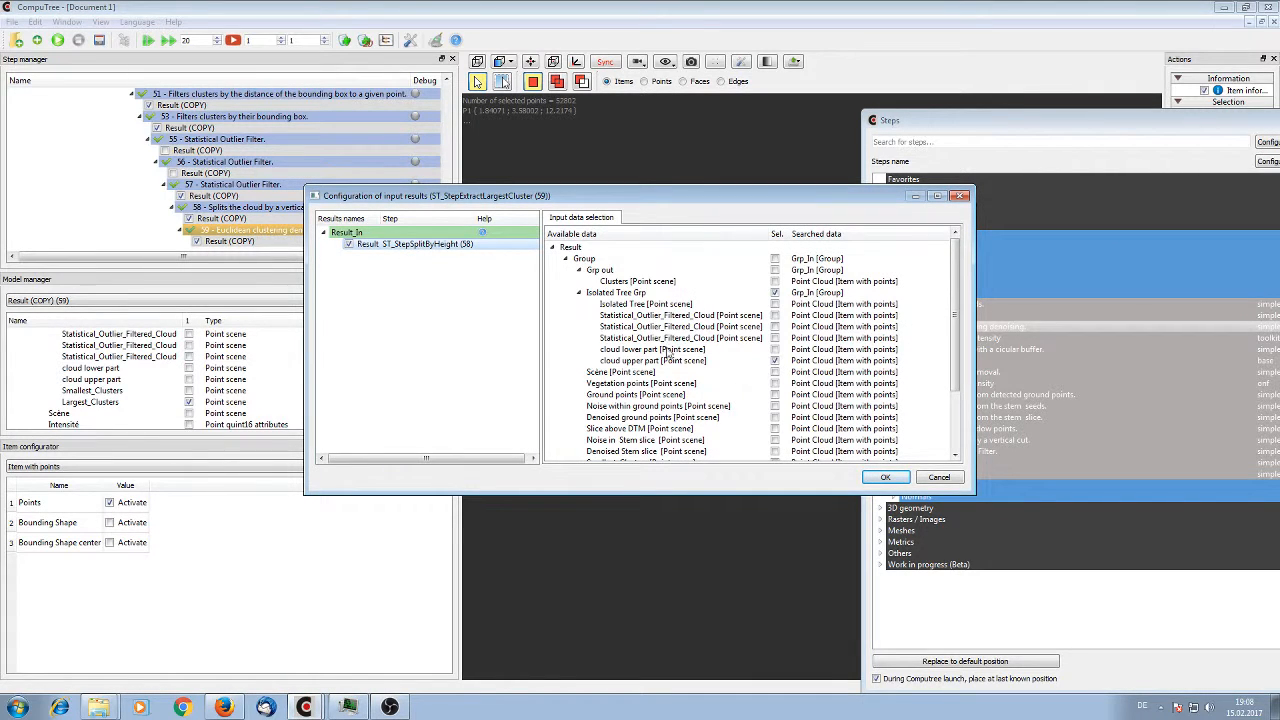
pyautogui.click(775, 349)
pyautogui.click(886, 477)
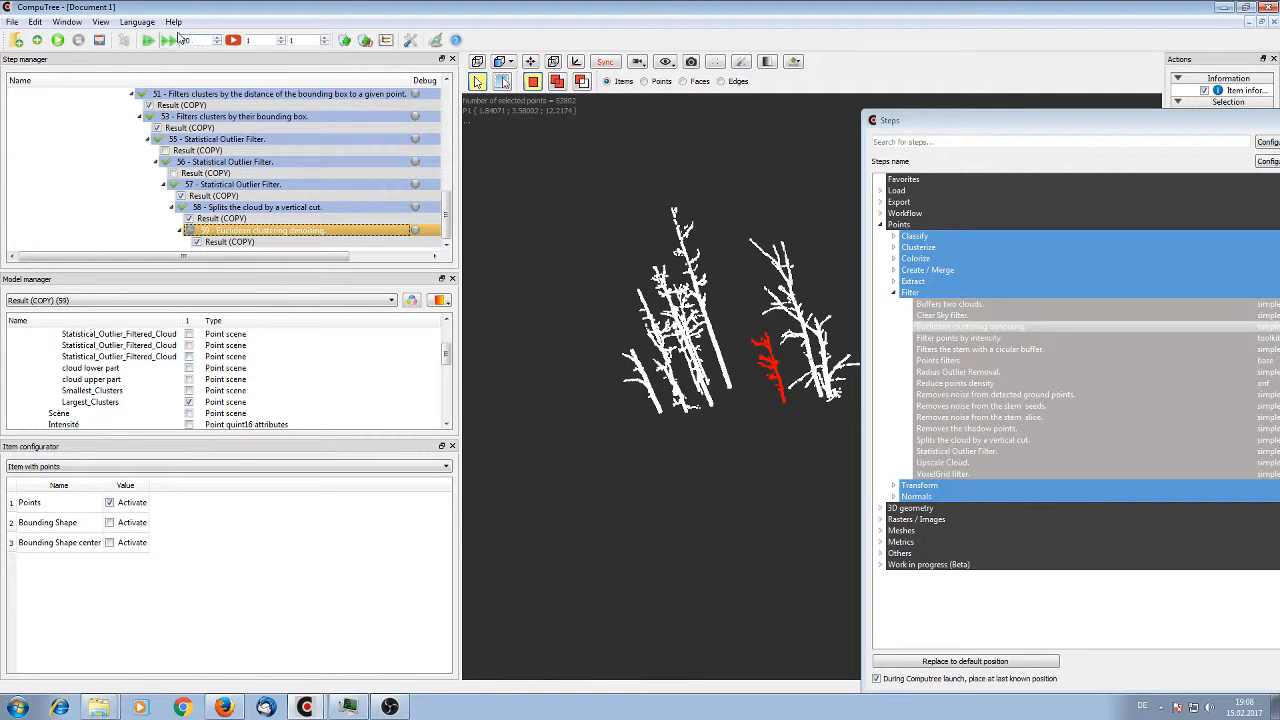
pyautogui.click(58, 45)
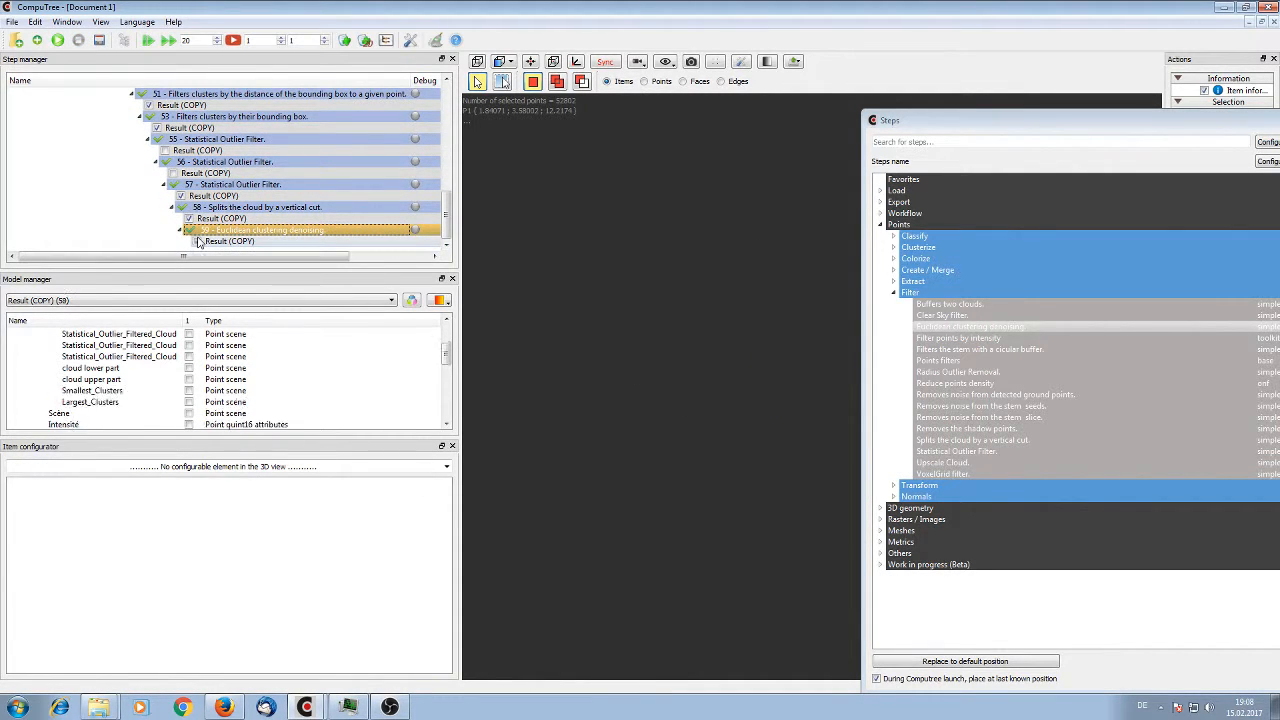
pyautogui.click(189, 402)
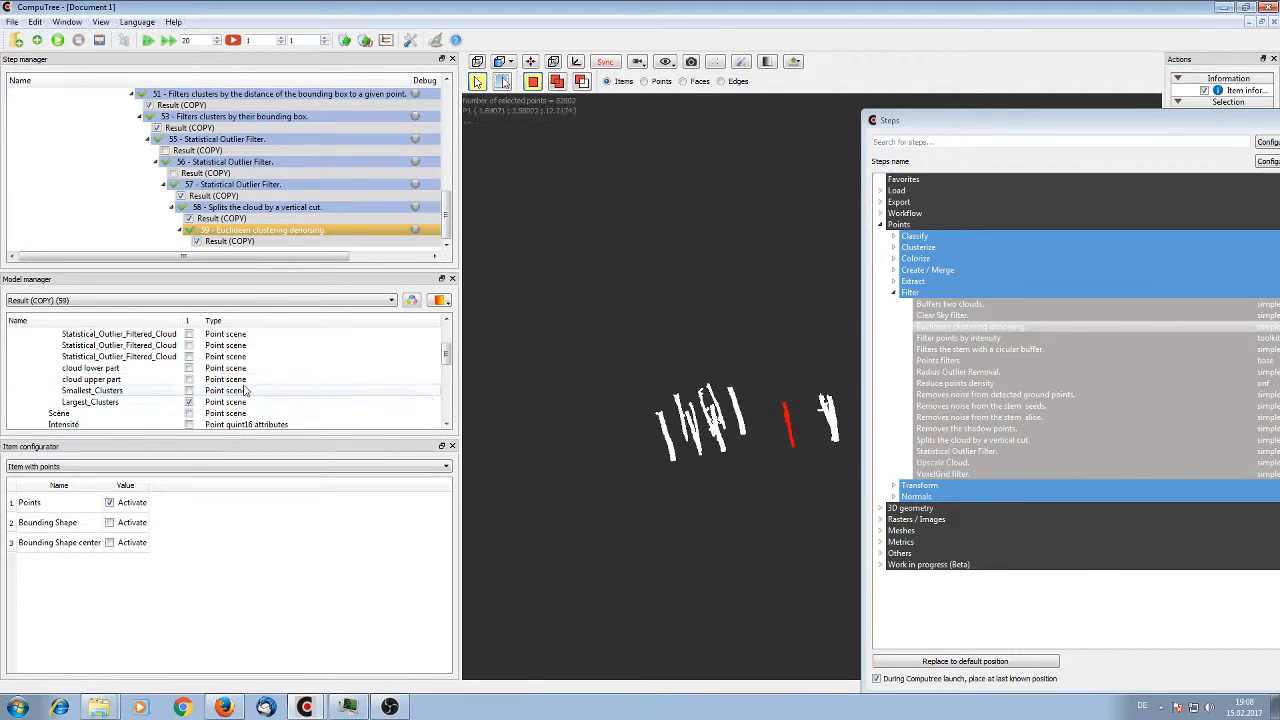
pyautogui.moveTo(670, 286); pyautogui.dragTo(757, 366)
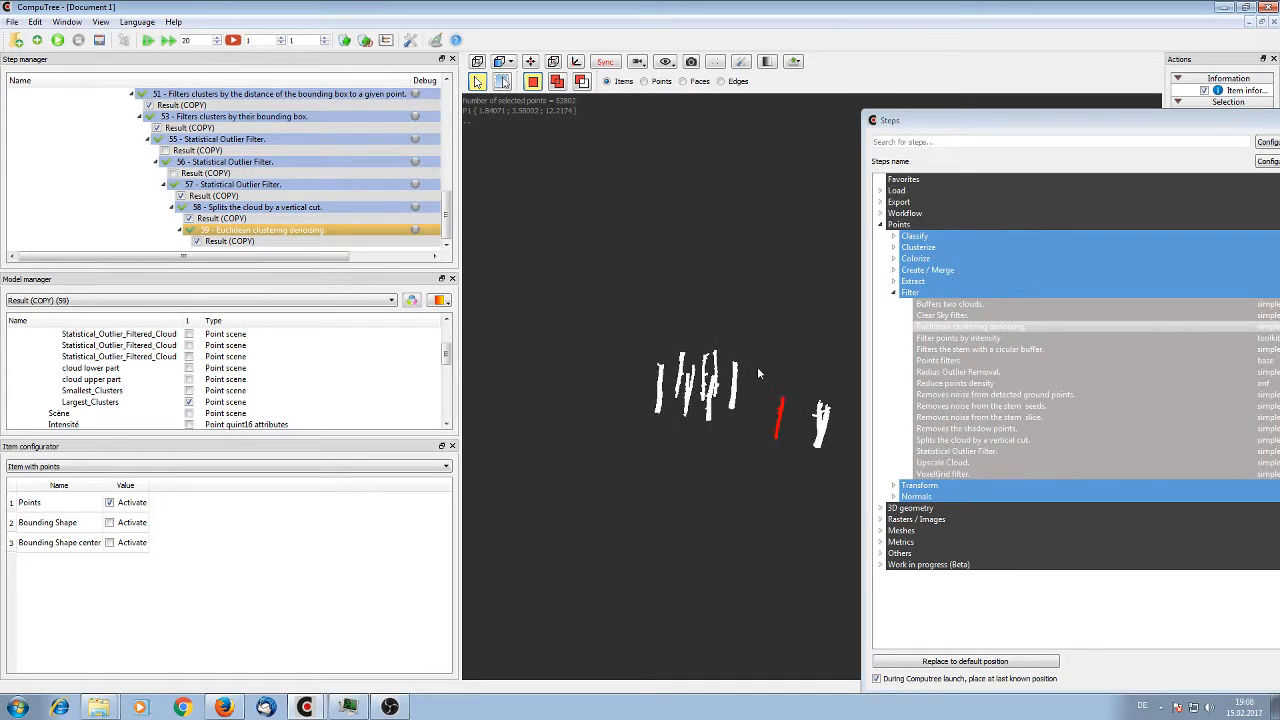
# Add and execute a step merging multiple clouds on step 59's result, combining the Isolated Tree Grp's cloud upper part and Largest_Clusters
pyautogui.click(1007, 248)
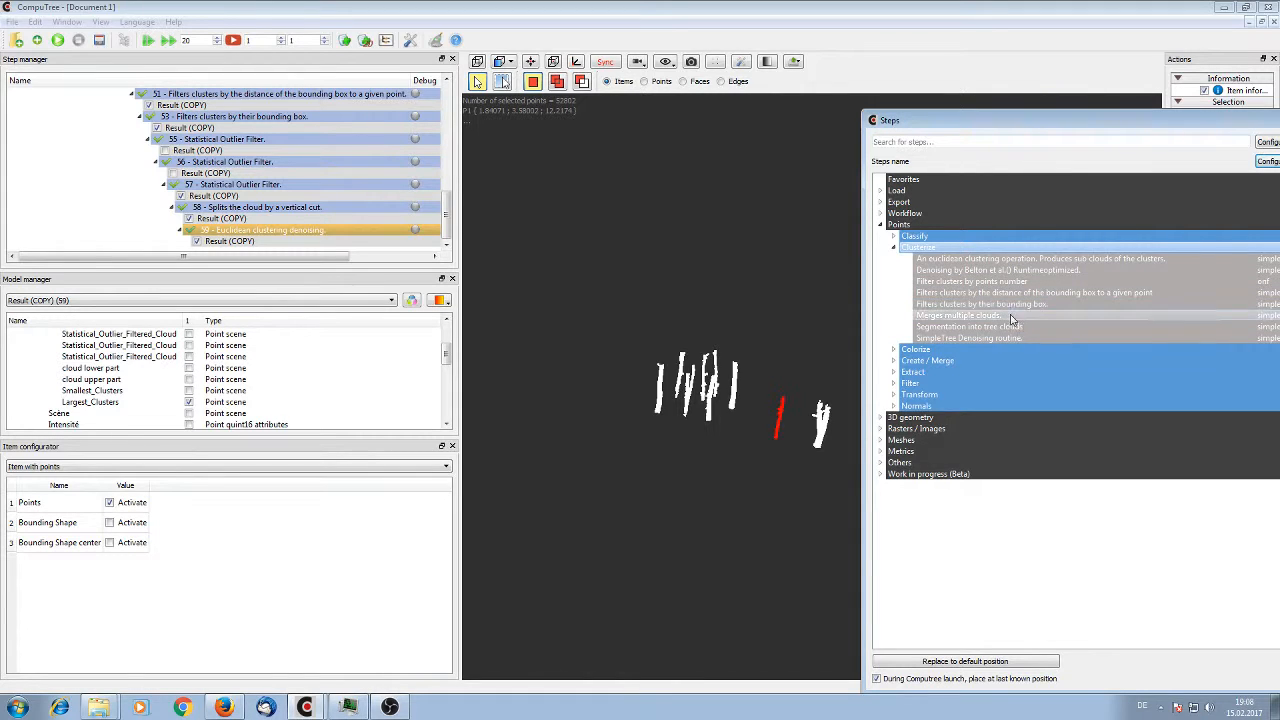
pyautogui.doubleClick(1002, 316)
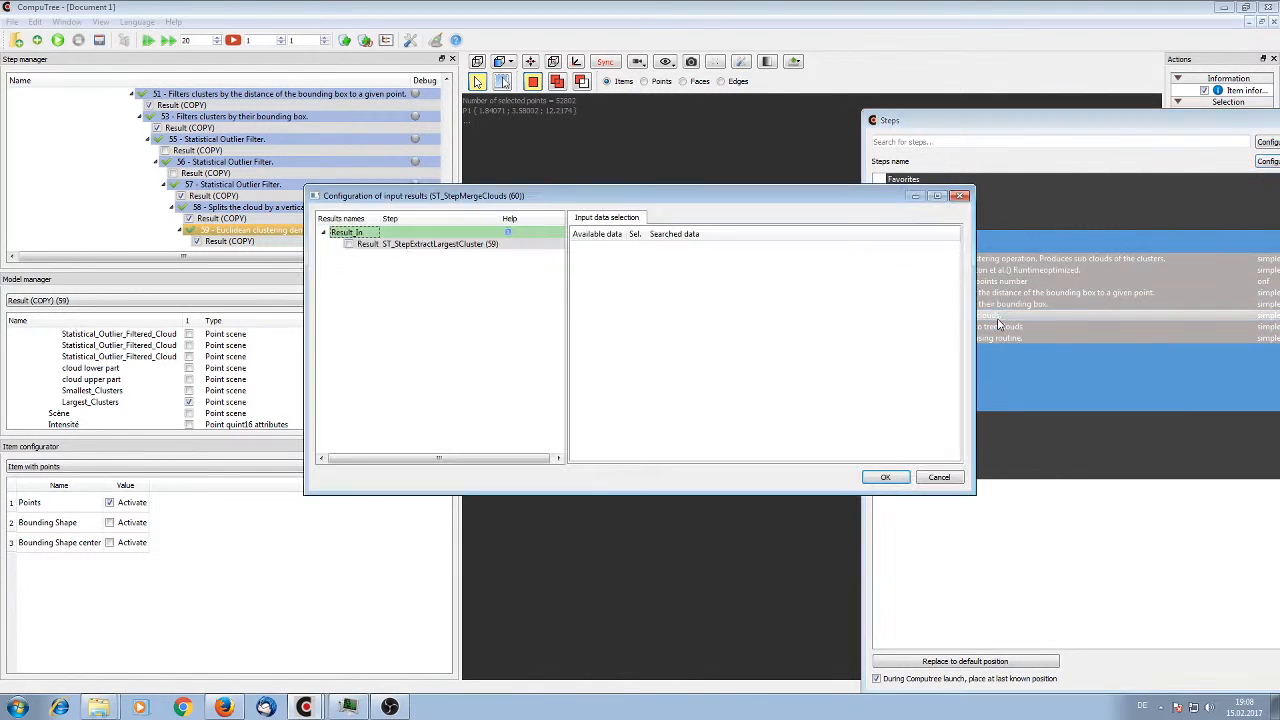
pyautogui.click(387, 247)
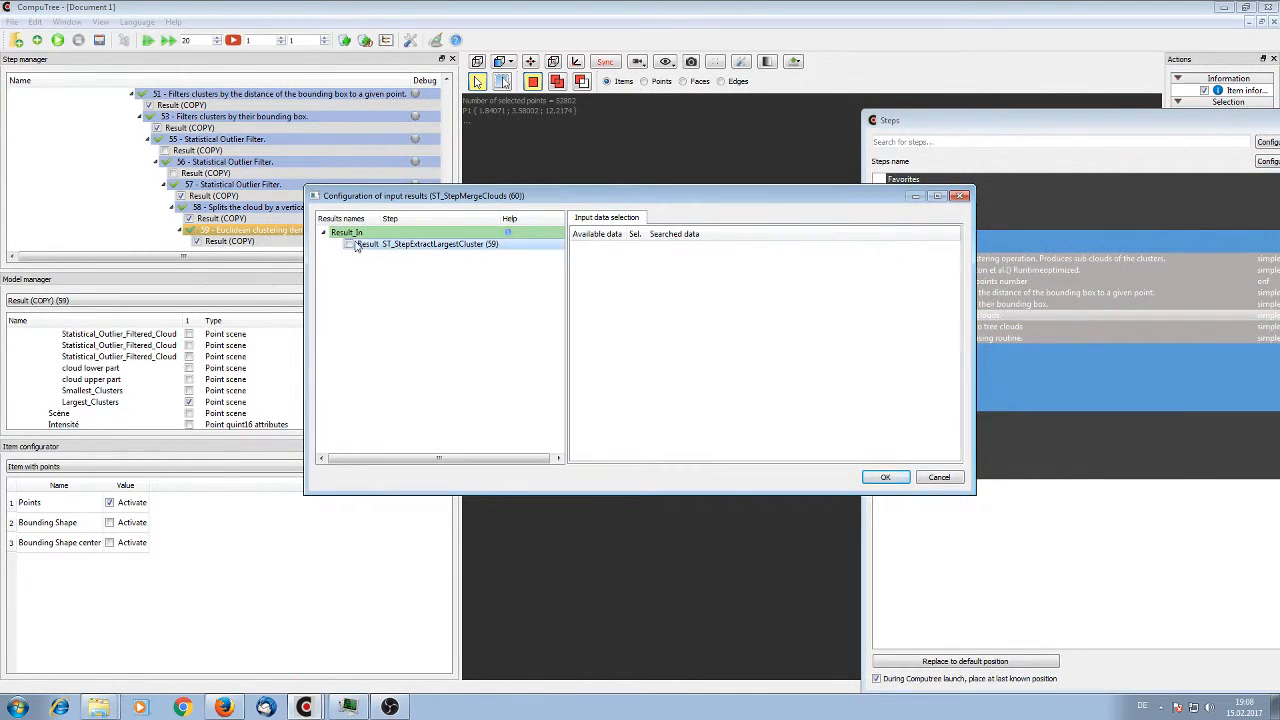
pyautogui.click(351, 244)
pyautogui.click(351, 244)
pyautogui.click(349, 244)
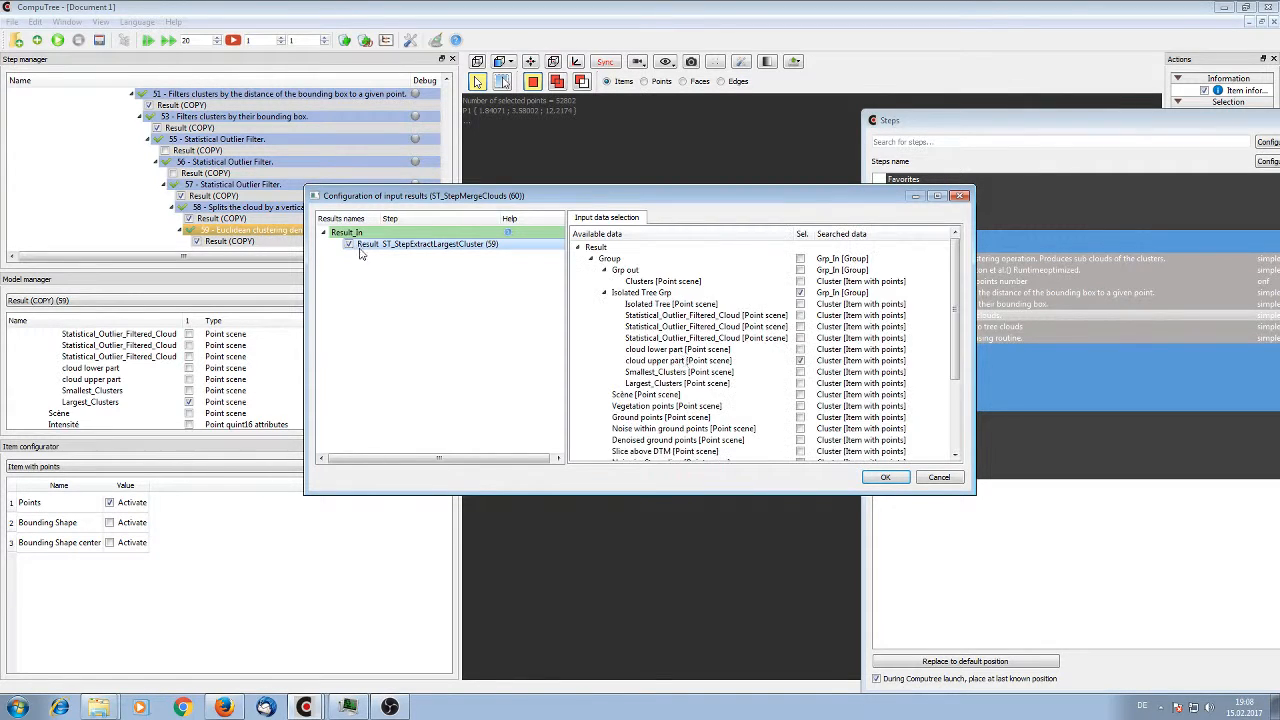
pyautogui.click(800, 384)
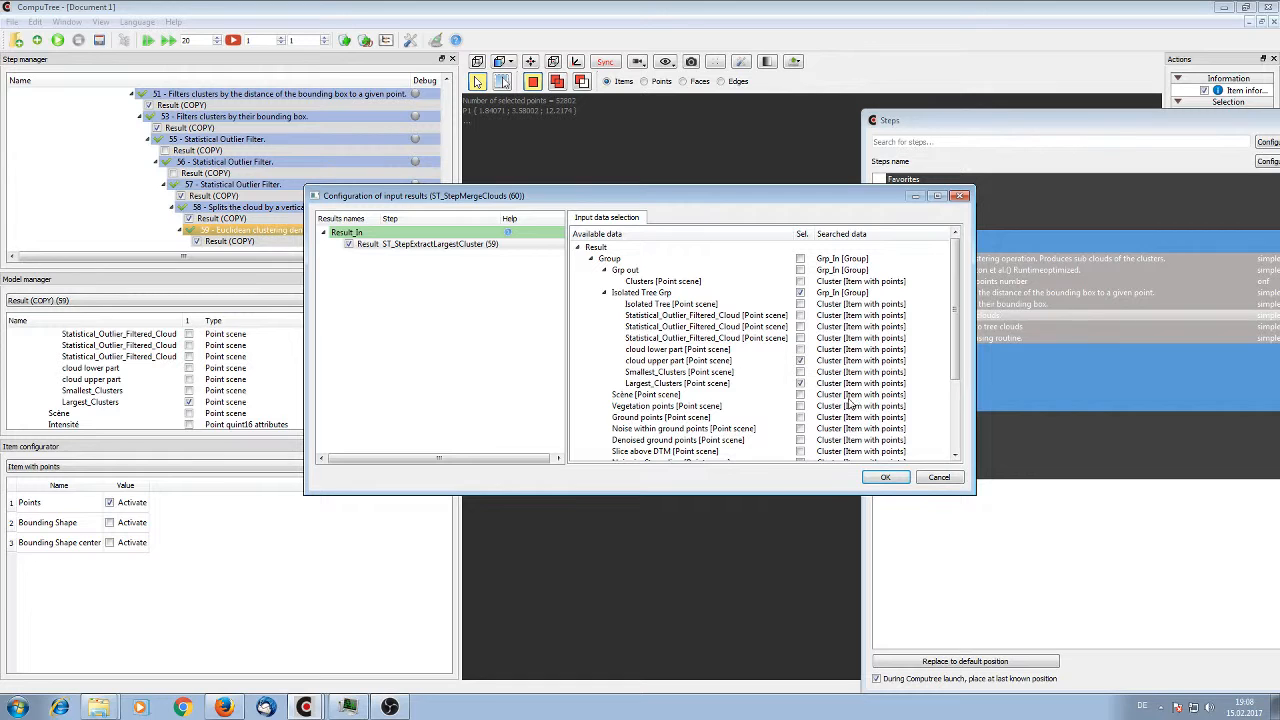
pyautogui.click(890, 477)
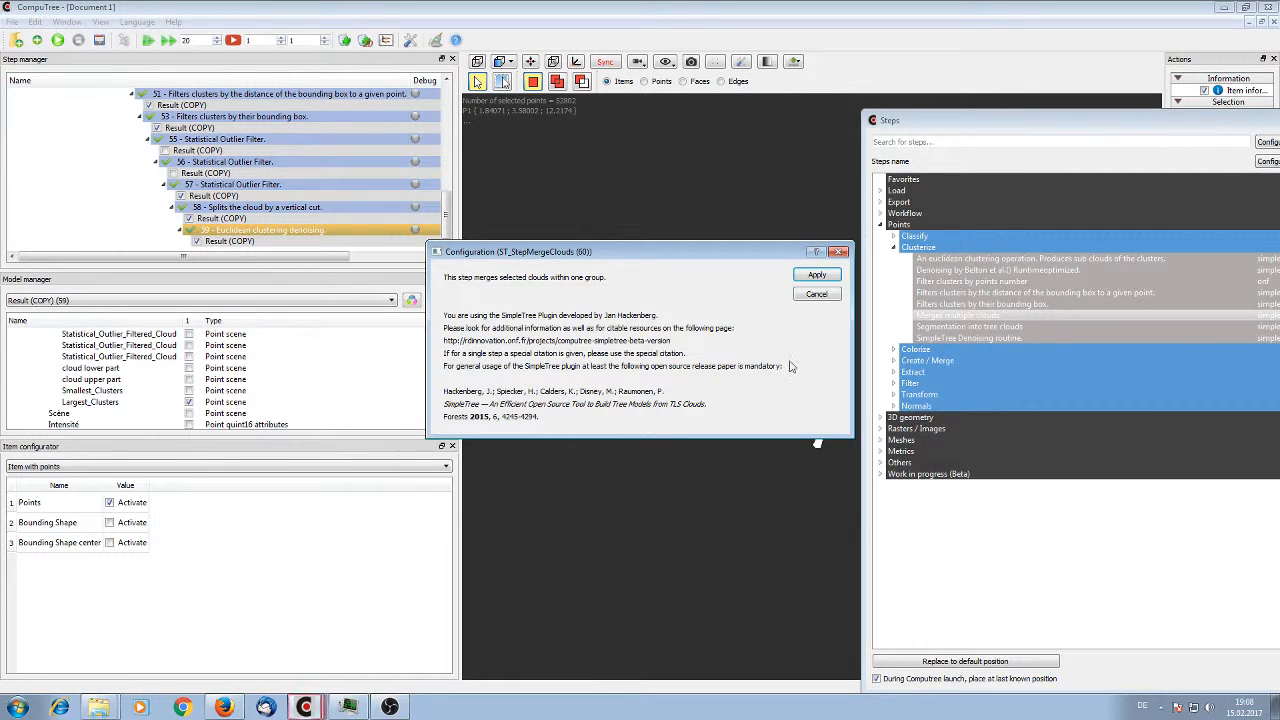
pyautogui.click(818, 276)
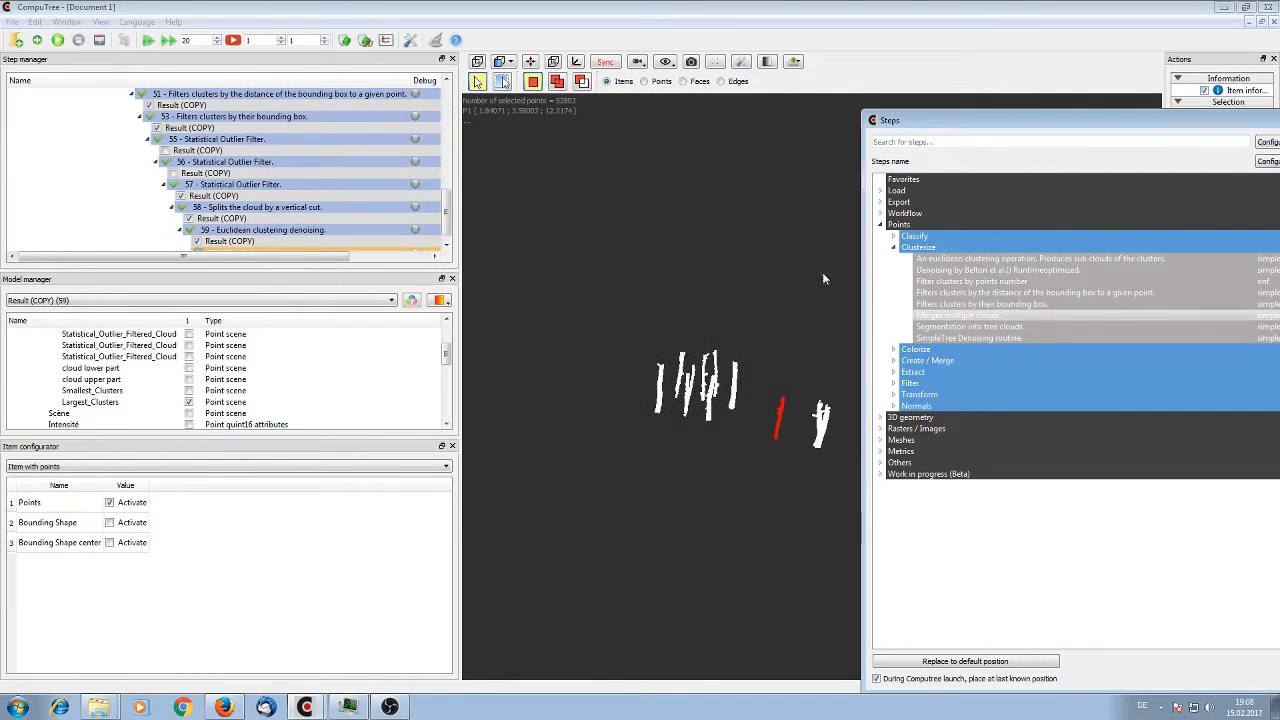
pyautogui.click(58, 42)
# Display only the Merged_Cloud point scene of merge step 60 and inspect the recombined trees from several angles
pyautogui.scroll(-2, 172, 158)
pyautogui.click(205, 240)
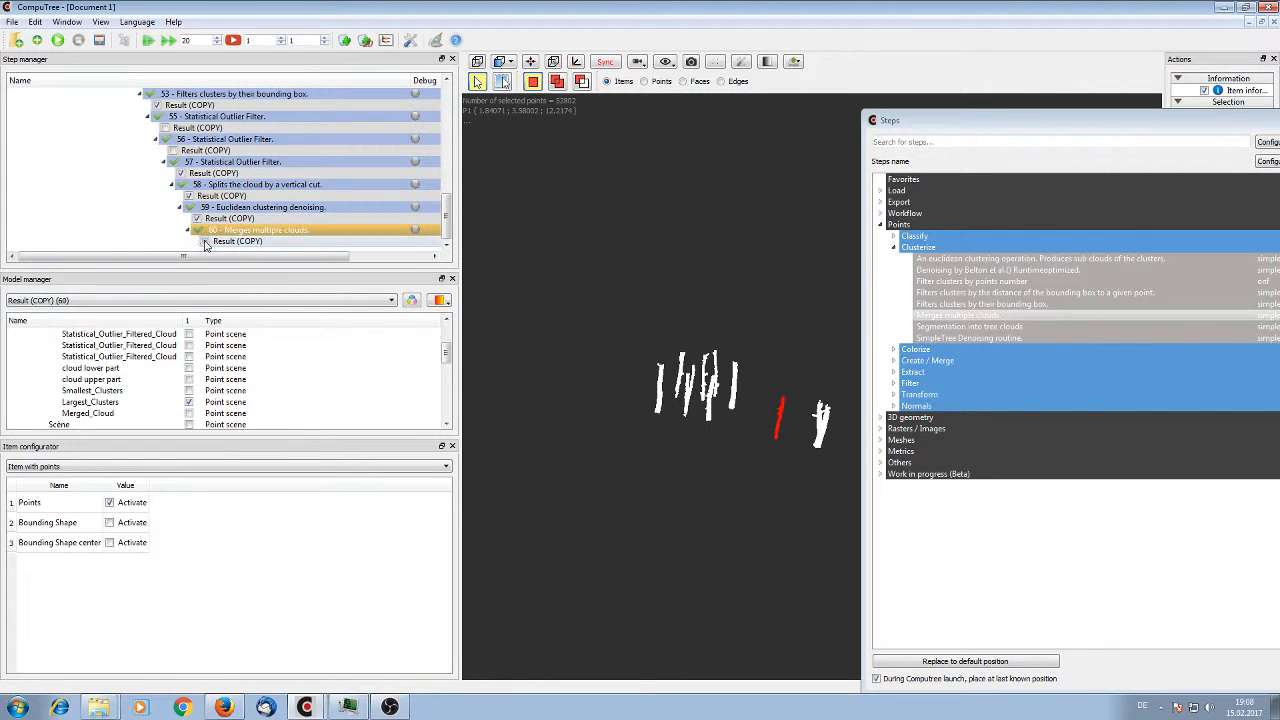
pyautogui.click(189, 413)
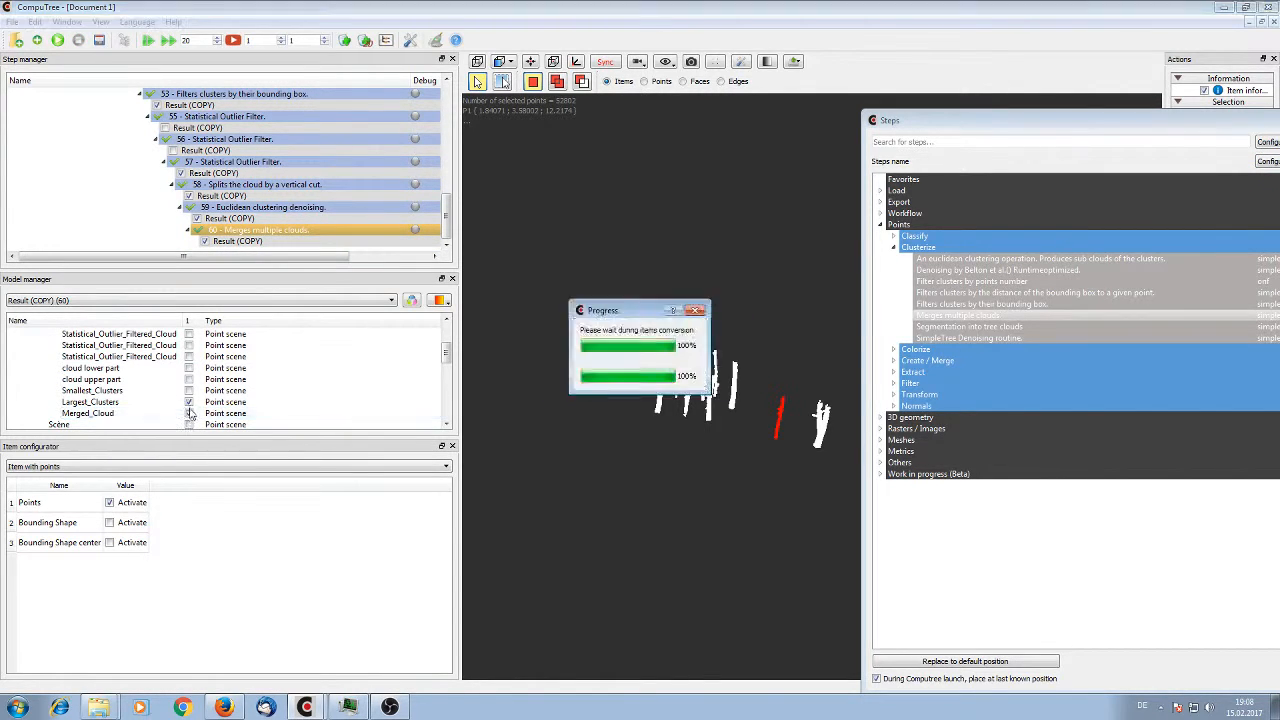
pyautogui.moveTo(559, 361); pyautogui.dragTo(730, 367)
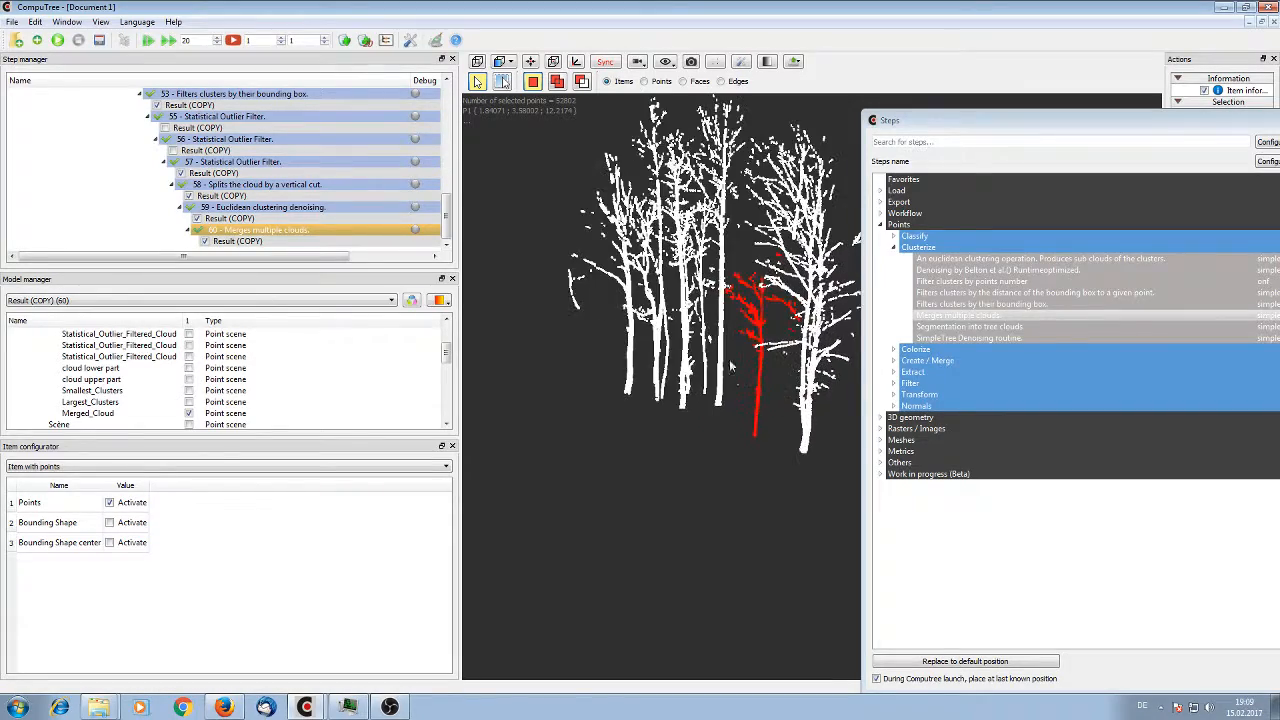
pyautogui.moveTo(746, 414); pyautogui.dragTo(682, 390)
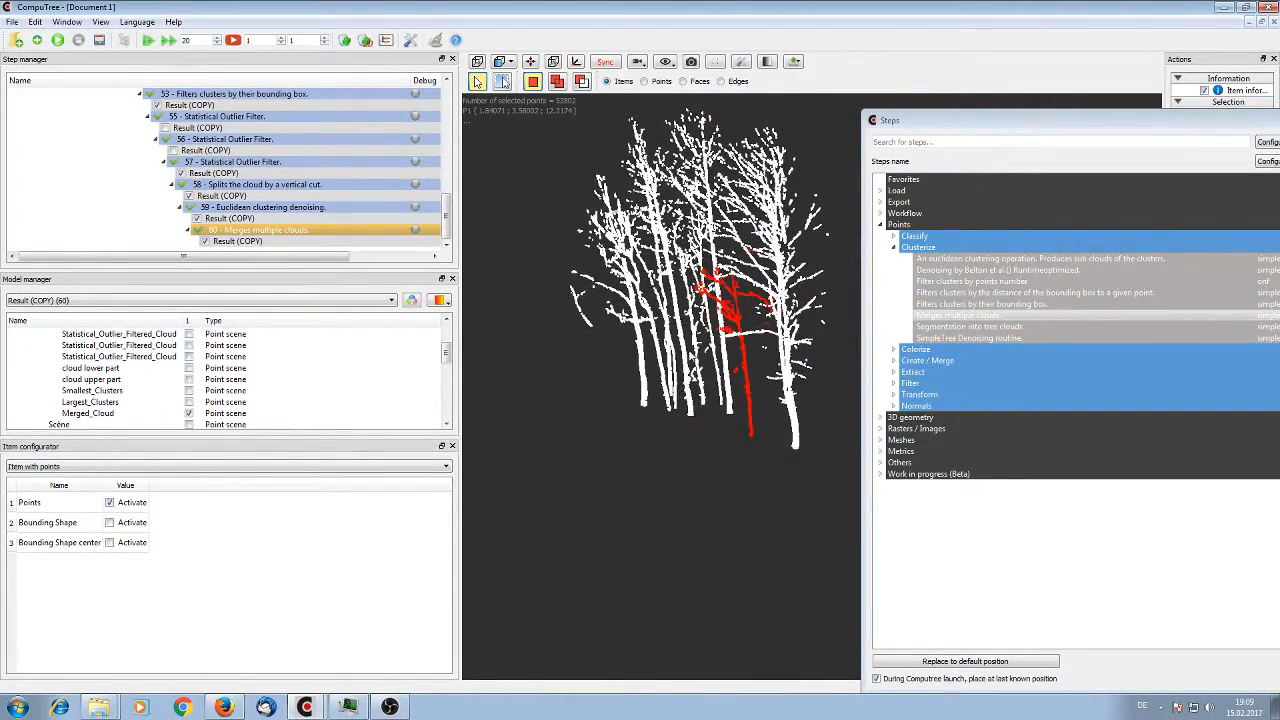